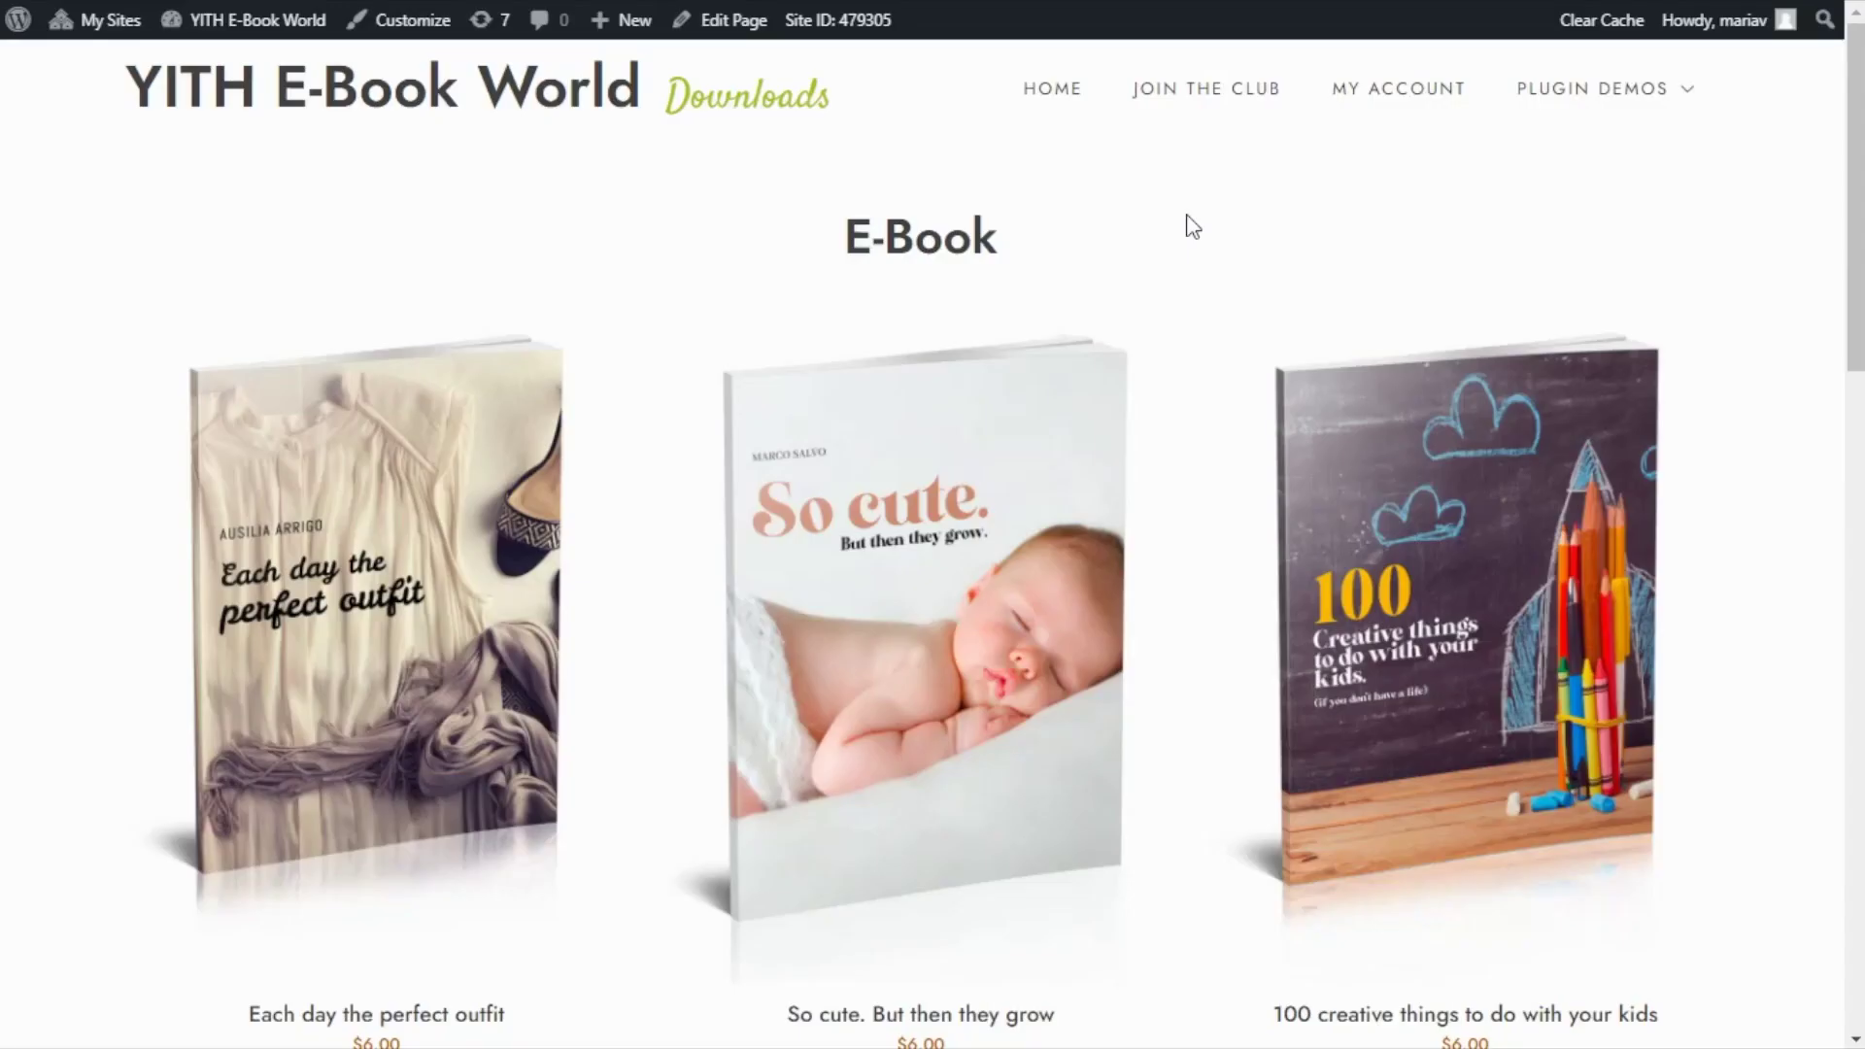
{"action": "scroll", "coordinate": [1192, 226], "scroll_direction": "down", "scroll_amount": 2}
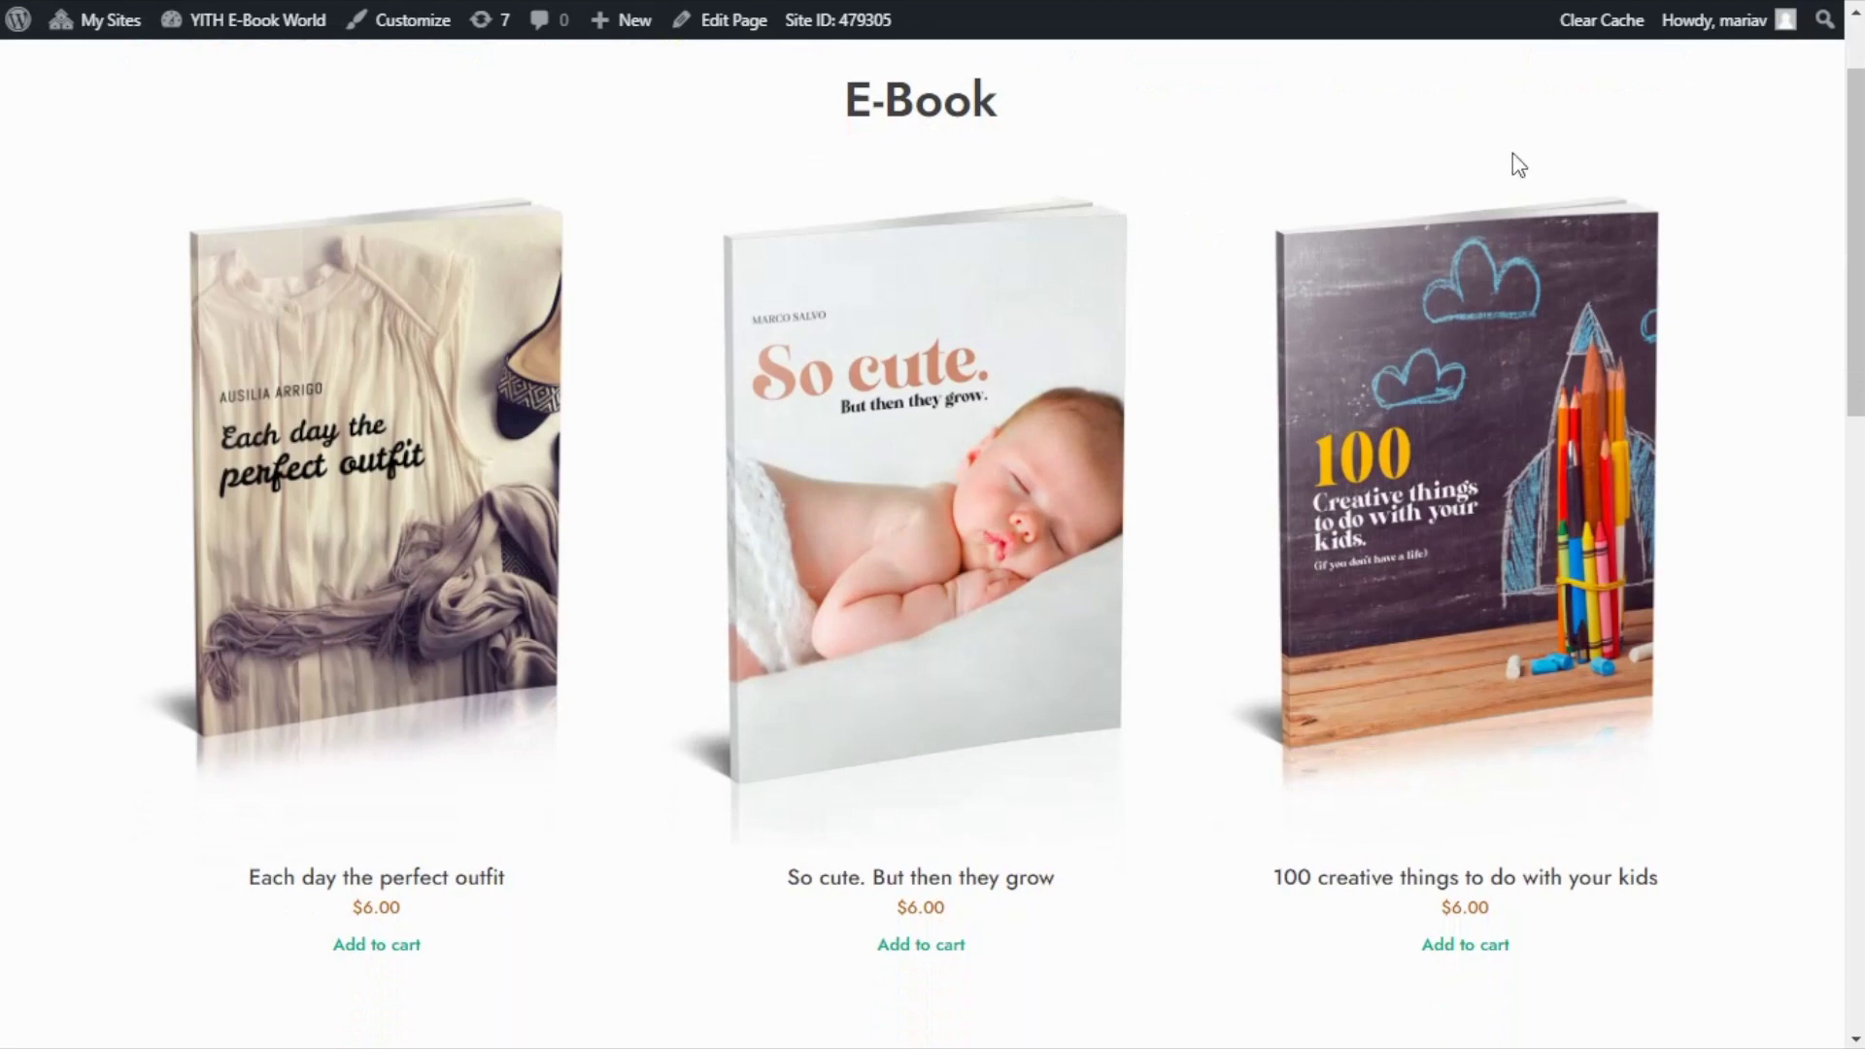
{"action": "scroll", "coordinate": [1775, 240], "scroll_direction": "down", "scroll_amount": 6}
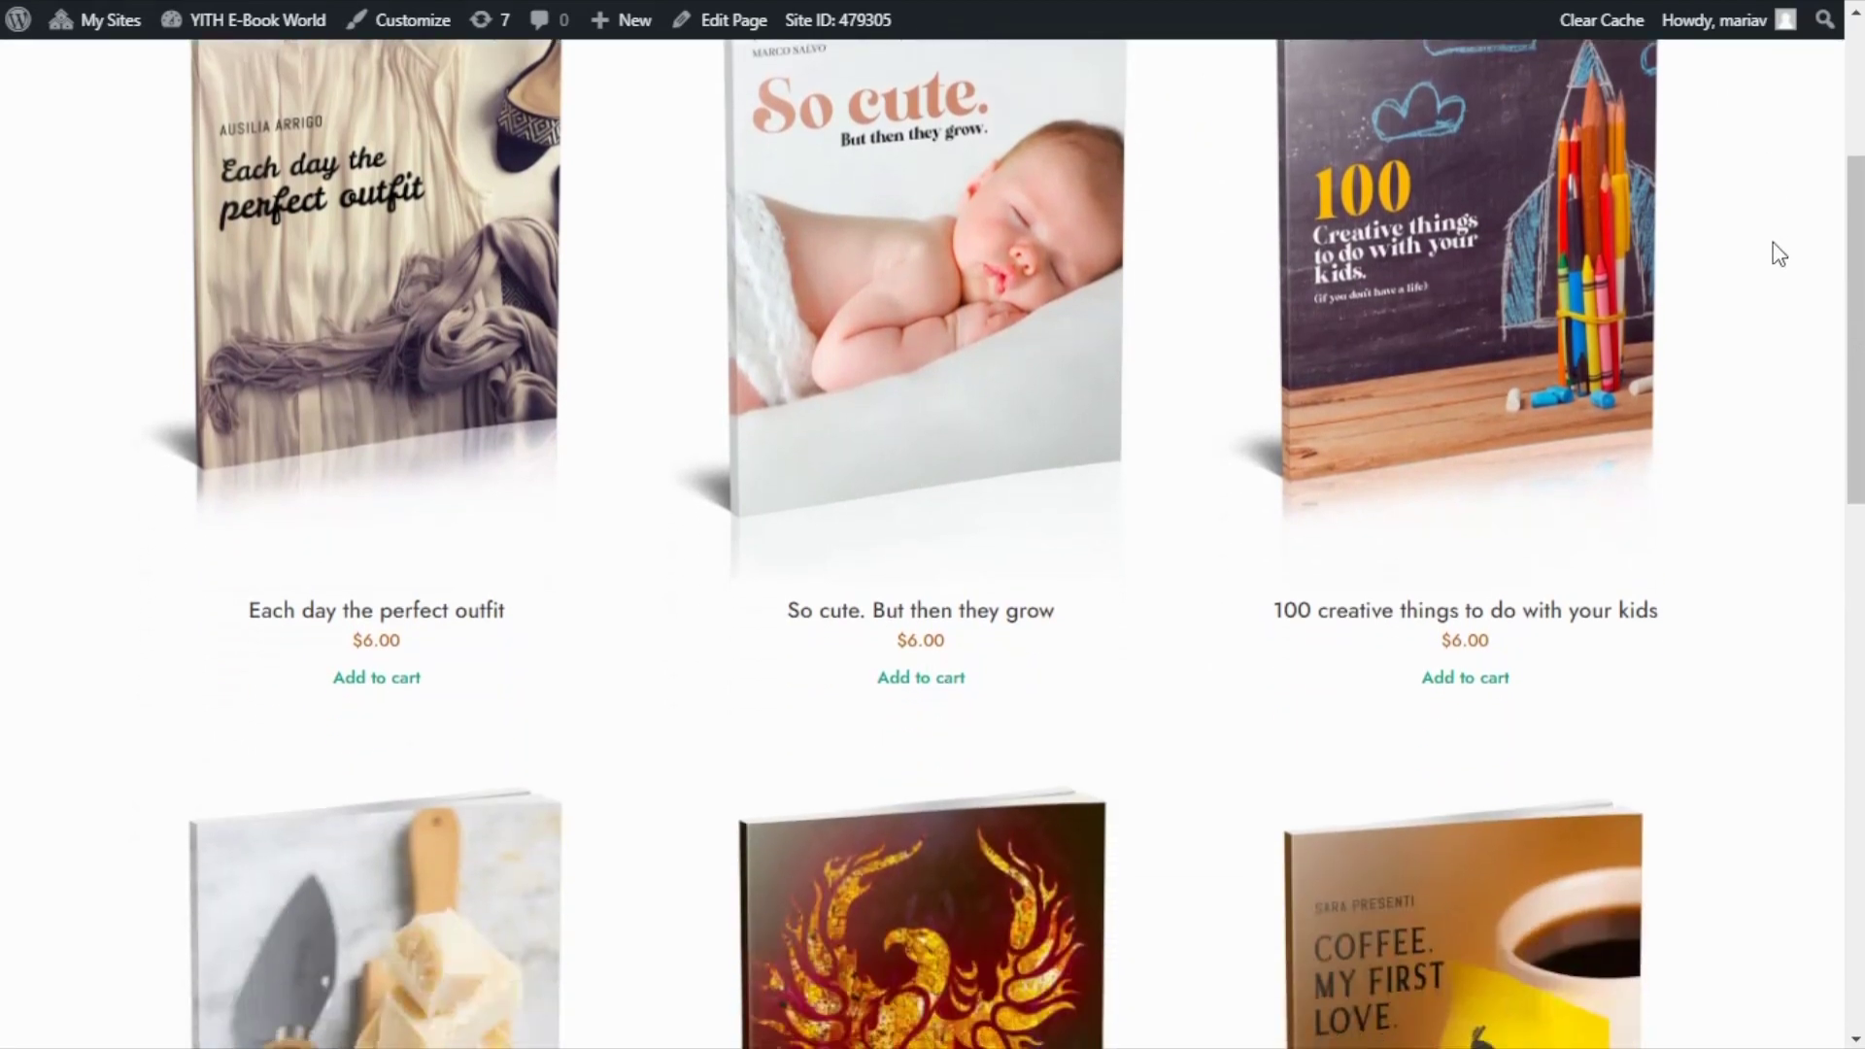
{"action": "scroll", "coordinate": [1778, 253], "scroll_direction": "down", "scroll_amount": 5}
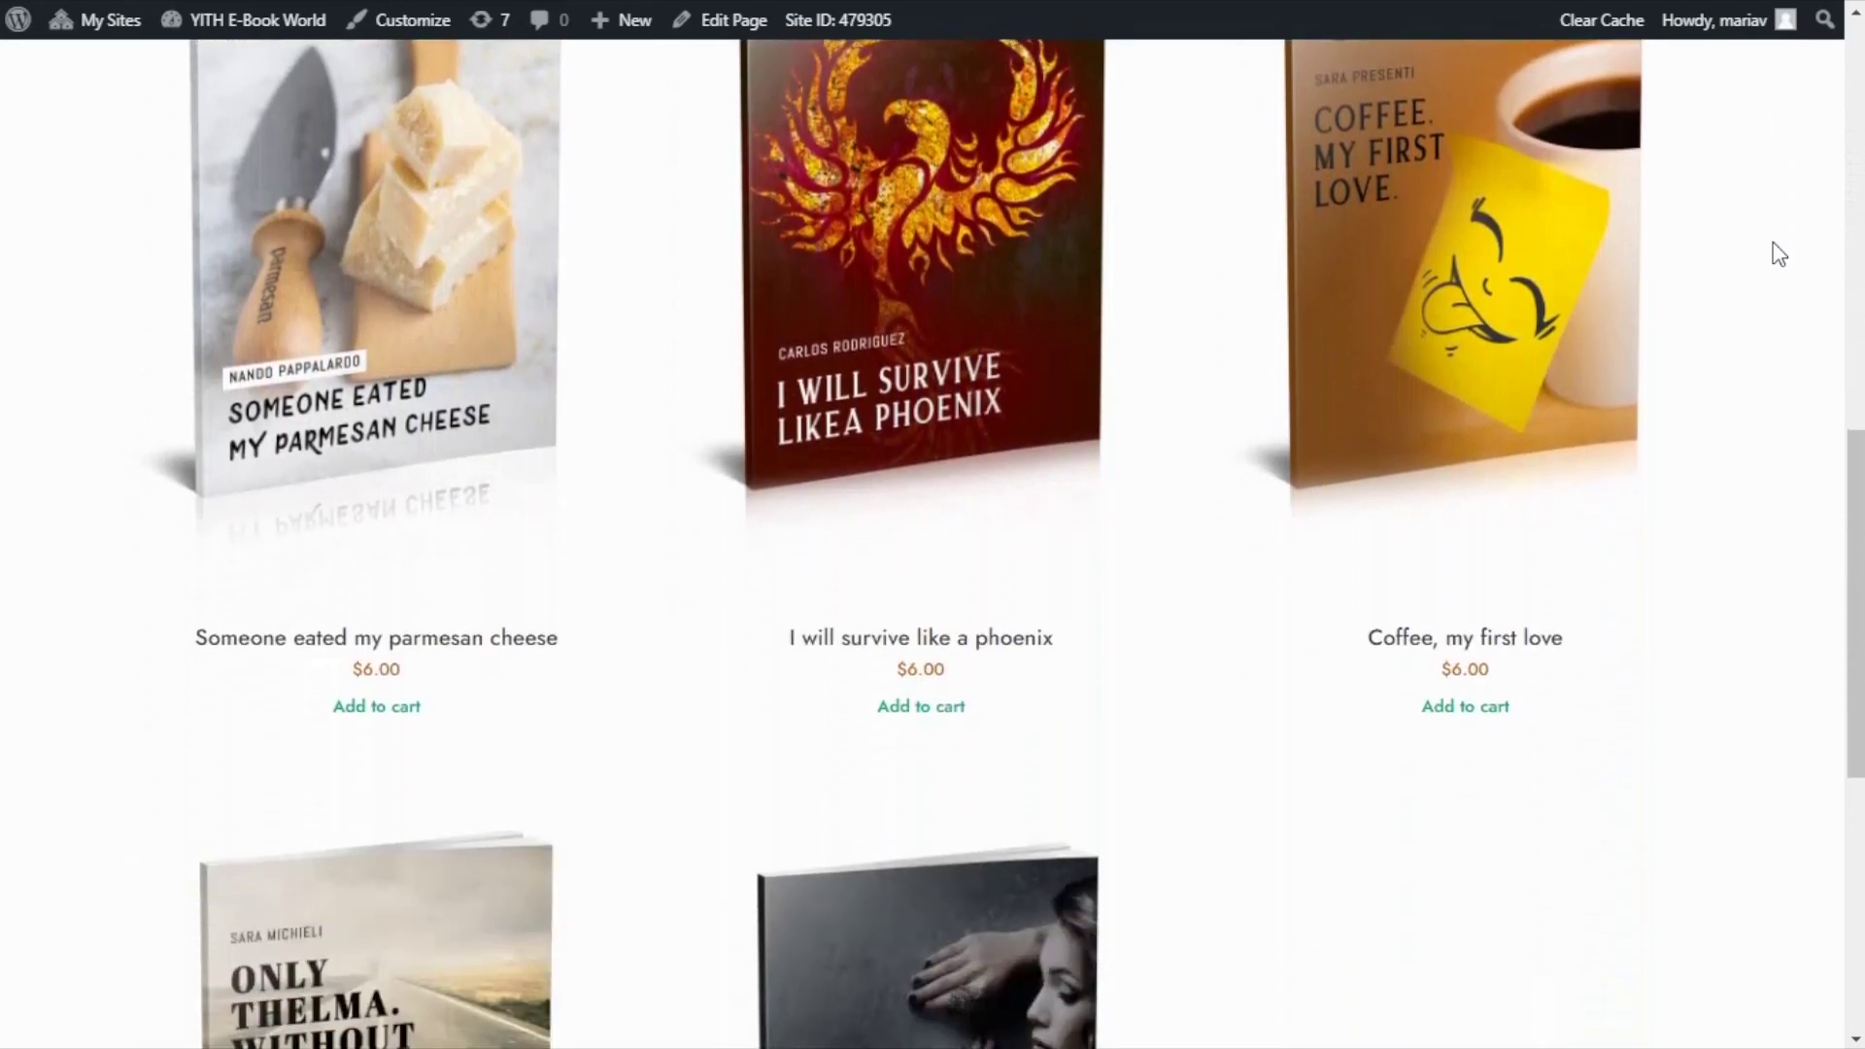
{"action": "scroll", "coordinate": [1688, 552], "scroll_direction": "down", "scroll_amount": 1}
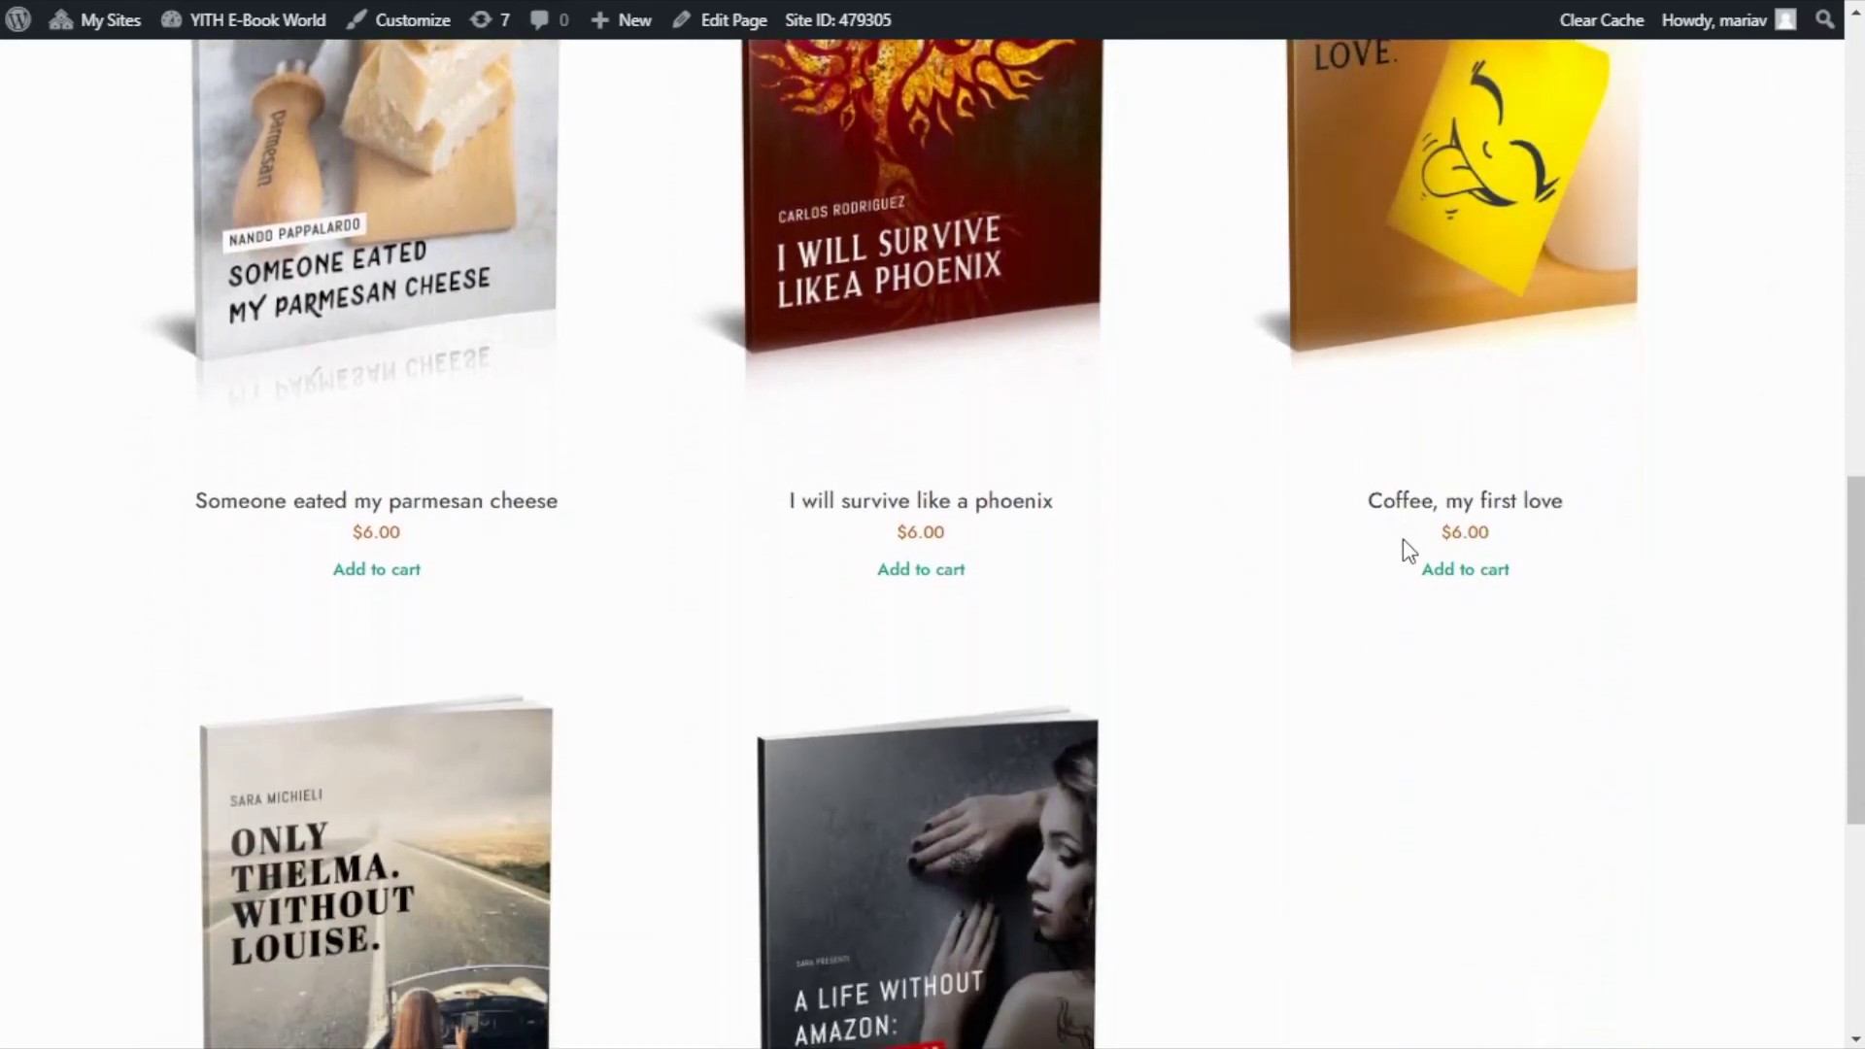
{"action": "scroll", "coordinate": [1232, 469], "scroll_direction": "up", "scroll_amount": 5}
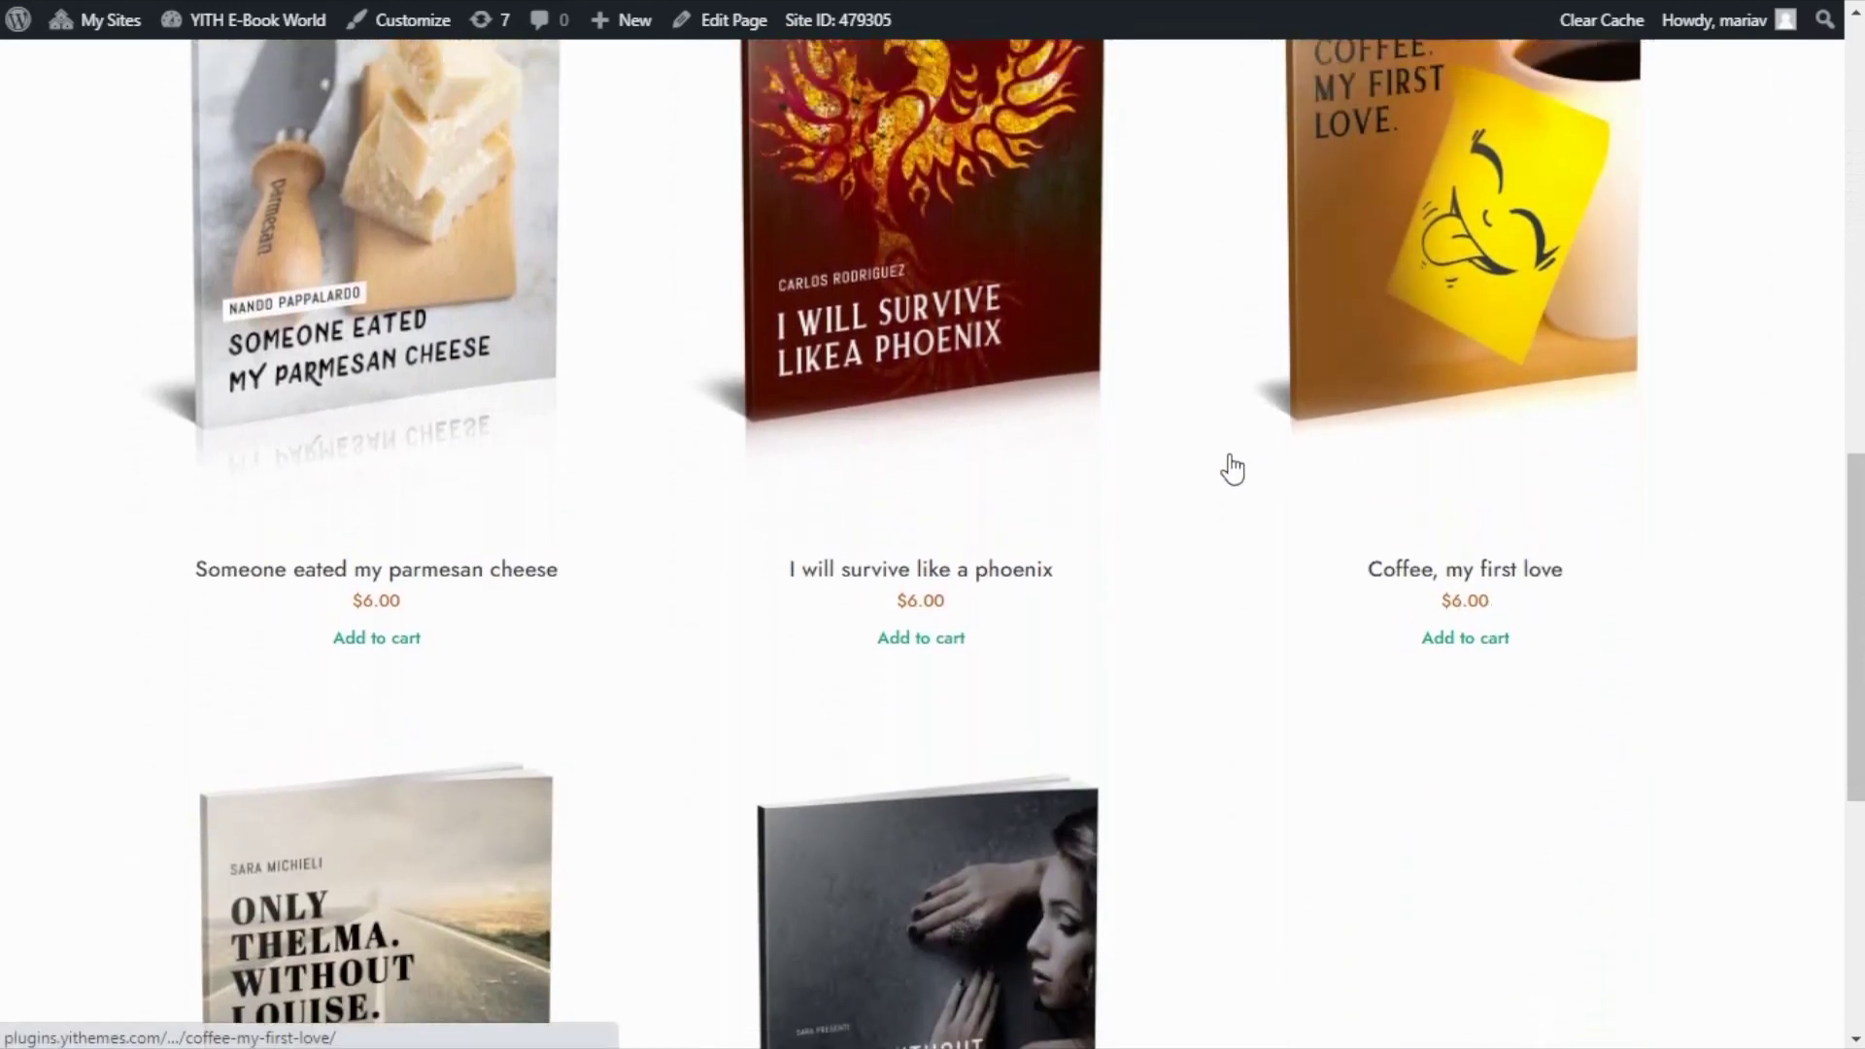
{"action": "scroll", "coordinate": [1232, 469], "scroll_direction": "up", "scroll_amount": 5}
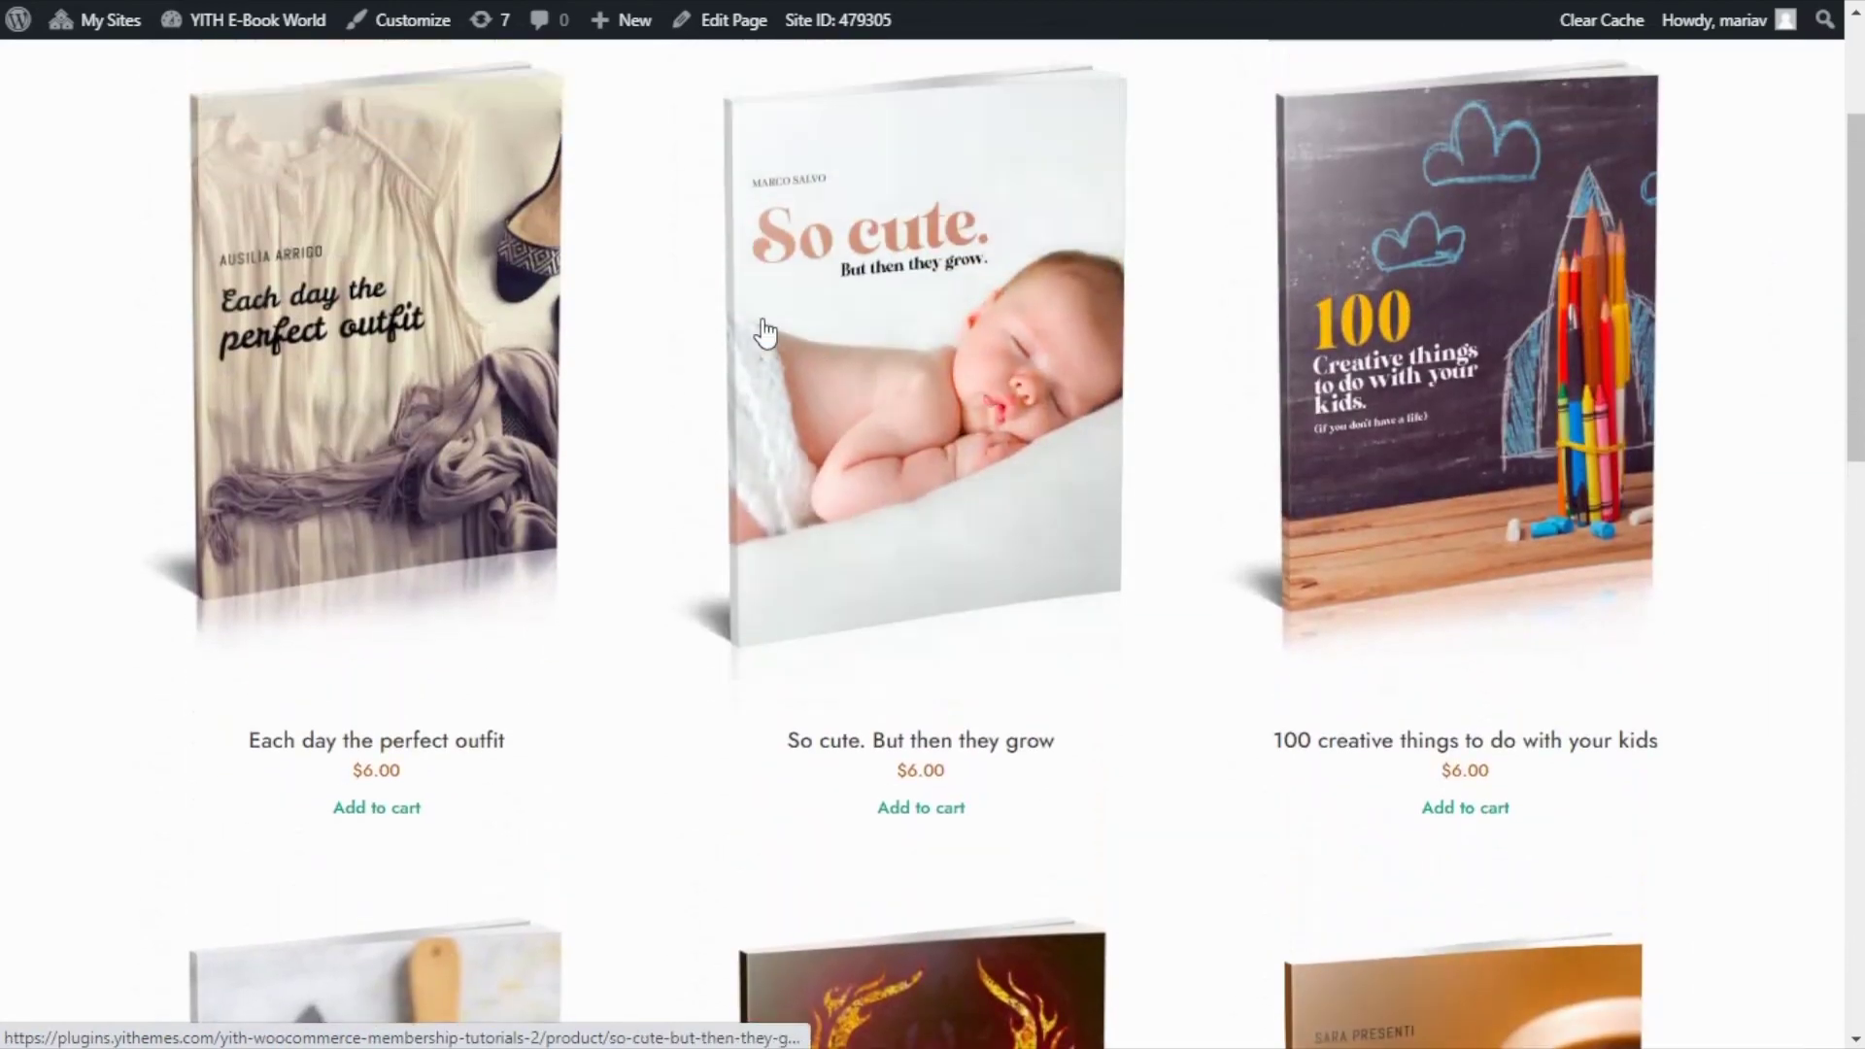
Open the 'Each day the perfect outfit' product page and review its $6.00 price and description.
{"action": "left_click", "coordinate": [419, 370]}
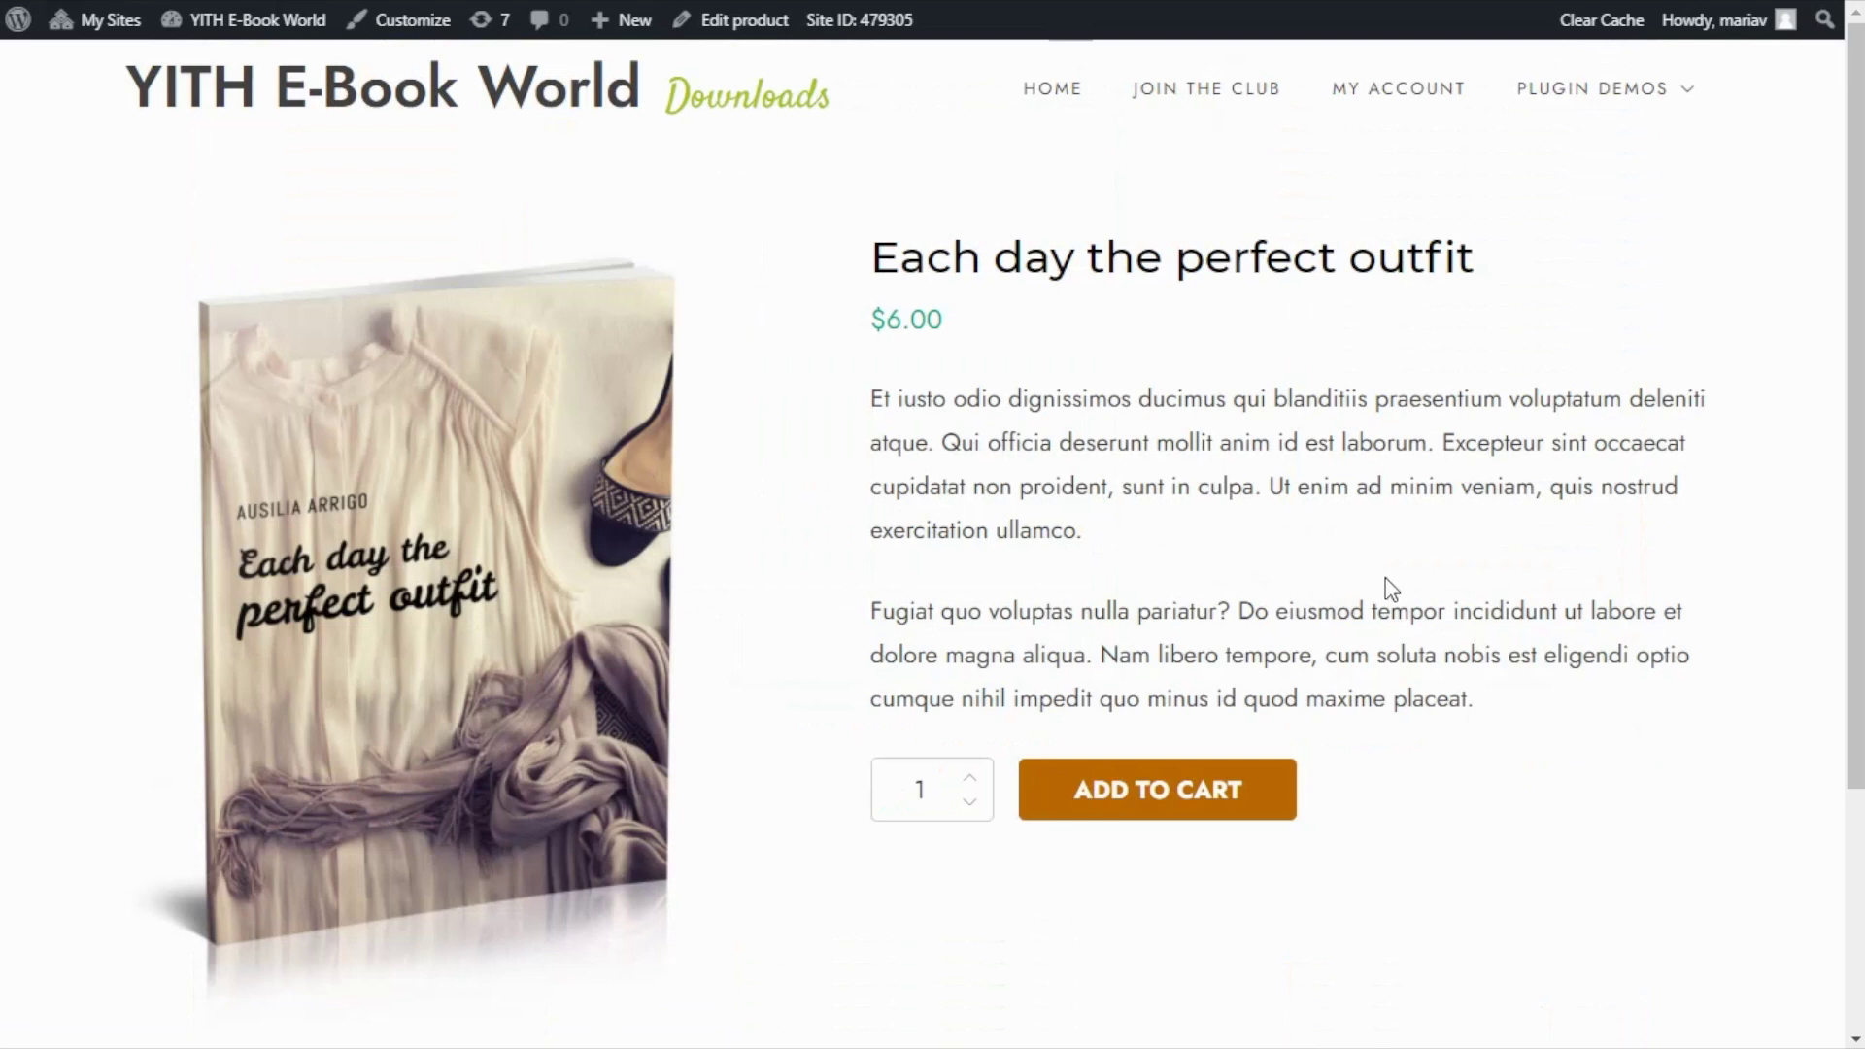
{"action": "scroll", "coordinate": [1386, 581], "scroll_direction": "down", "scroll_amount": 2}
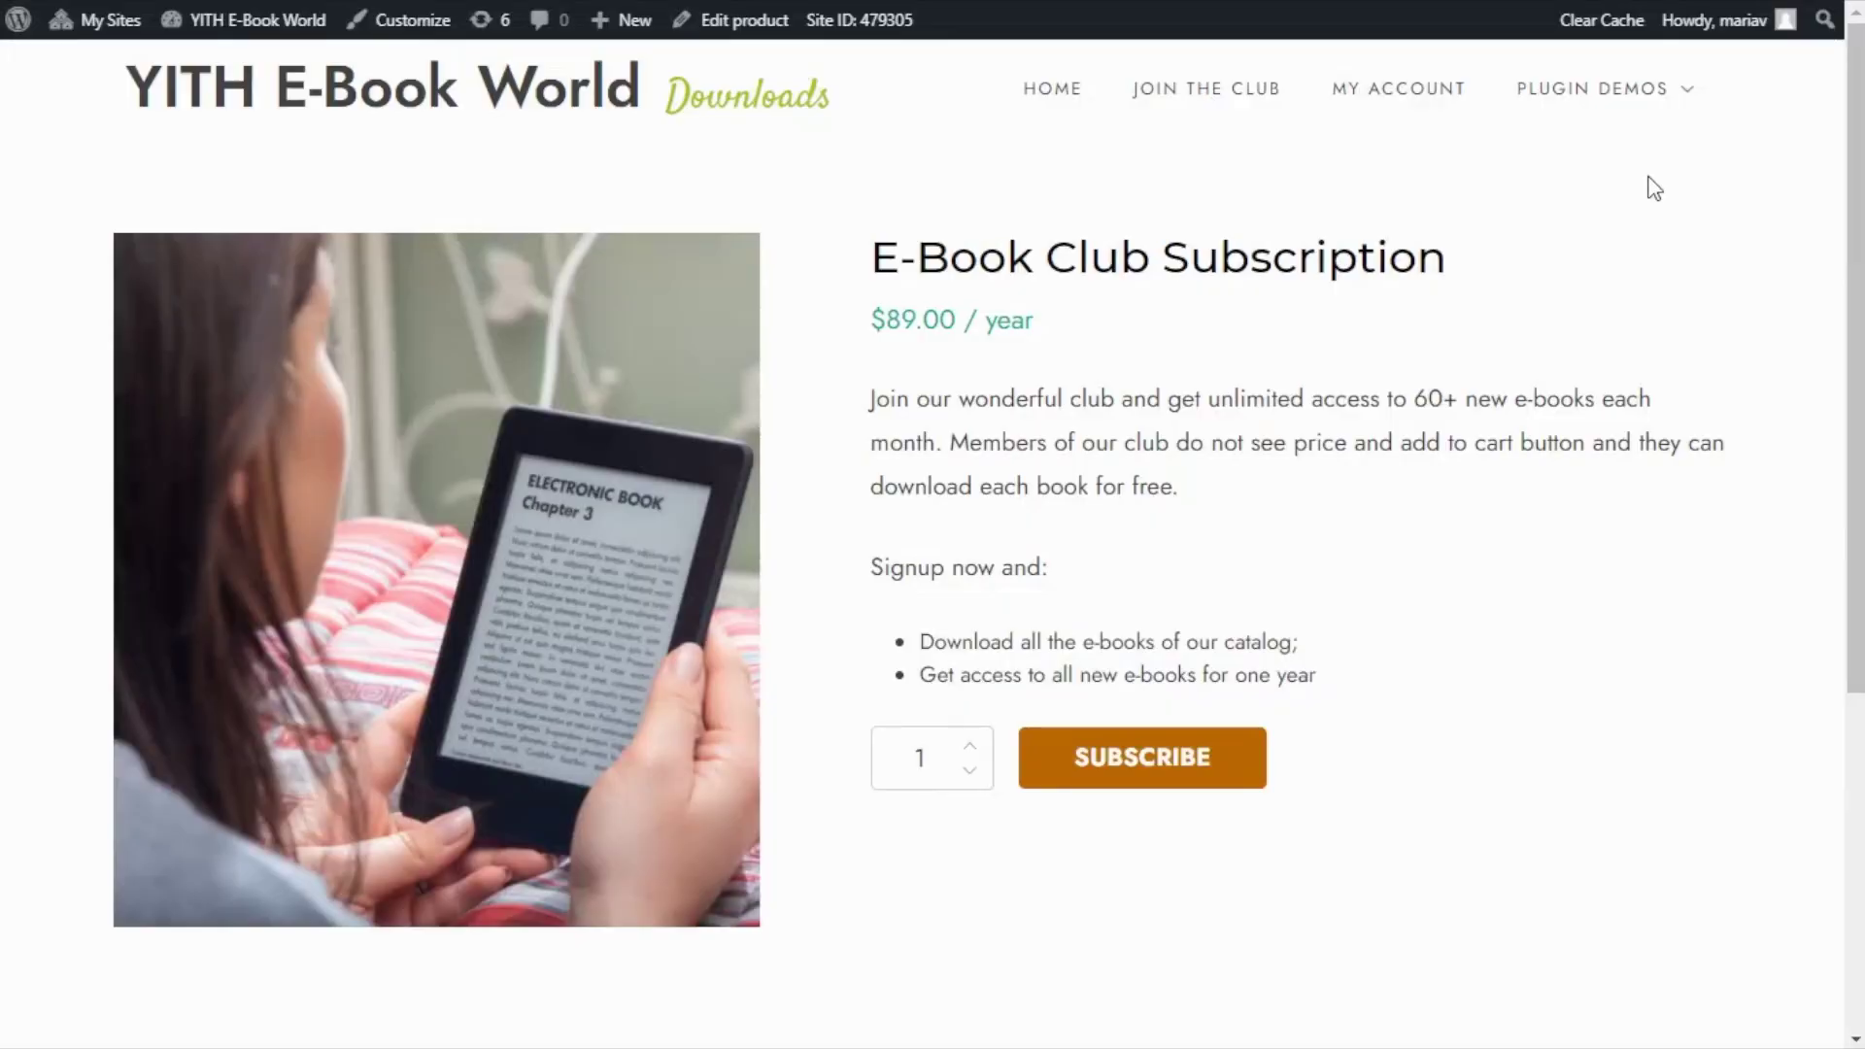
Scroll through the E-Book shop page listing the three $6.00 titles.
{"action": "scroll", "coordinate": [1654, 188], "scroll_direction": "down", "scroll_amount": 2}
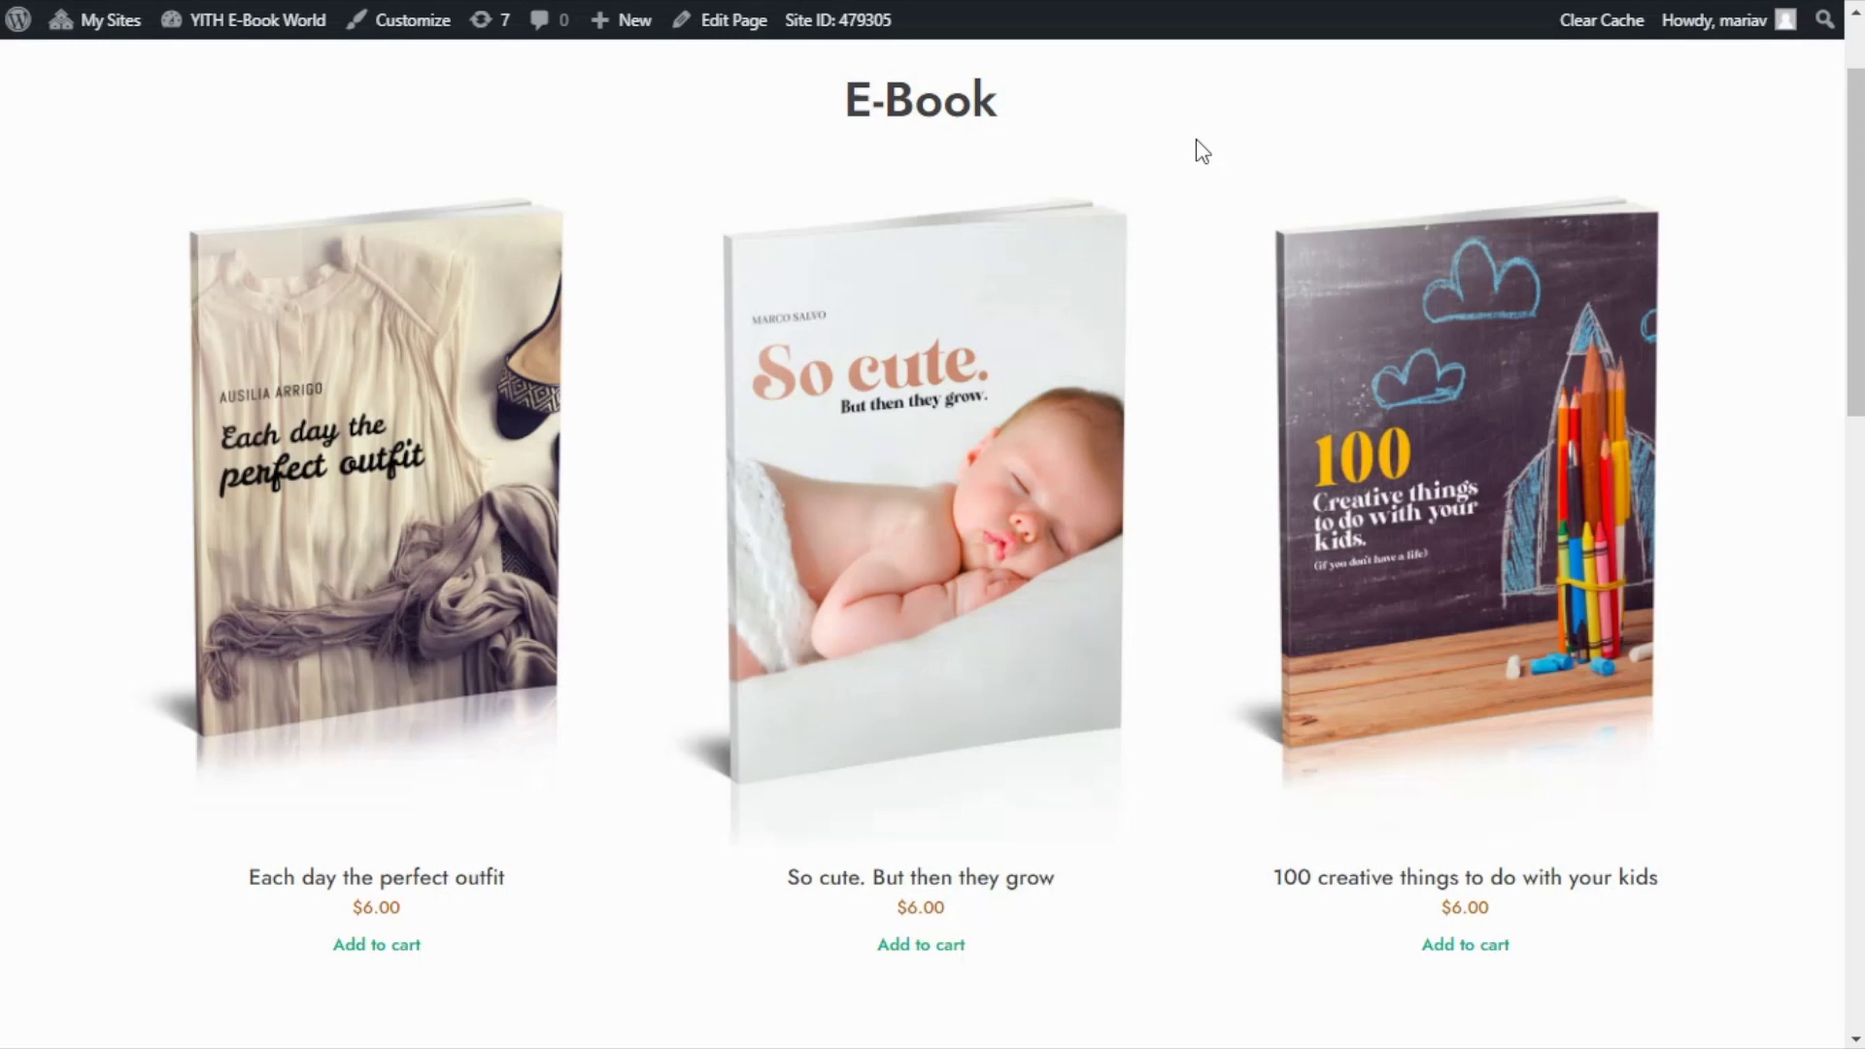
{"action": "scroll", "coordinate": [1201, 151], "scroll_direction": "down", "scroll_amount": 5}
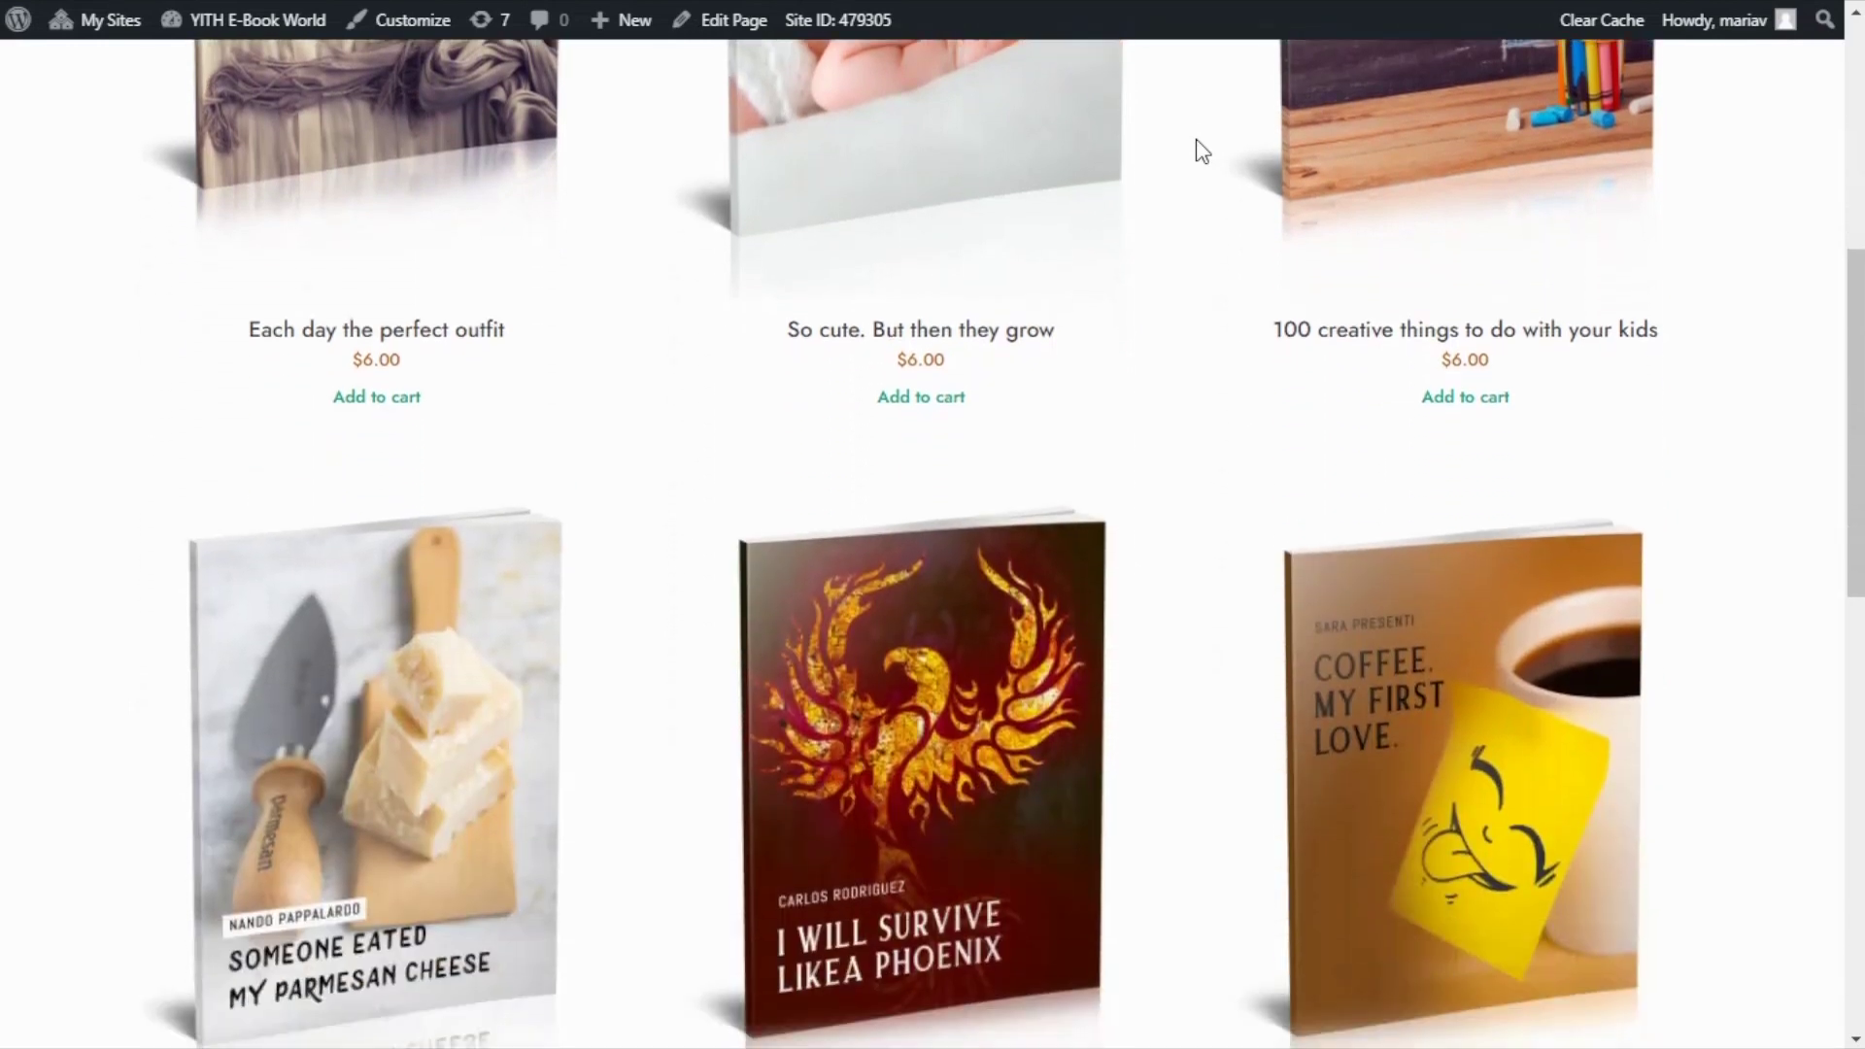
{"action": "scroll", "coordinate": [1202, 150], "scroll_direction": "down", "scroll_amount": 3}
{"action": "scroll", "coordinate": [1186, 237], "scroll_direction": "down", "scroll_amount": 3}
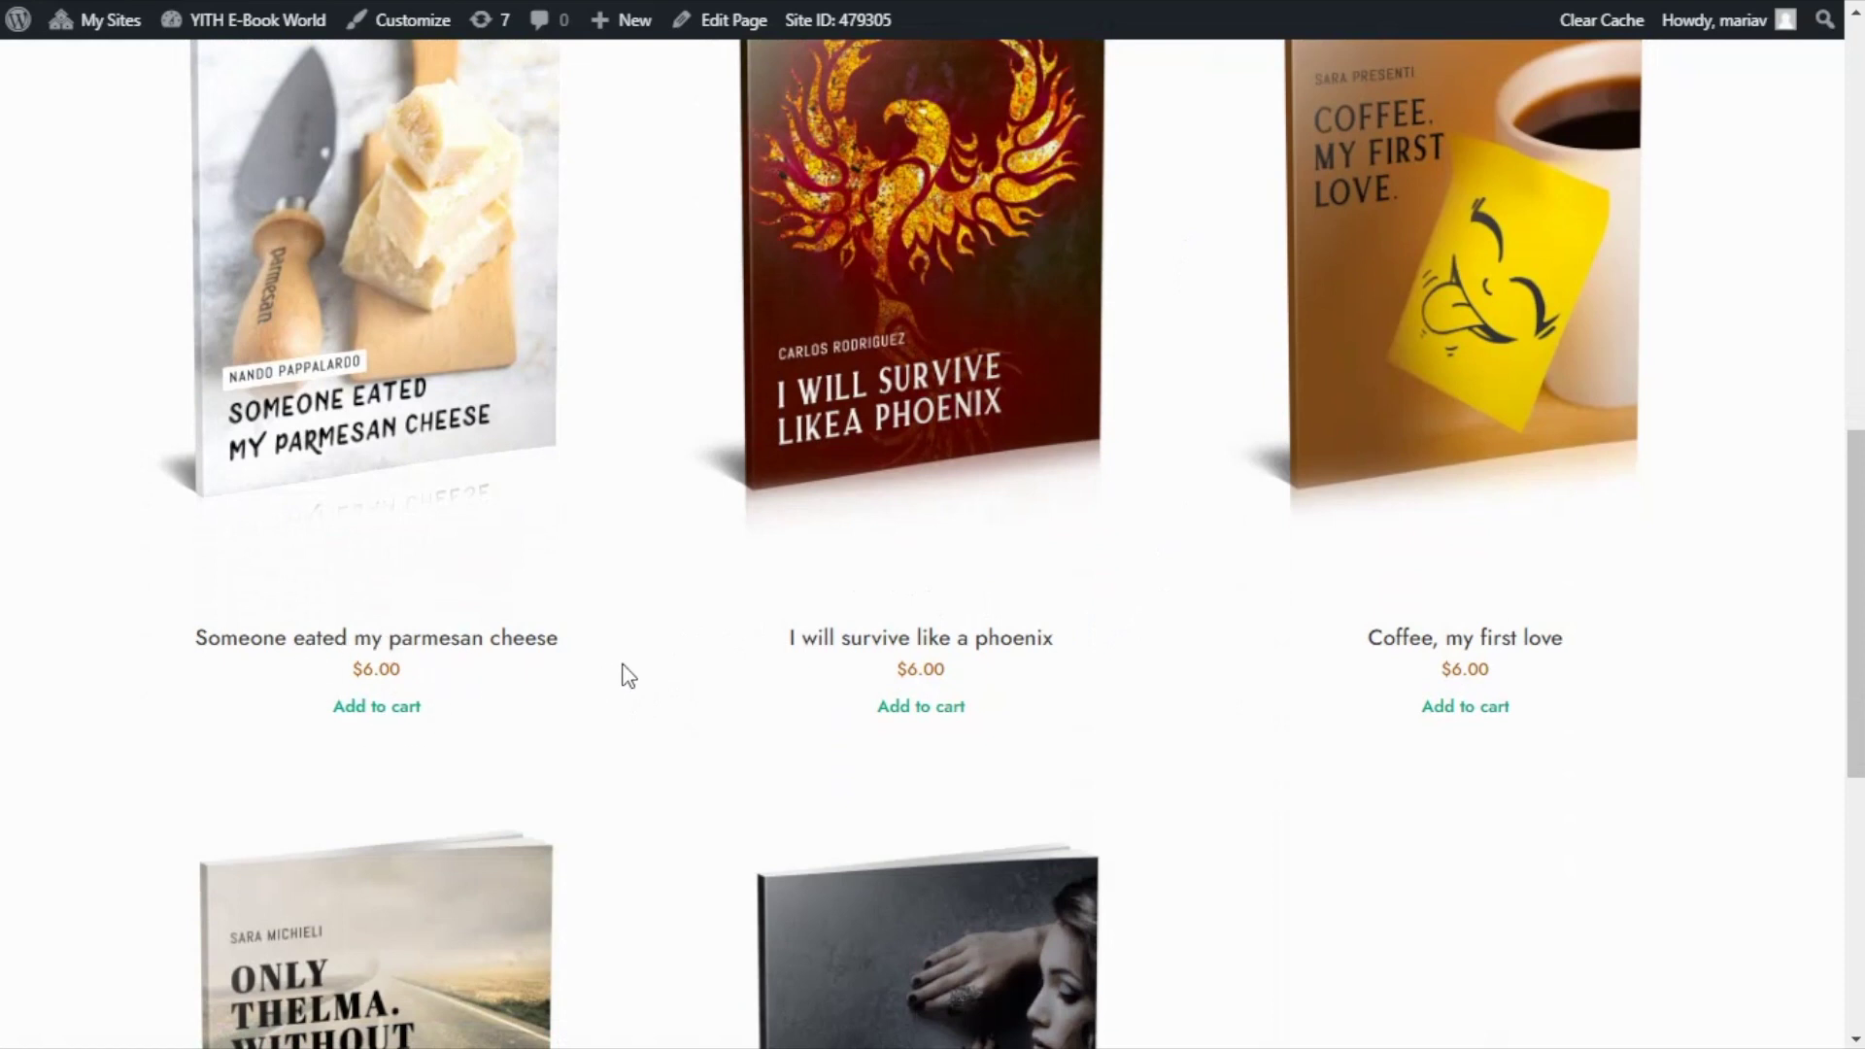
{"action": "scroll", "coordinate": [666, 658], "scroll_direction": "up", "scroll_amount": 4}
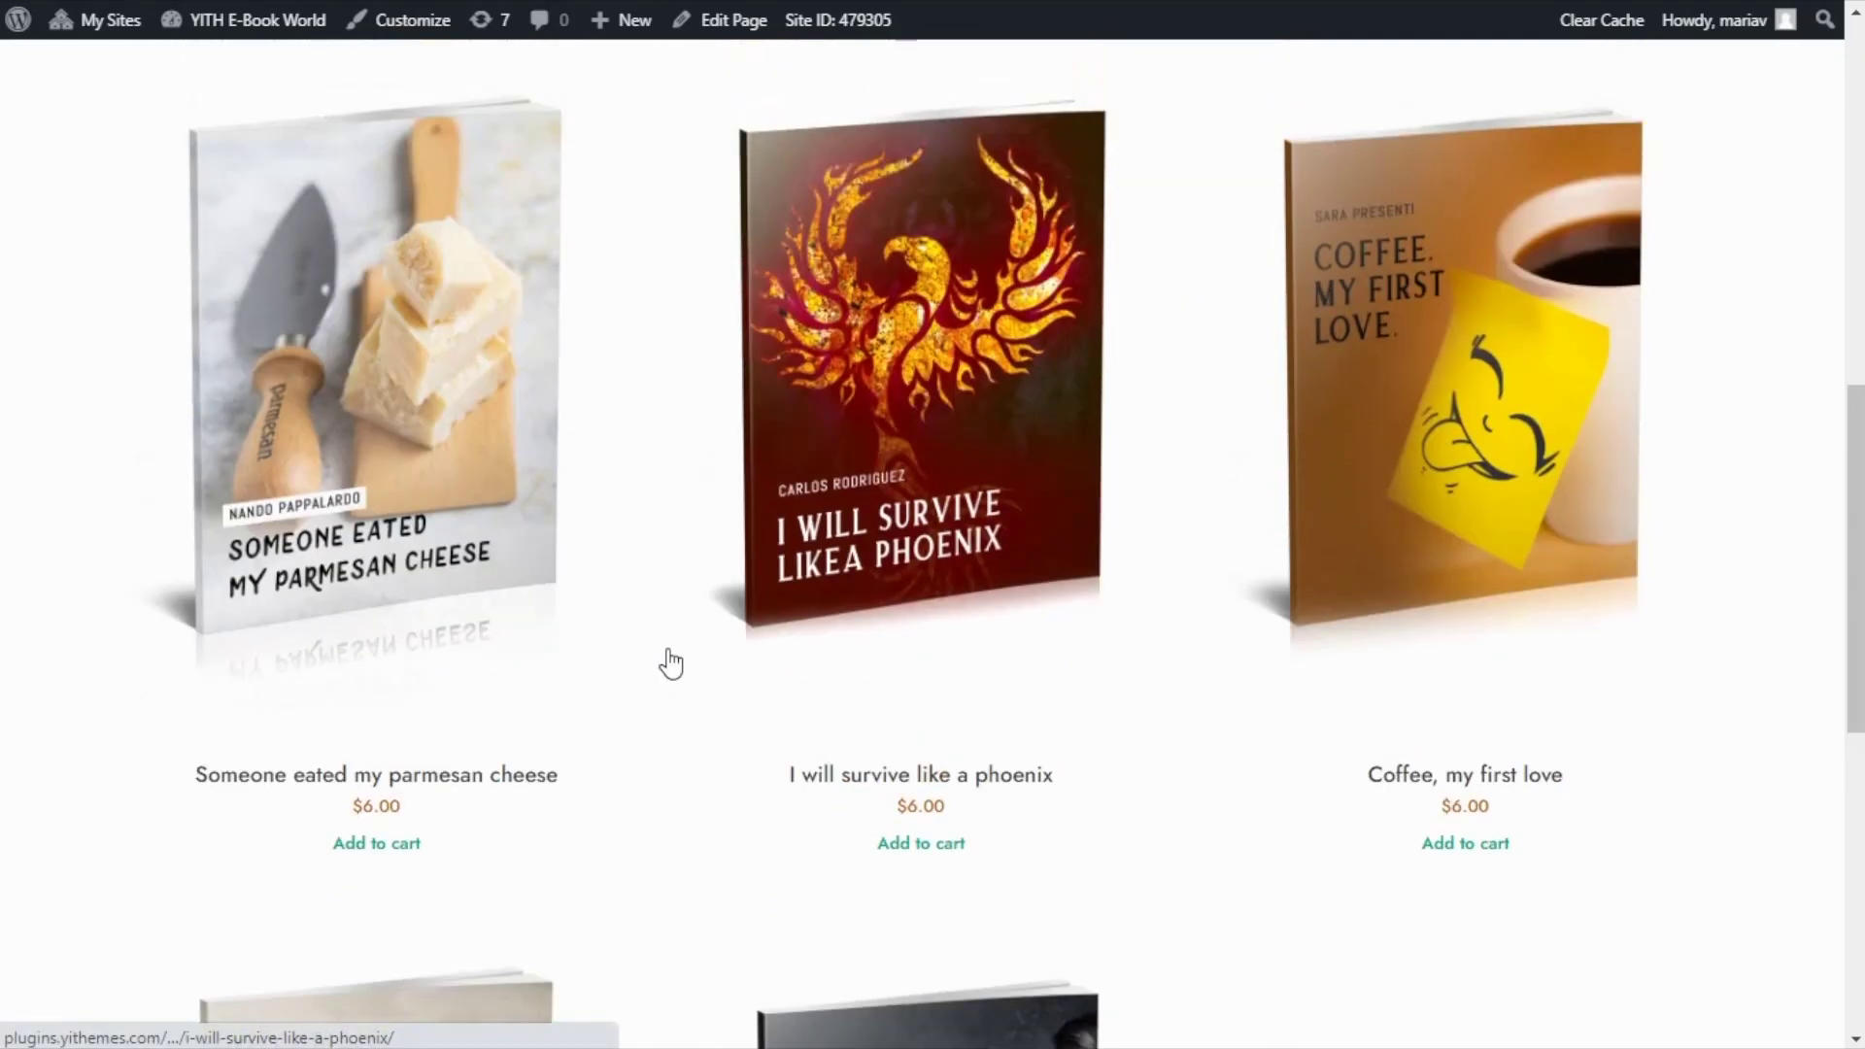
{"action": "scroll", "coordinate": [670, 660], "scroll_direction": "up", "scroll_amount": 1}
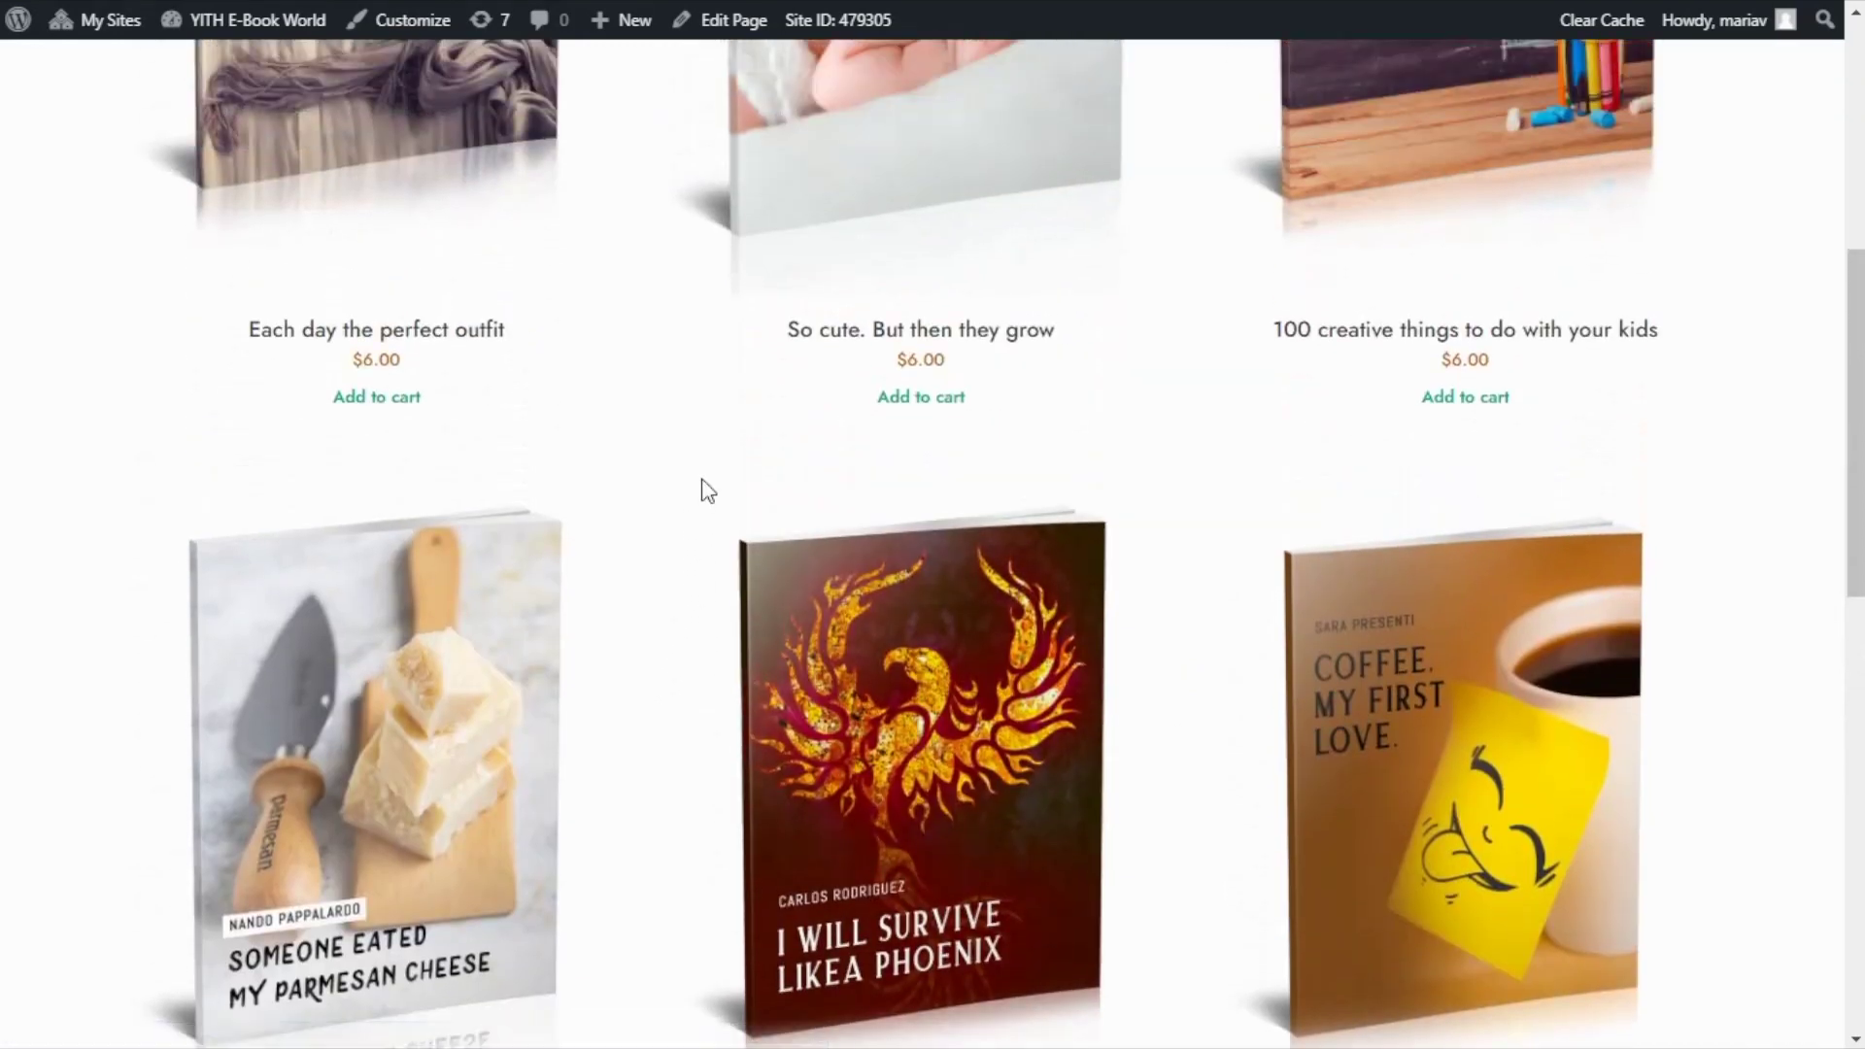
{"action": "scroll", "coordinate": [697, 497], "scroll_direction": "up", "scroll_amount": 1}
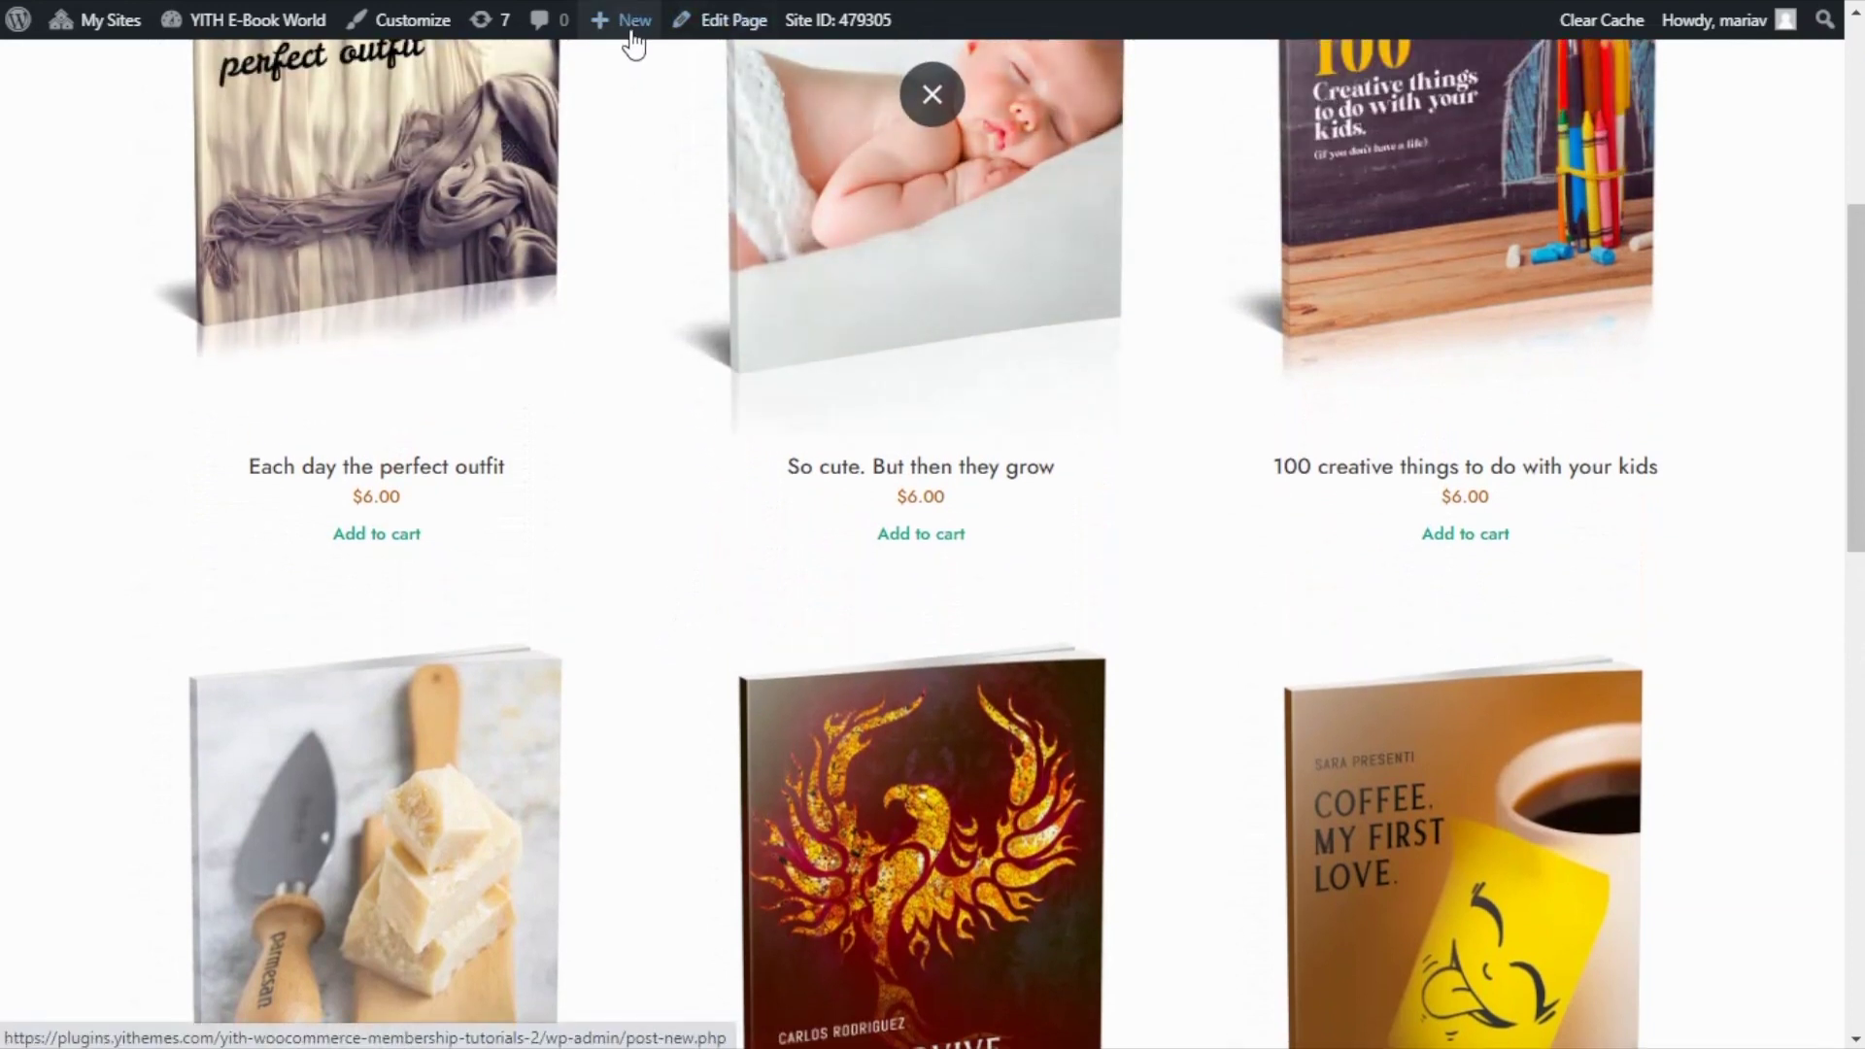
Create a new product draft named 'E-Book Club Subscription' from the admin bar's New menu.
{"action": "mouse_move", "coordinate": [633, 45]}
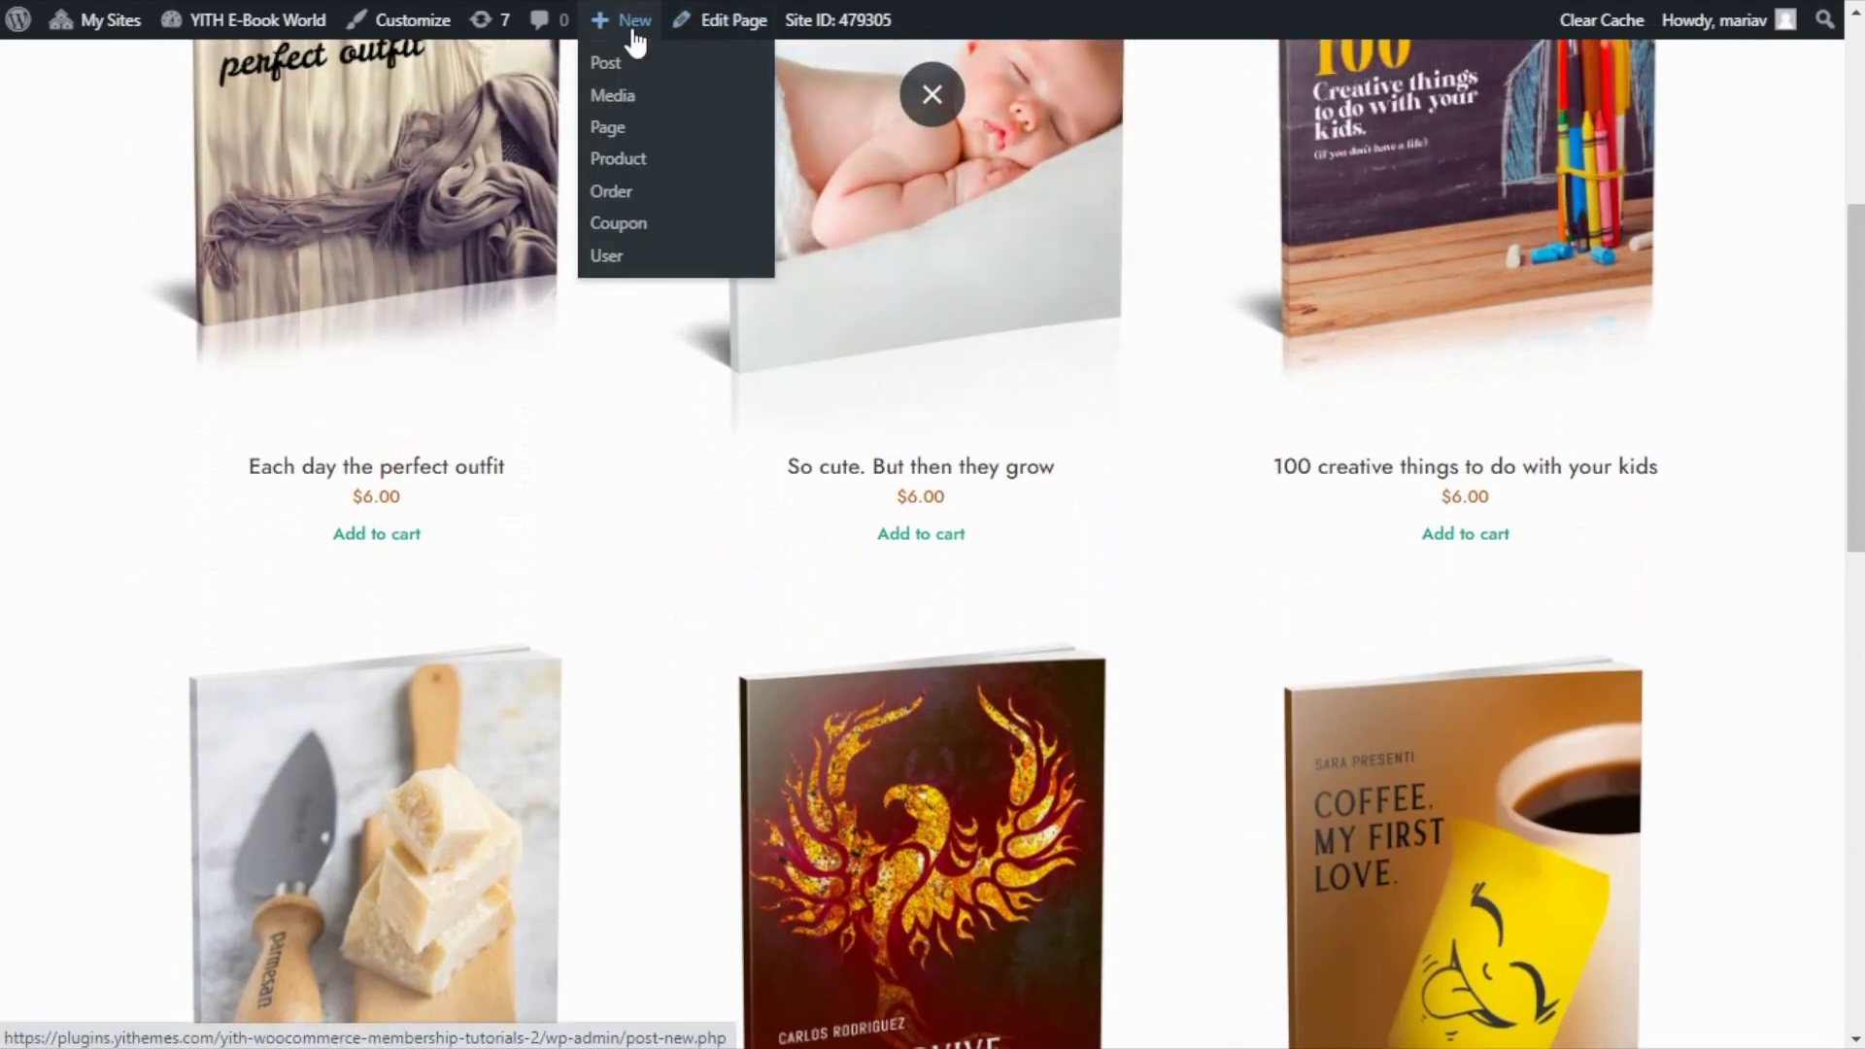
{"action": "left_click", "coordinate": [640, 169]}
{"action": "left_click", "coordinate": [325, 223]}
{"action": "type", "text": "E-Book Club Subscription"}
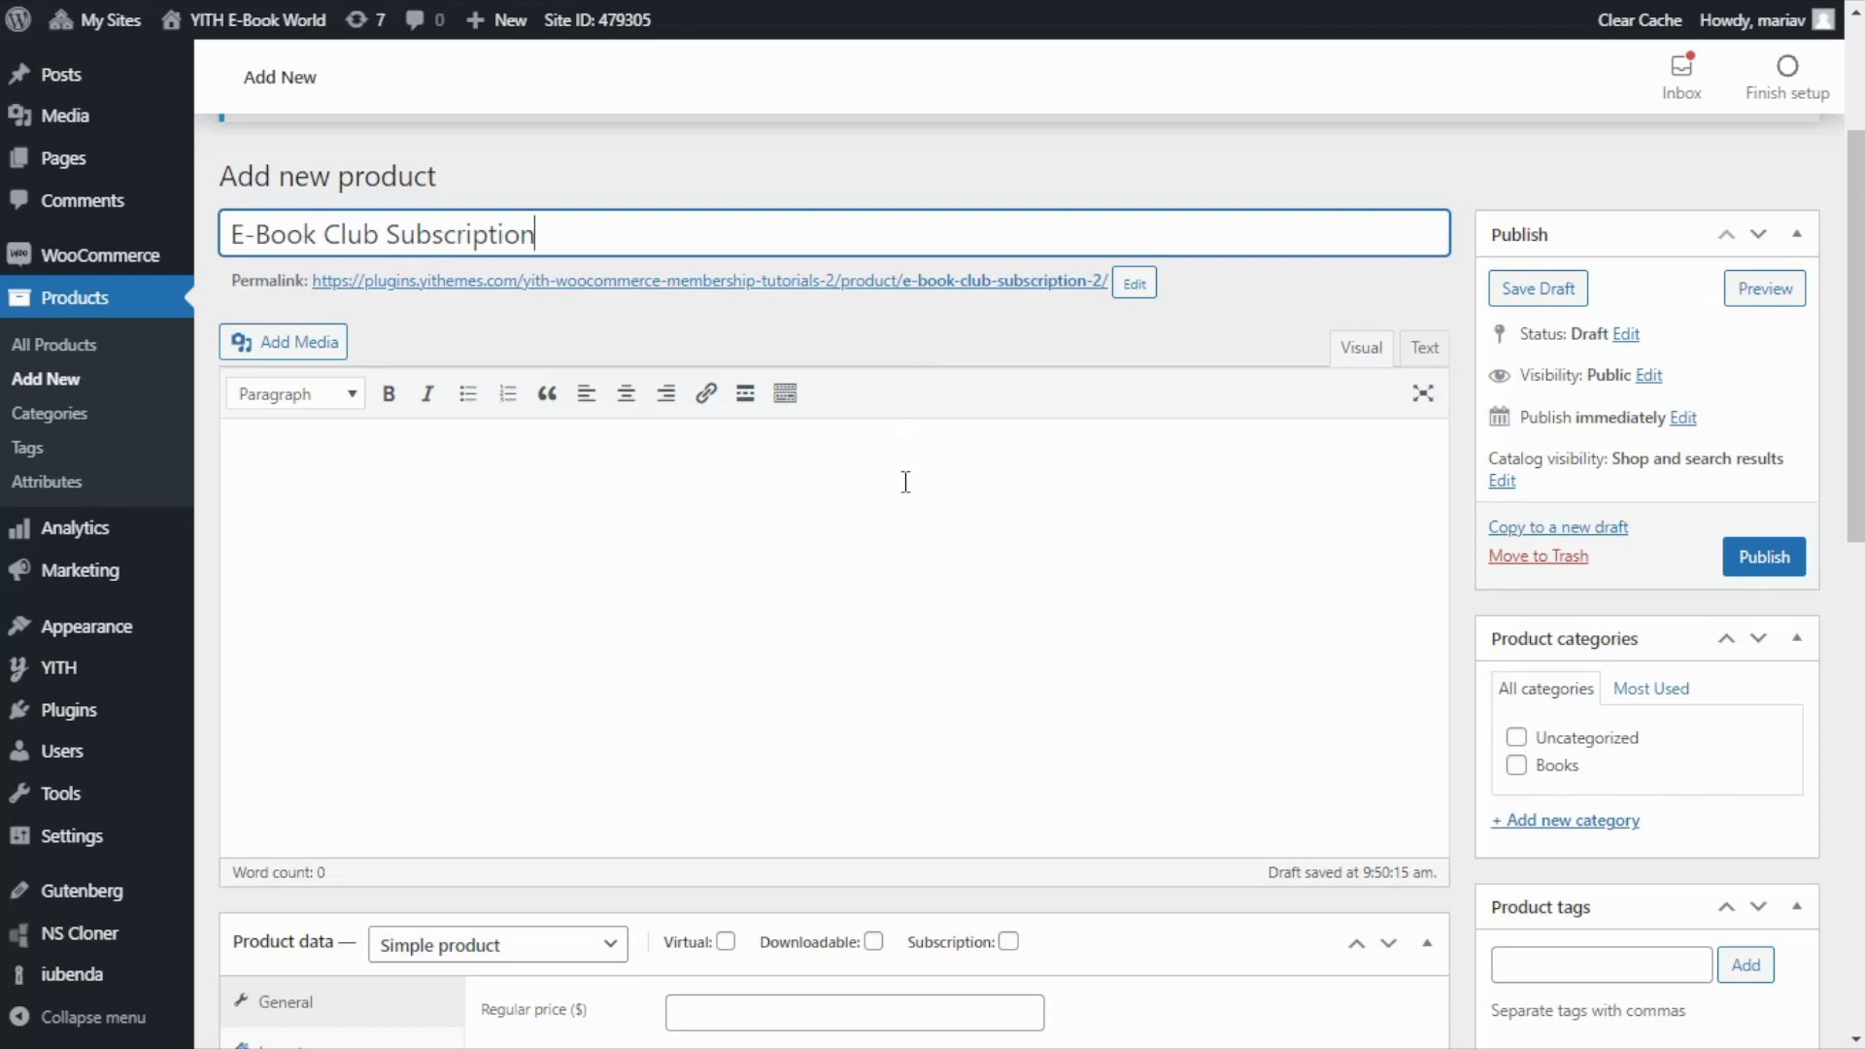
{"action": "scroll", "coordinate": [905, 482], "scroll_direction": "down", "scroll_amount": 4}
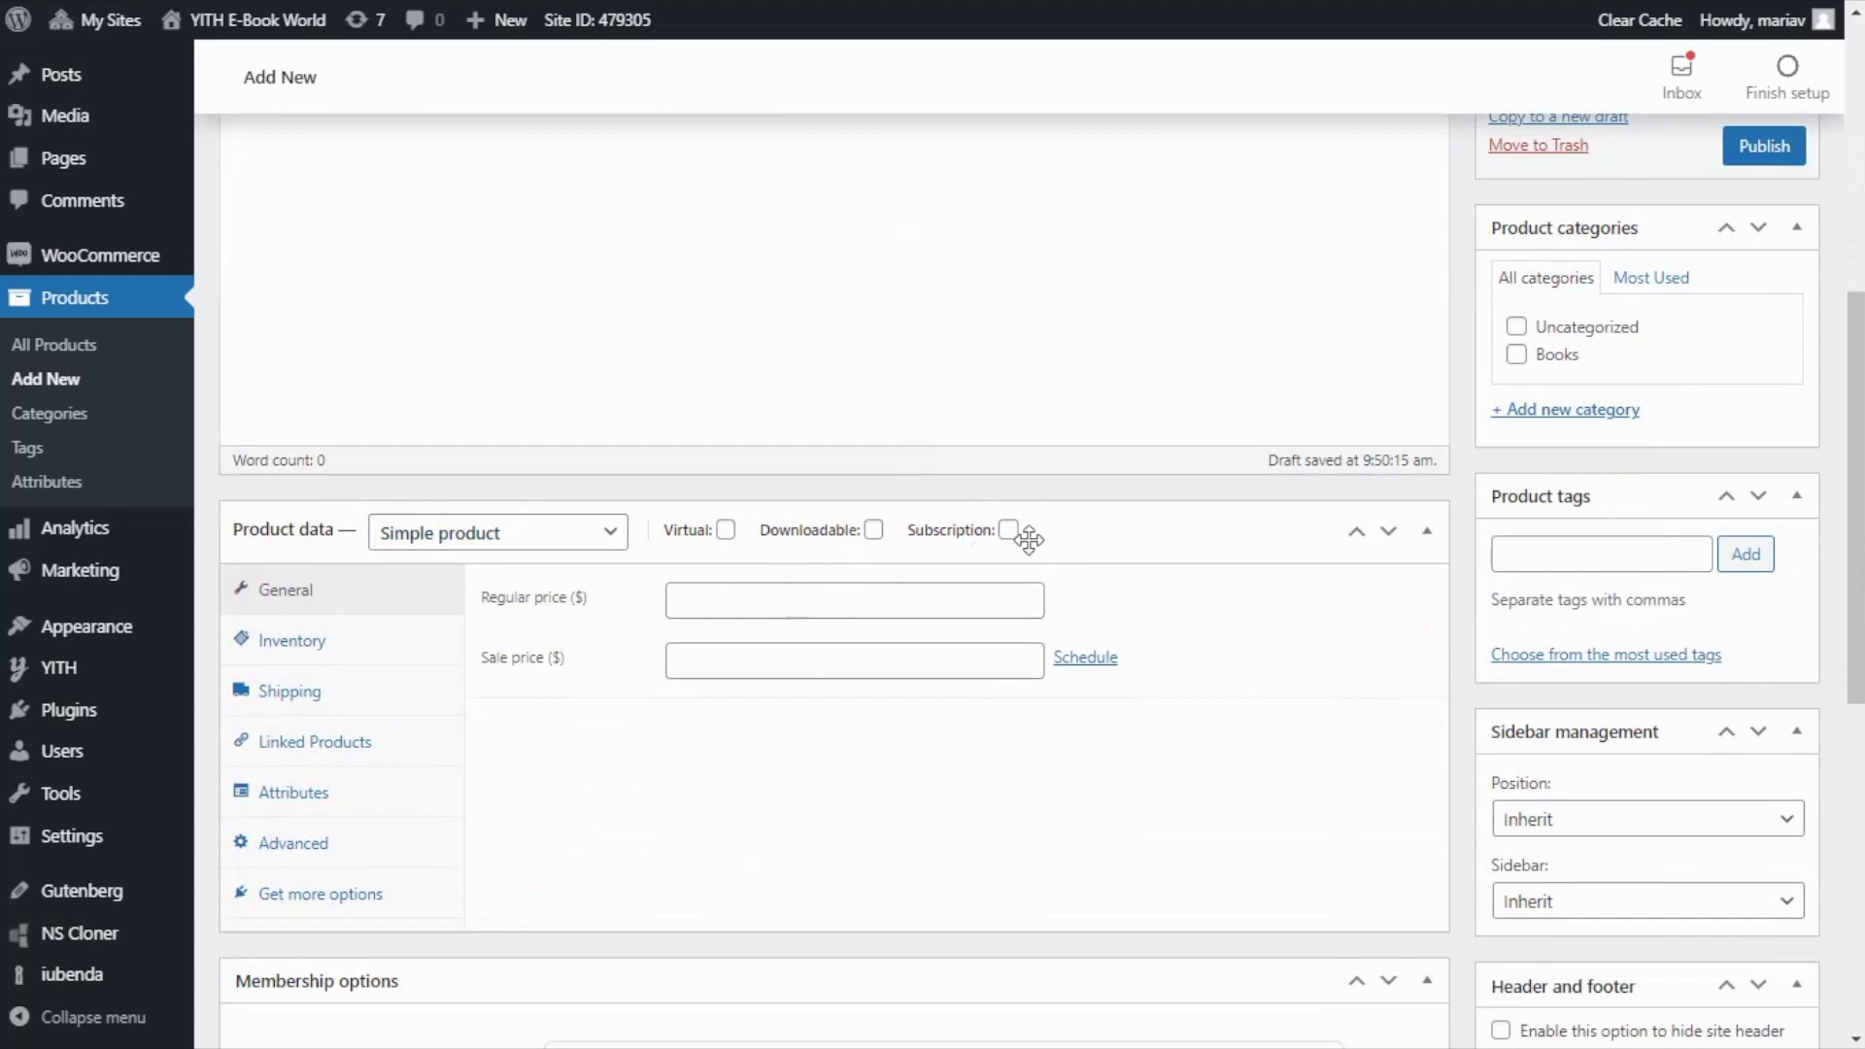
Make the product a subscription with regular price 89, billed every 1 year, never ending.
{"action": "left_click", "coordinate": [1009, 530]}
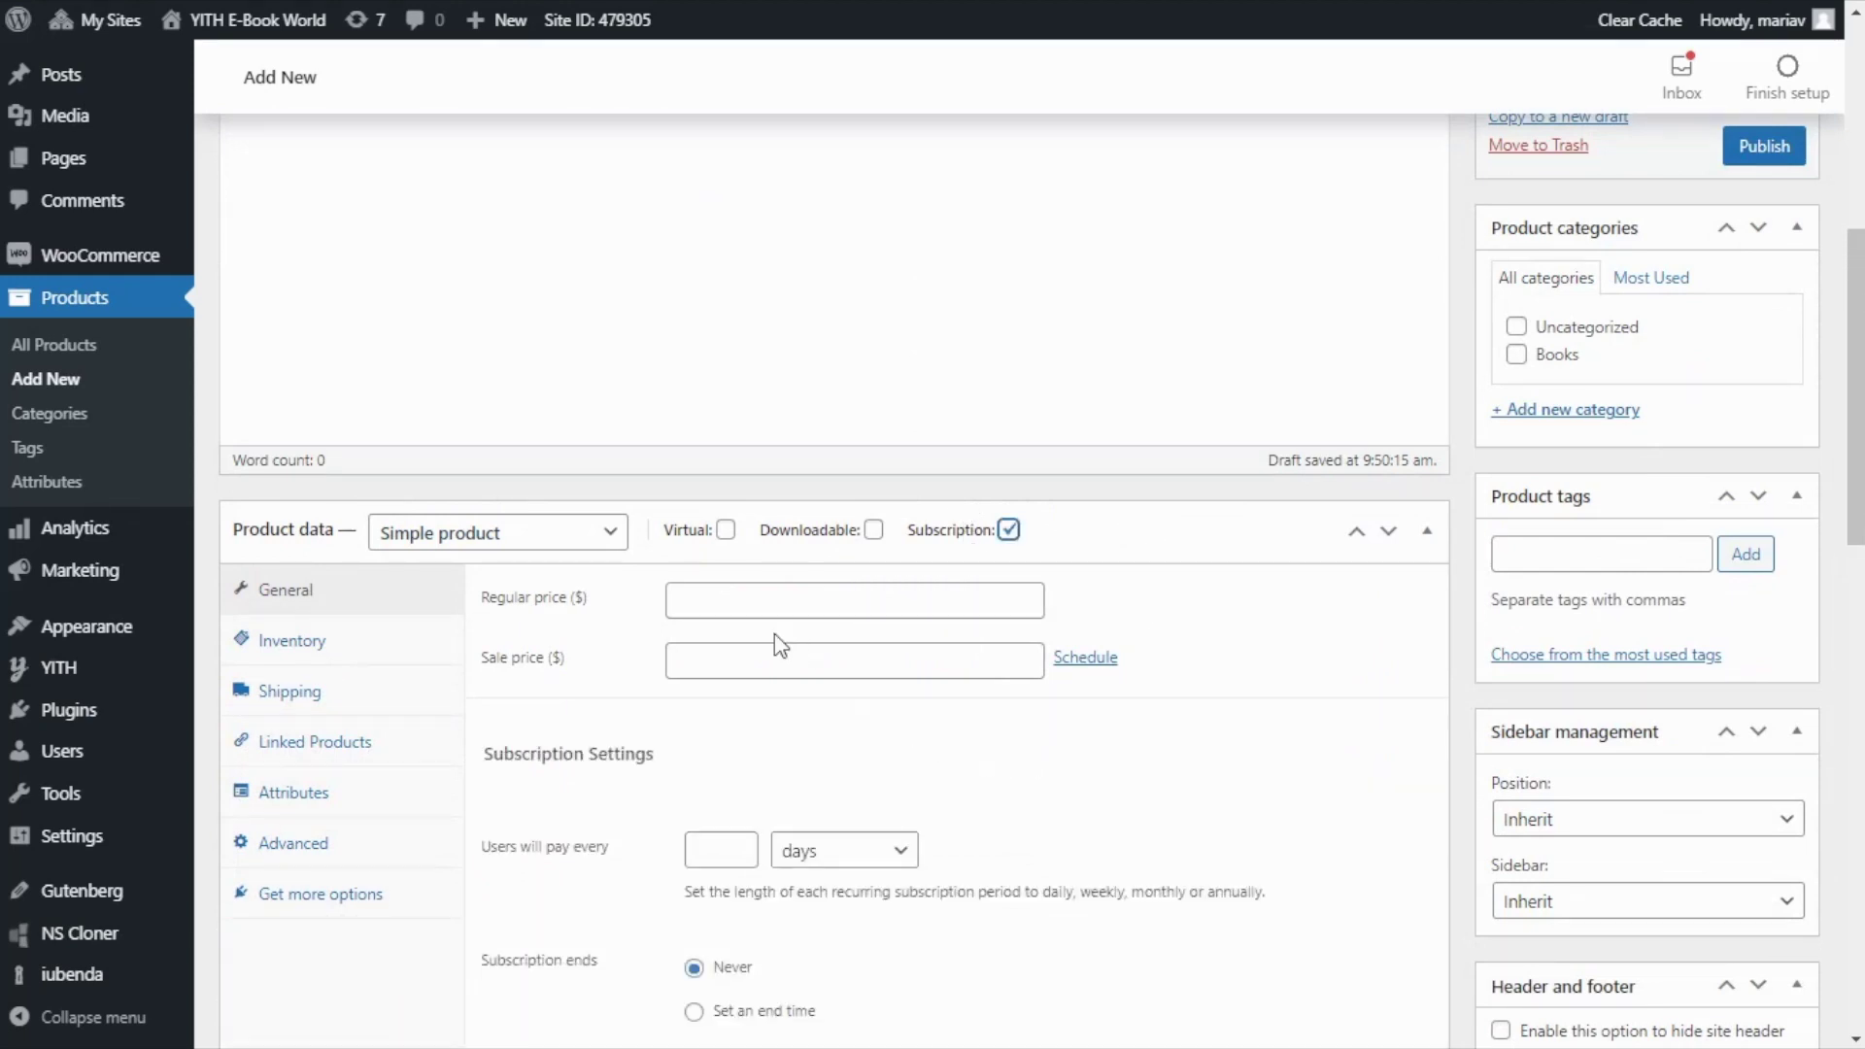
{"action": "left_click", "coordinate": [723, 594]}
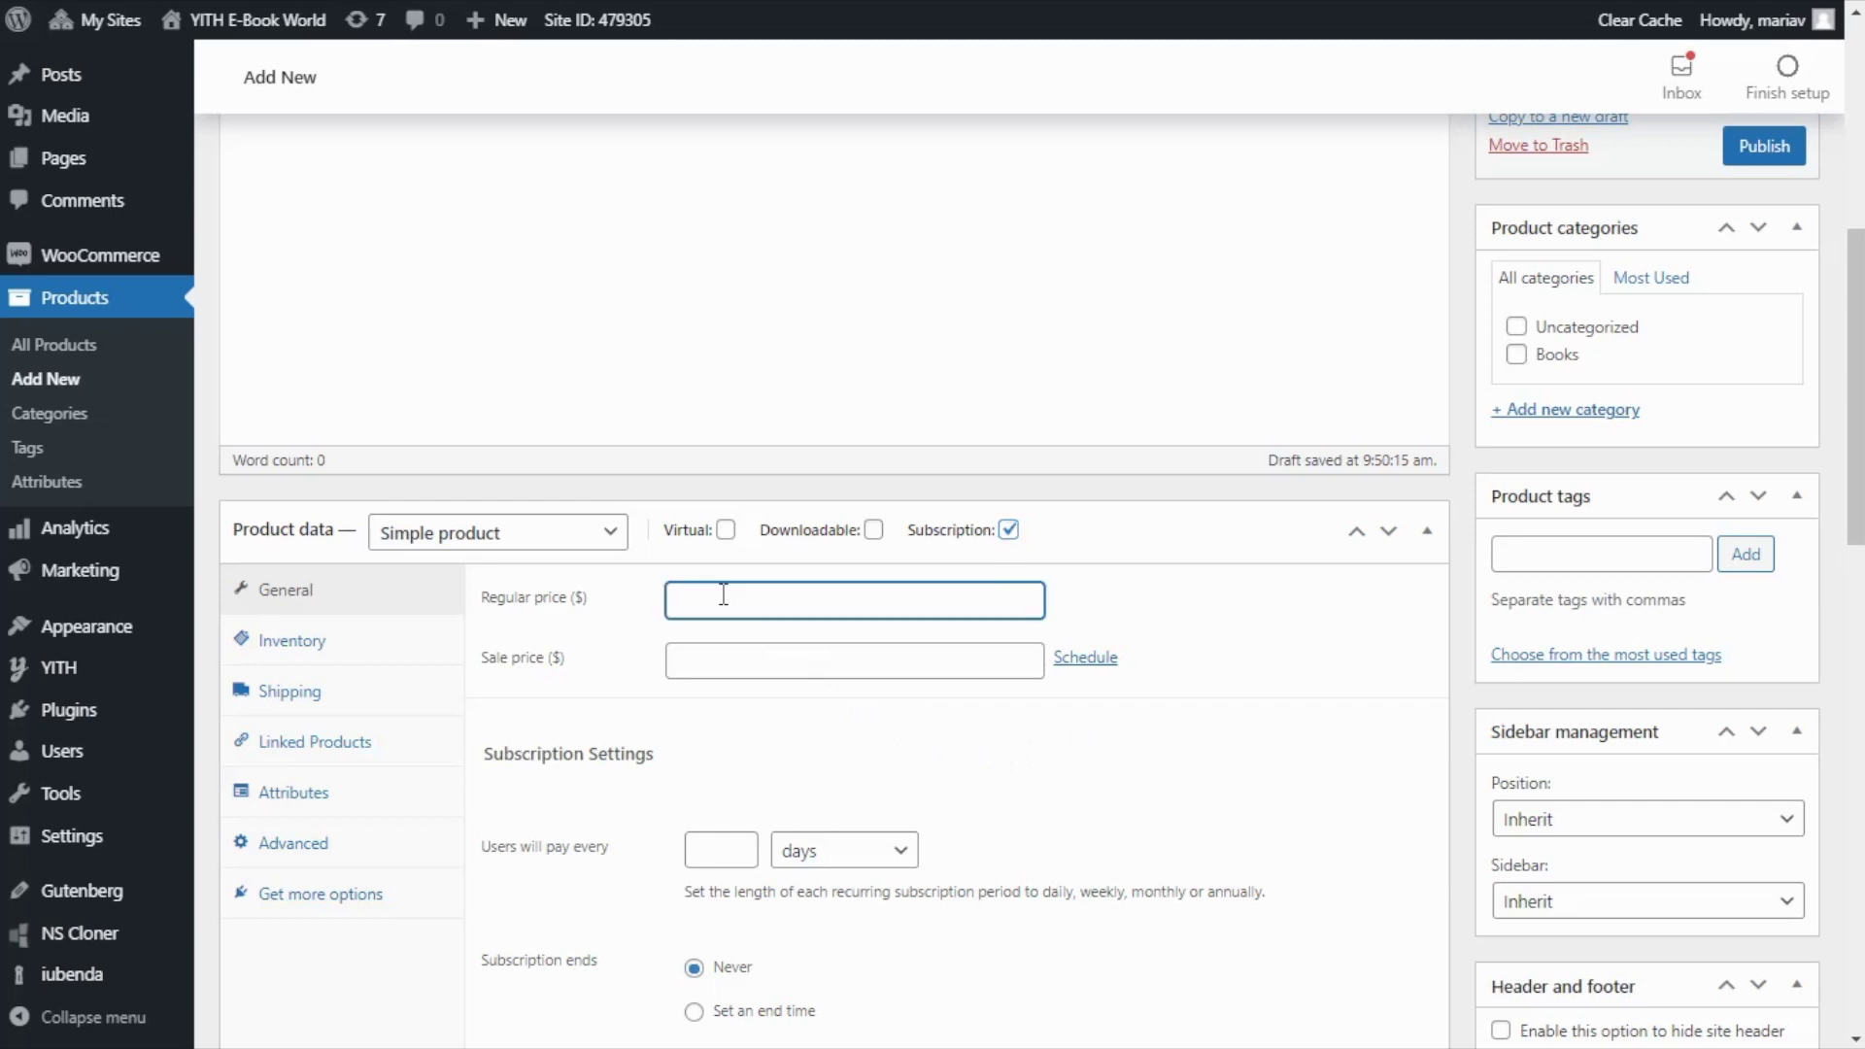
{"action": "type", "text": "89"}
{"action": "scroll", "coordinate": [921, 734], "scroll_direction": "down", "scroll_amount": 1}
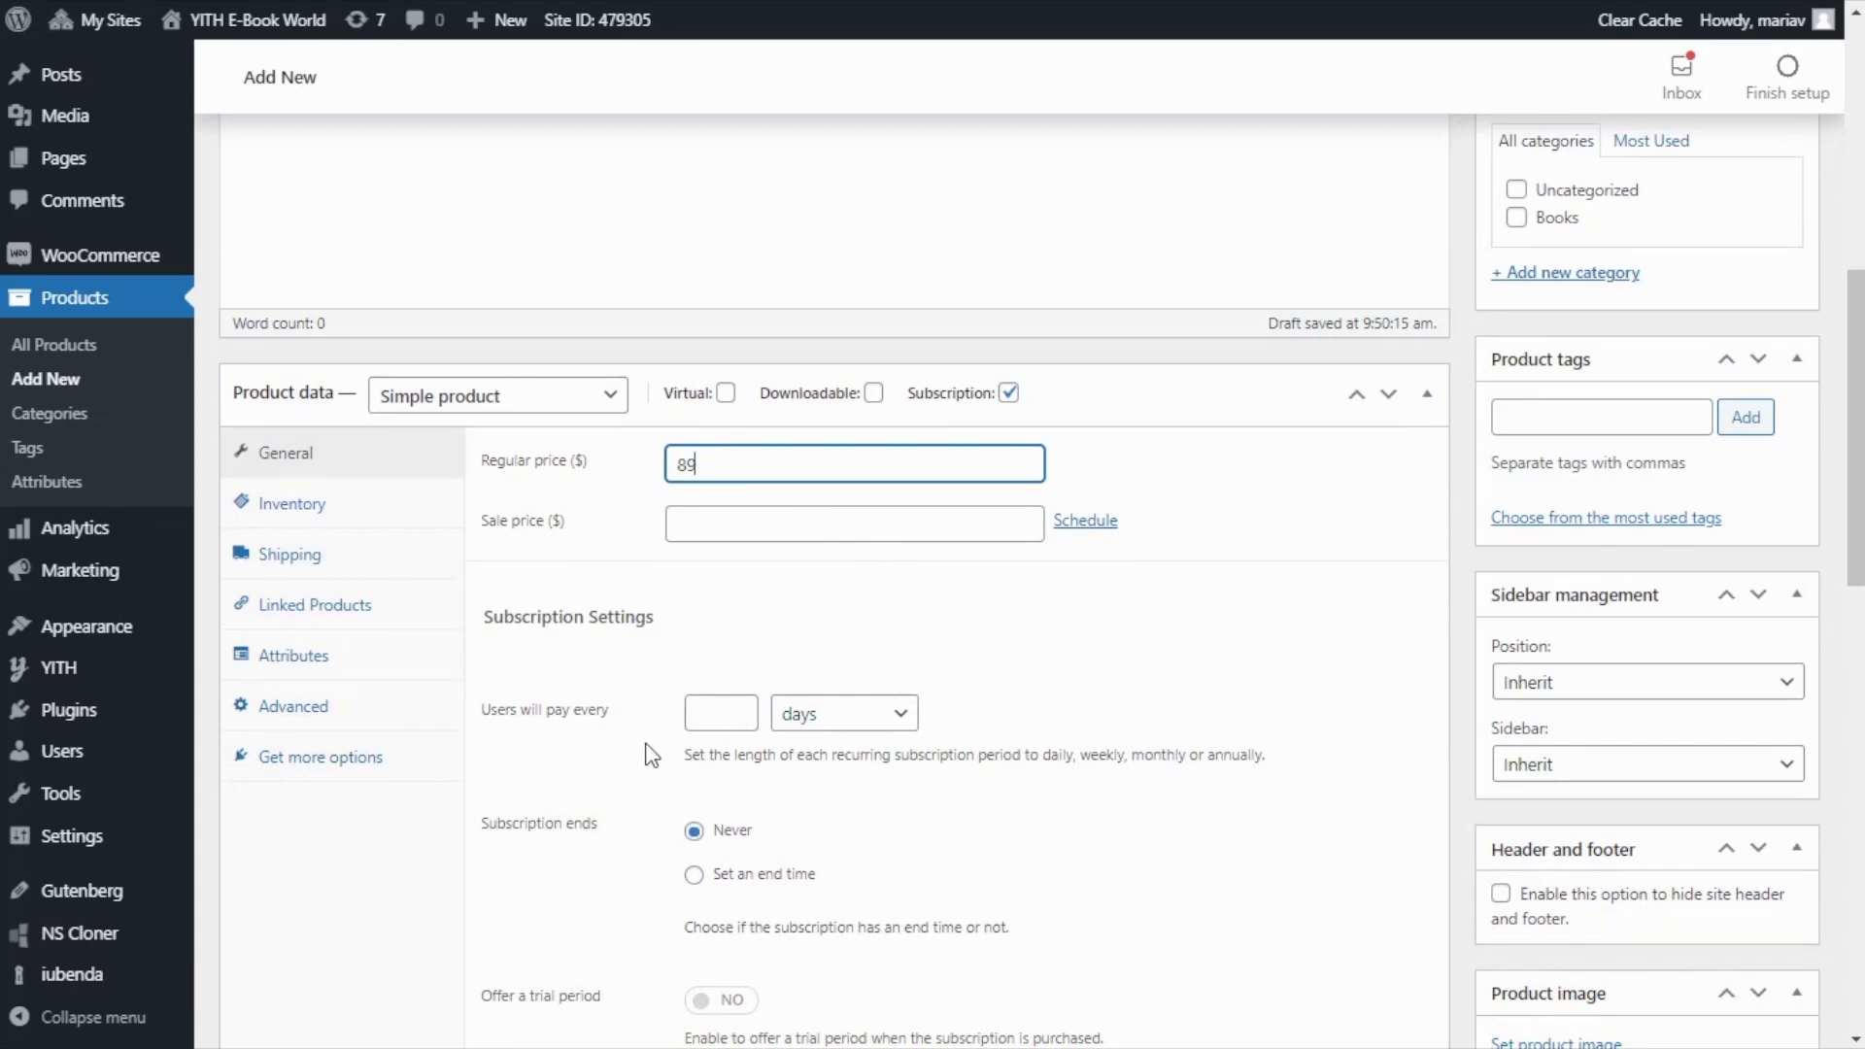
{"action": "left_click", "coordinate": [702, 714]}
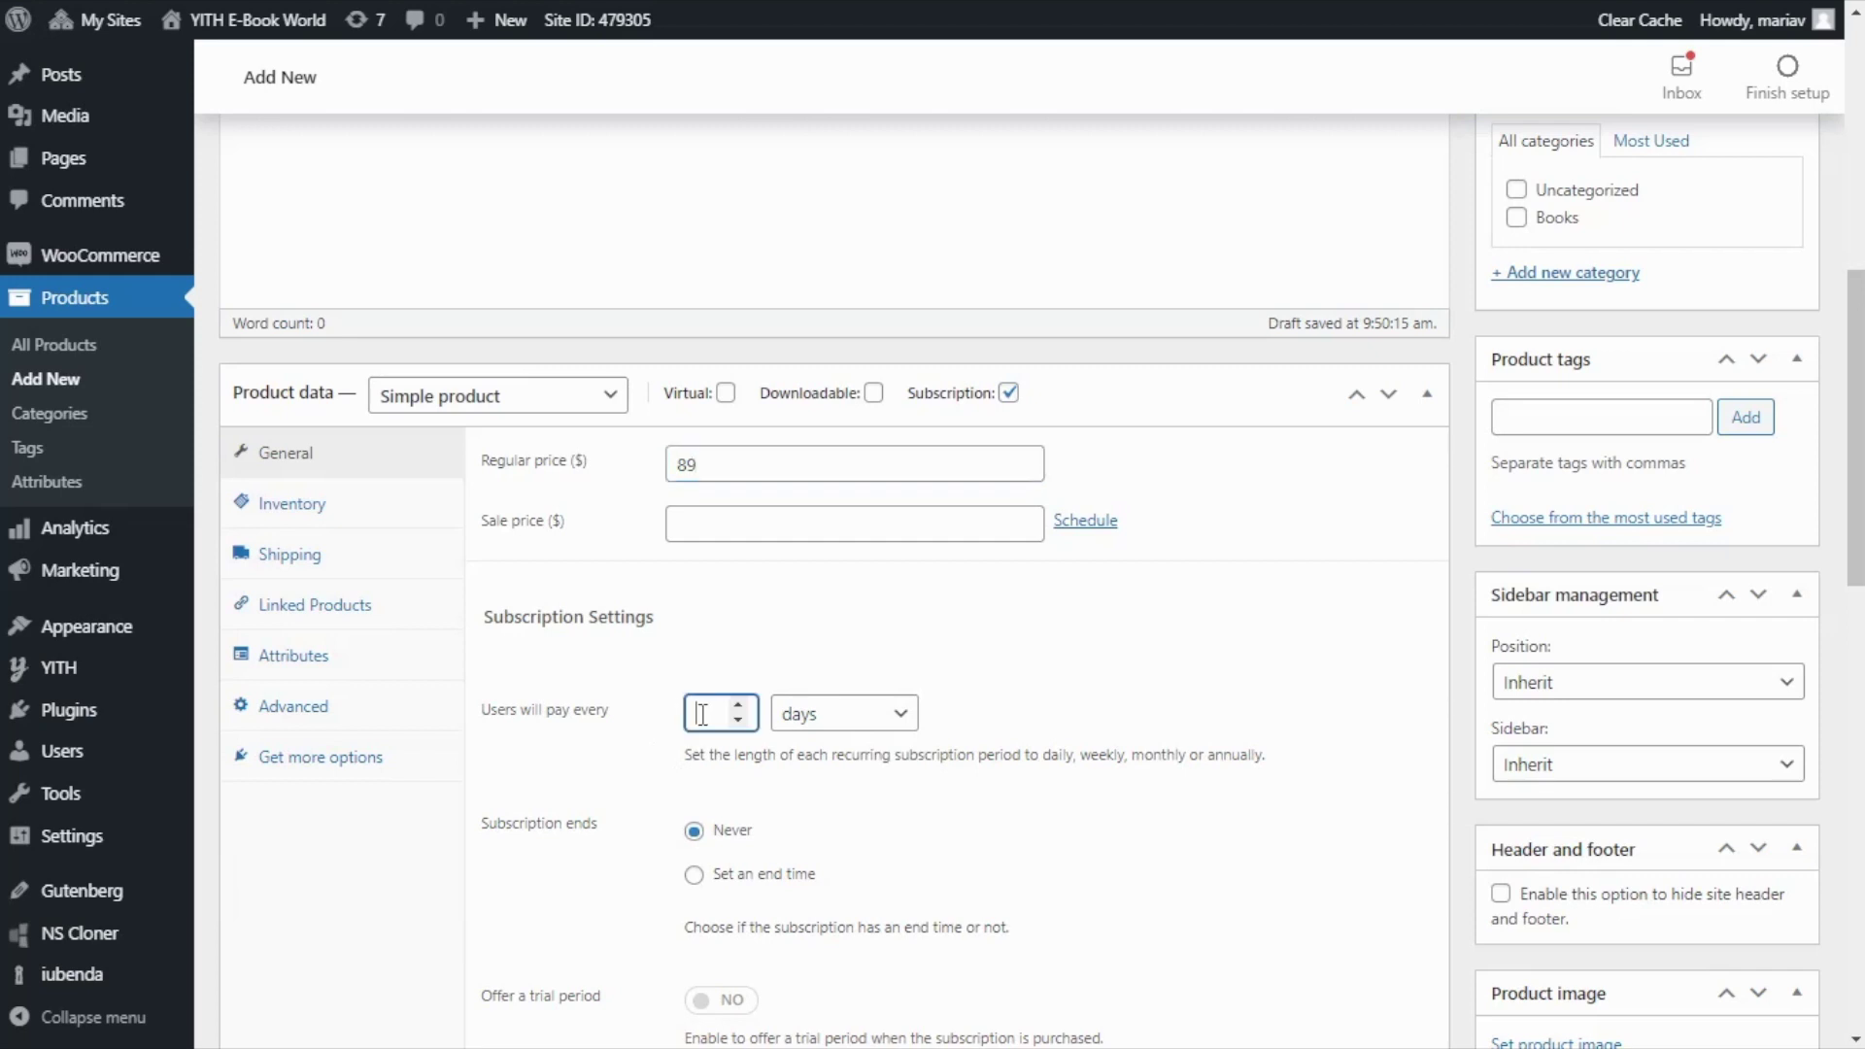
{"action": "type", "text": "1"}
{"action": "left_click", "coordinate": [881, 723]}
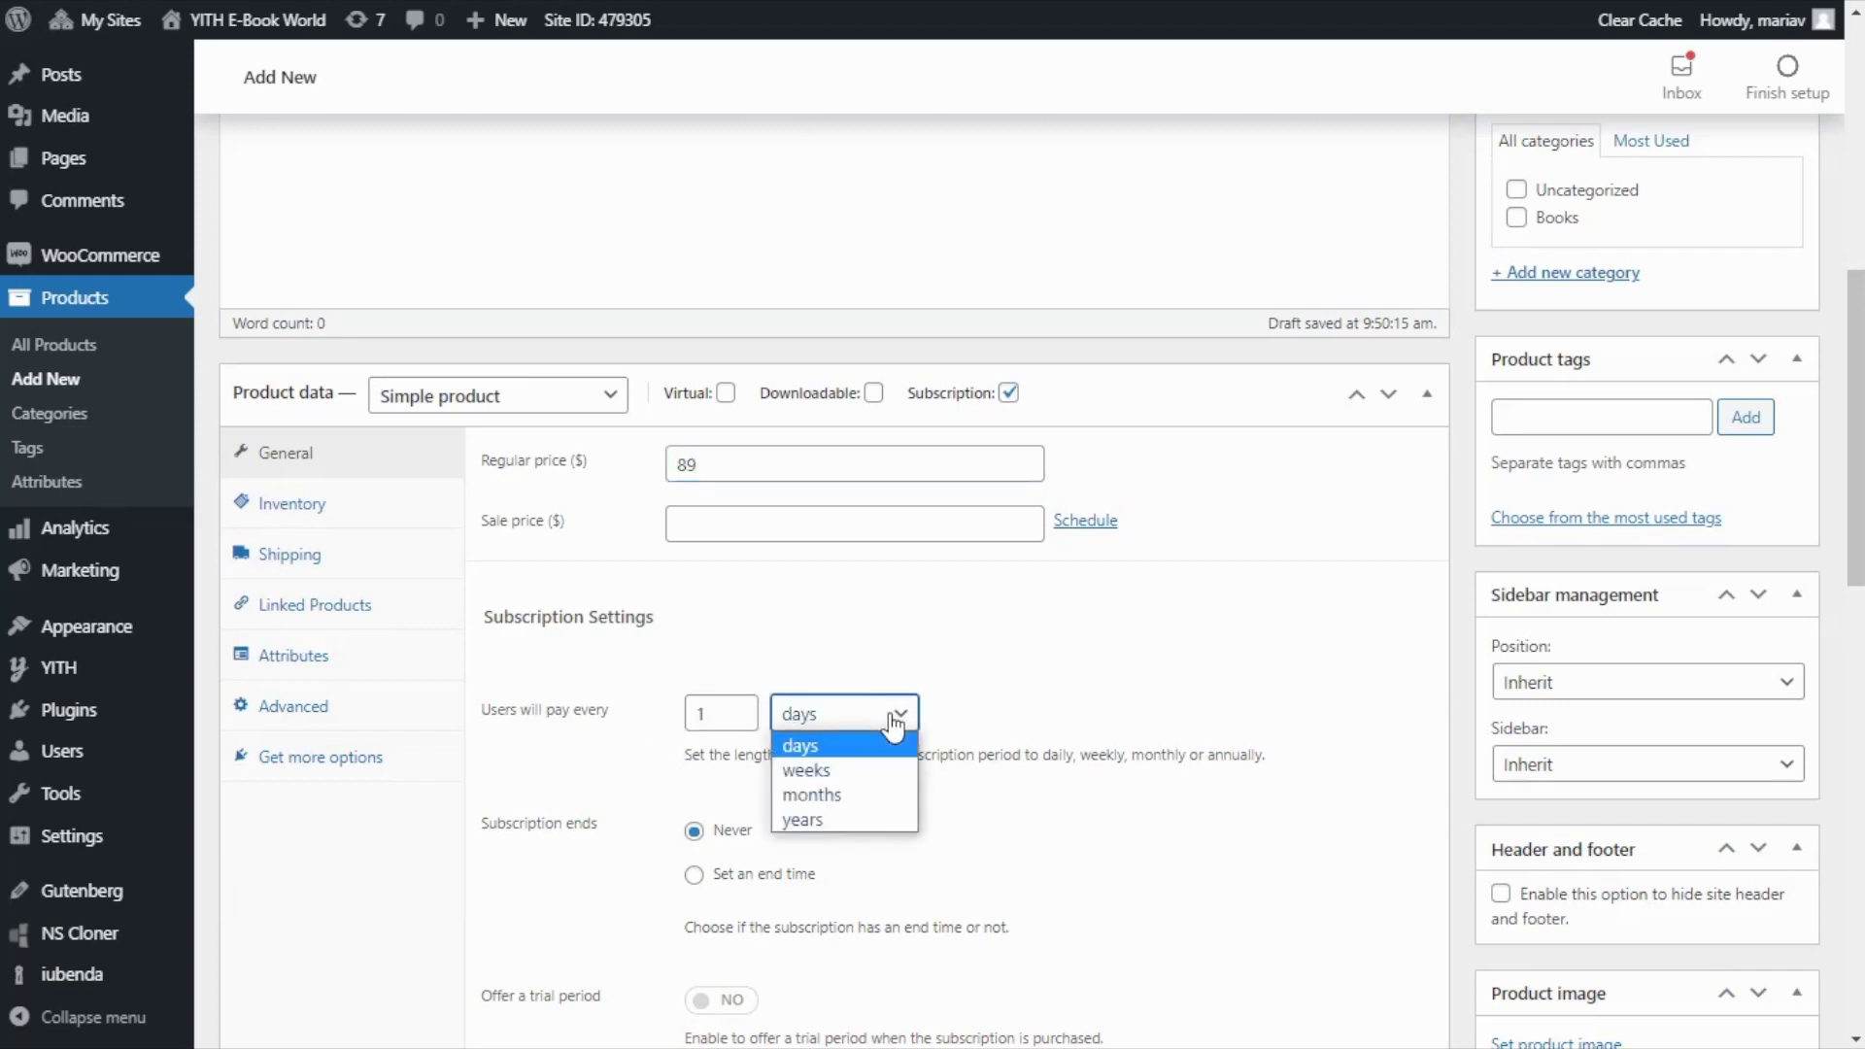
{"action": "left_click", "coordinate": [882, 818]}
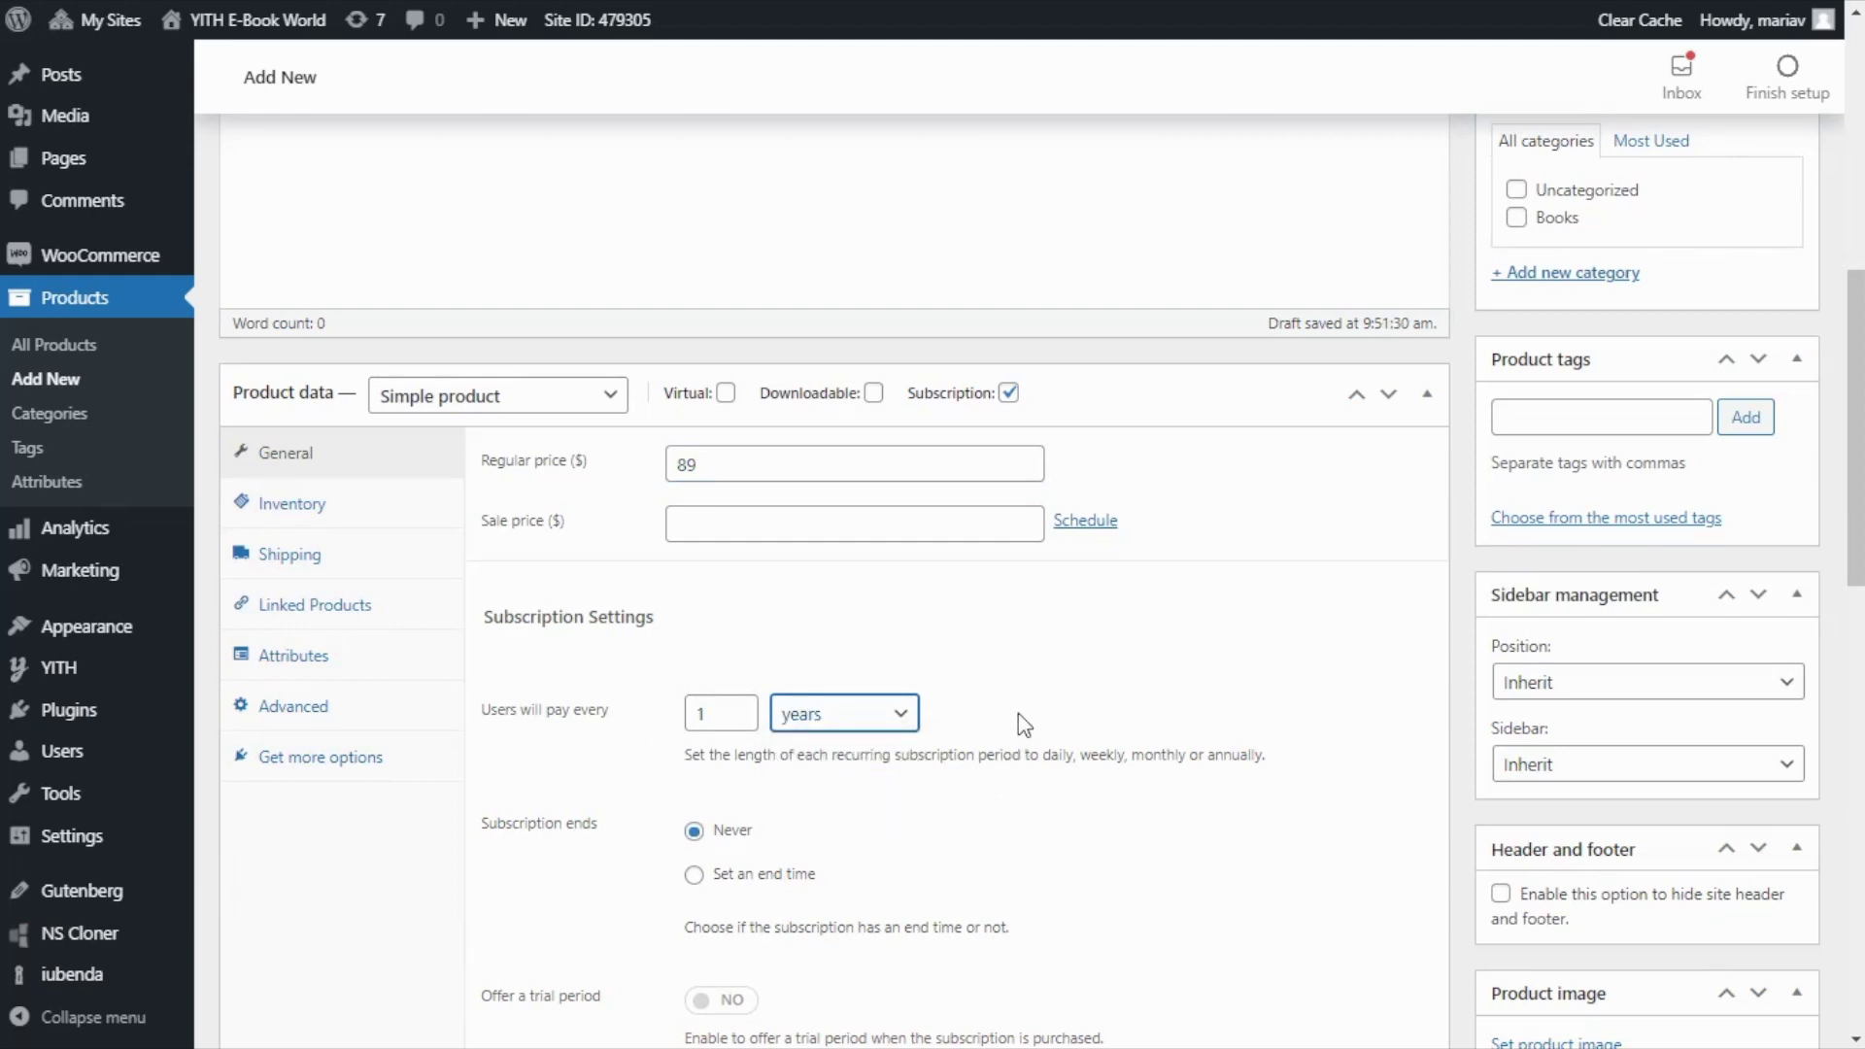
{"action": "scroll", "coordinate": [1140, 732], "scroll_direction": "down", "scroll_amount": 4}
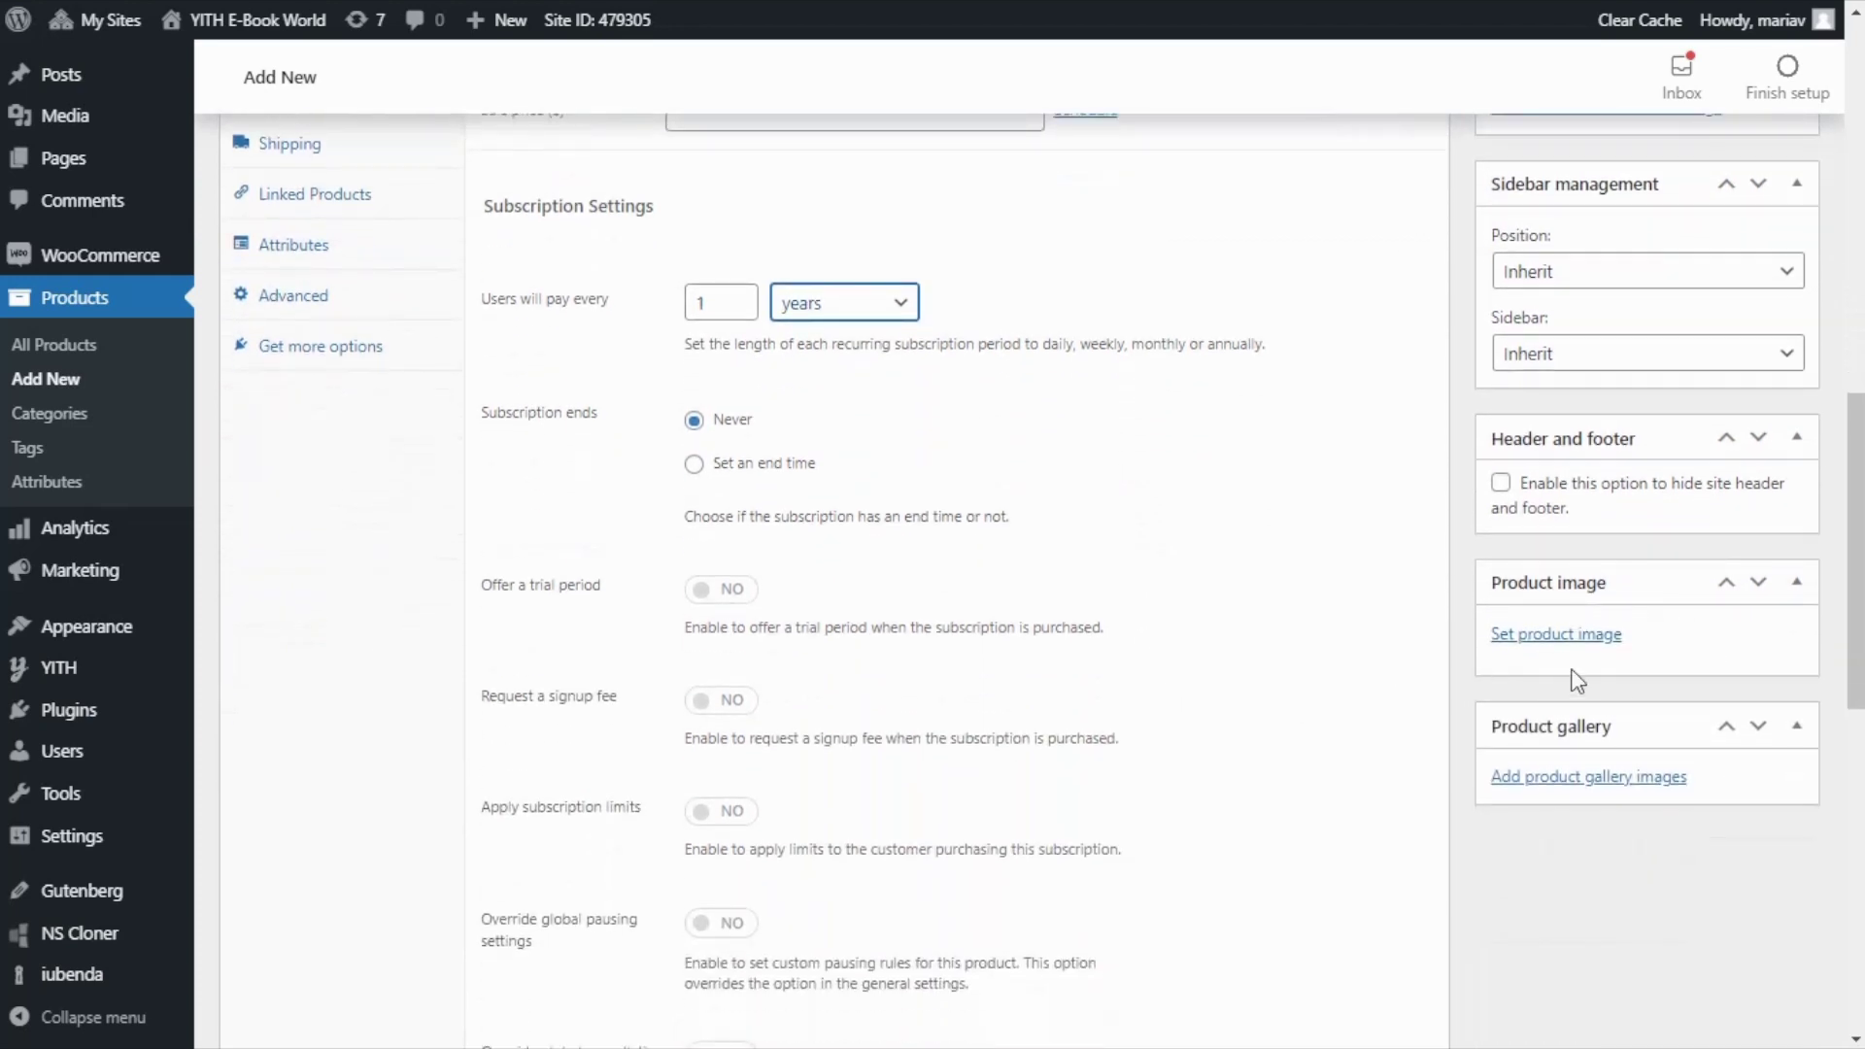
Set the product image to the e-reader photo signup-product-600x645-1.jpg from the Media Library.
{"action": "left_click", "coordinate": [1572, 636]}
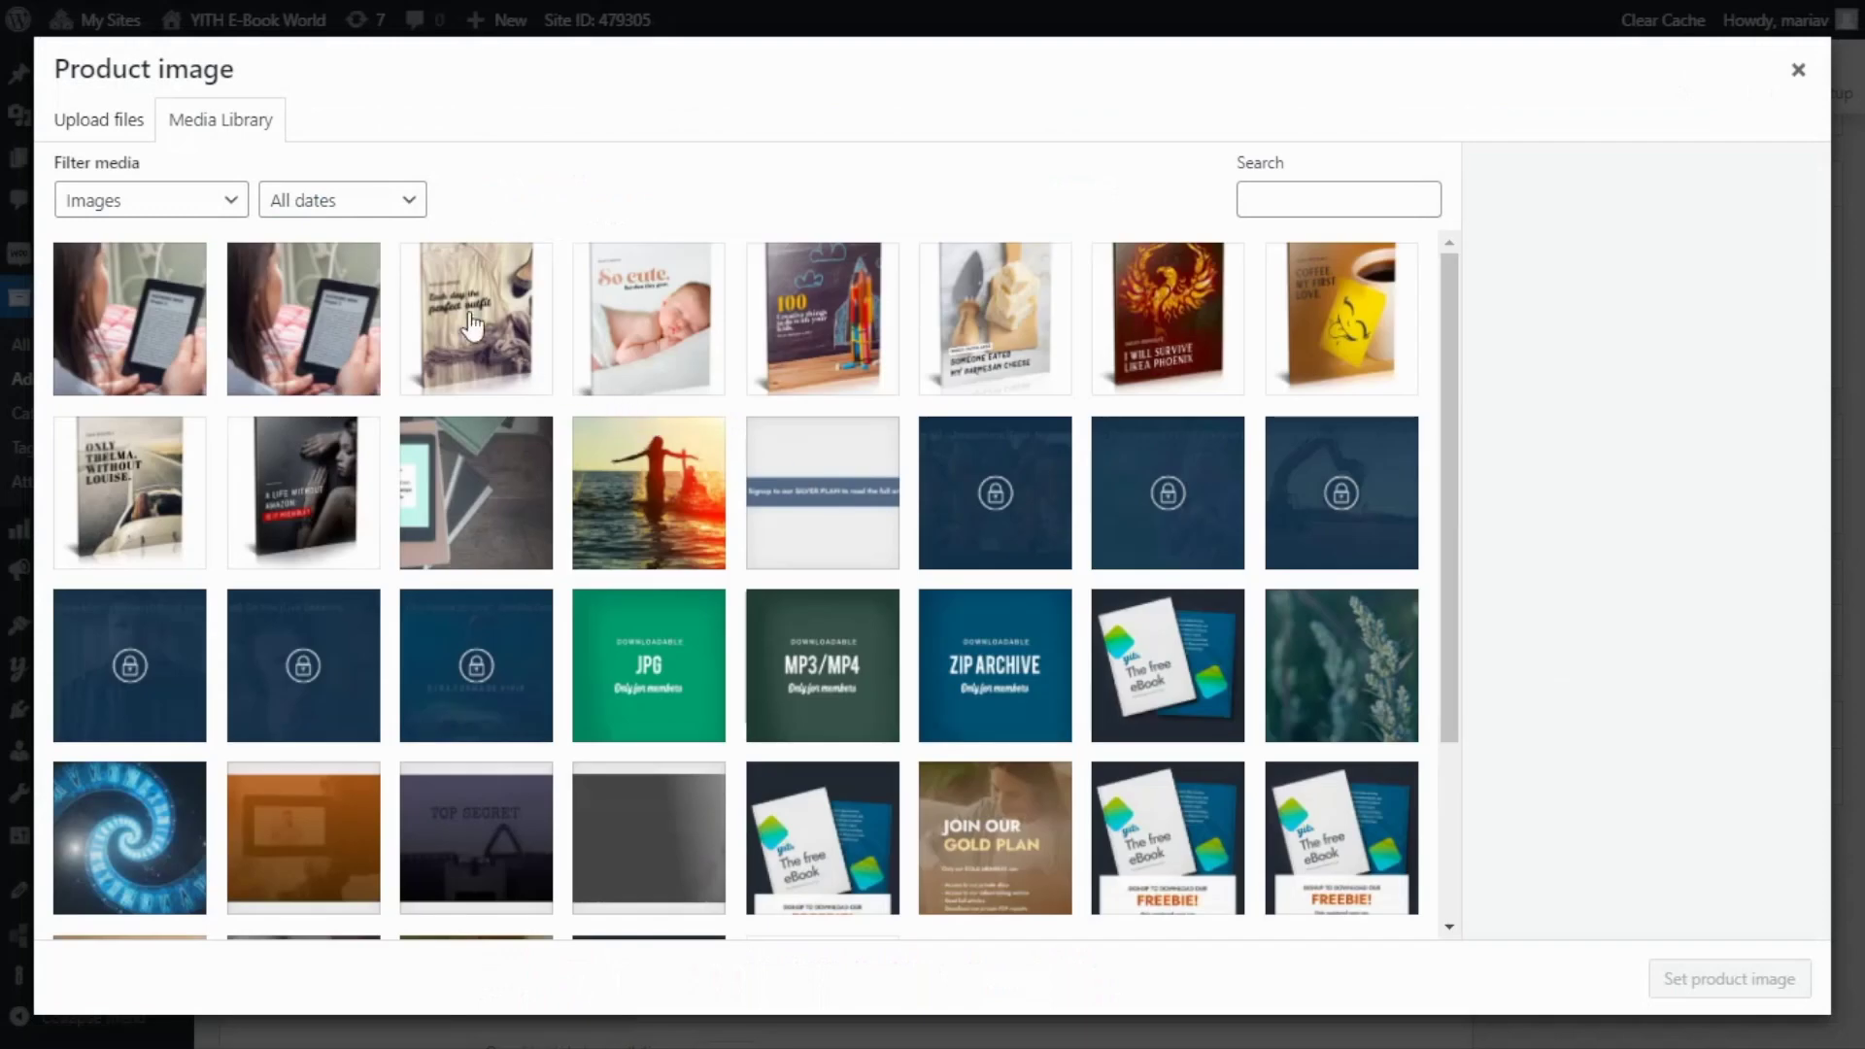
{"action": "left_click", "coordinate": [159, 327]}
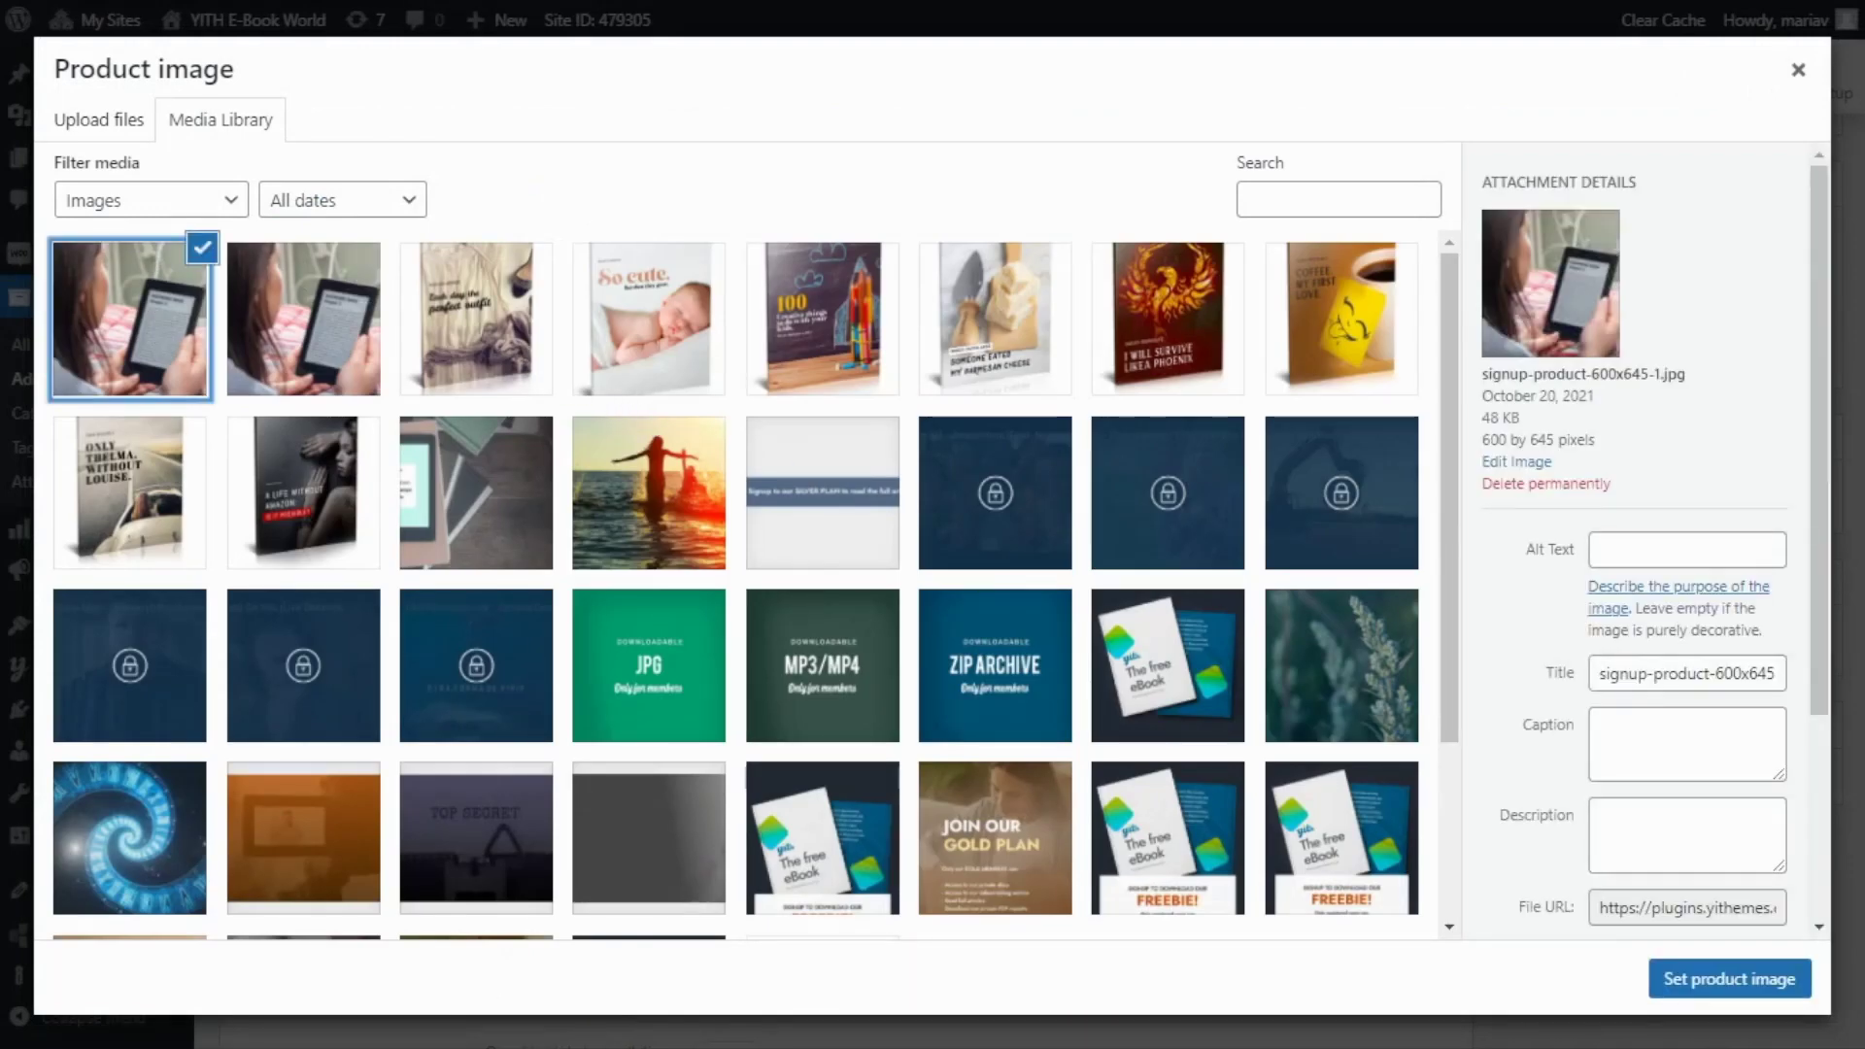
{"action": "left_click", "coordinate": [1757, 993]}
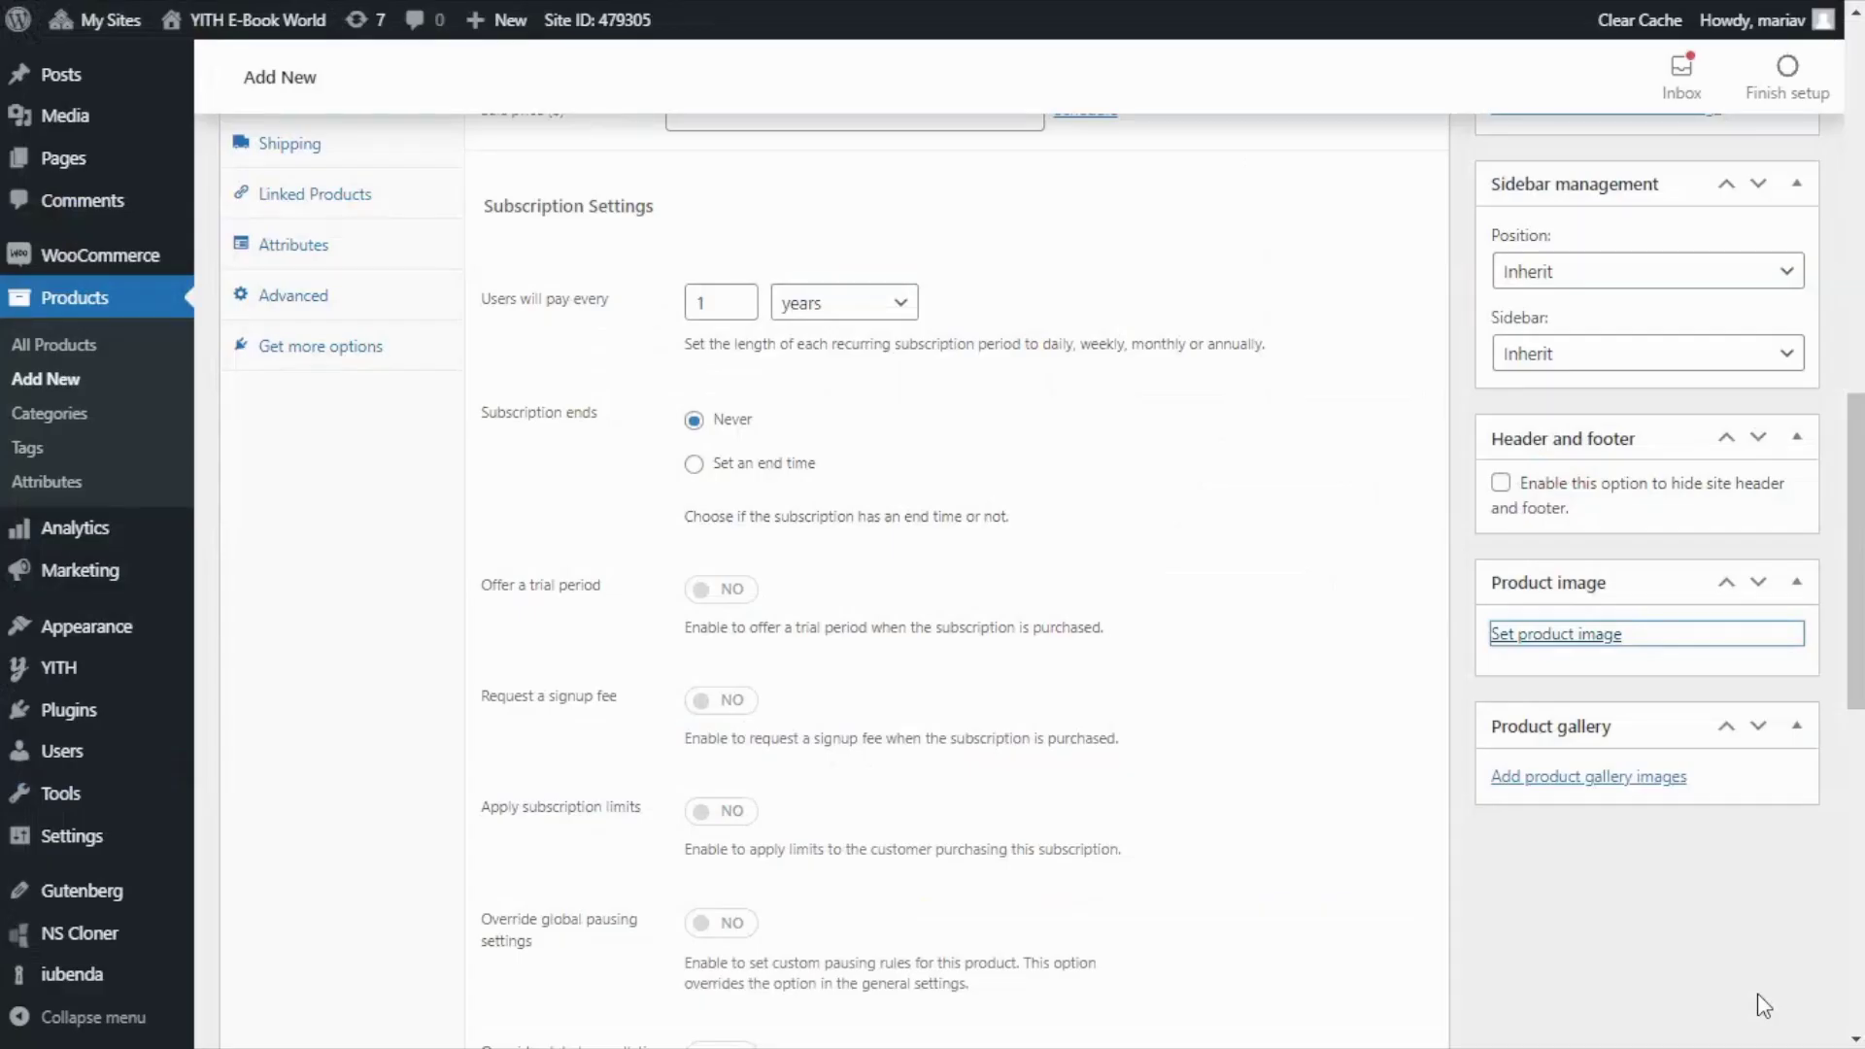
{"action": "scroll", "coordinate": [1763, 1005], "scroll_direction": "down", "scroll_amount": 8}
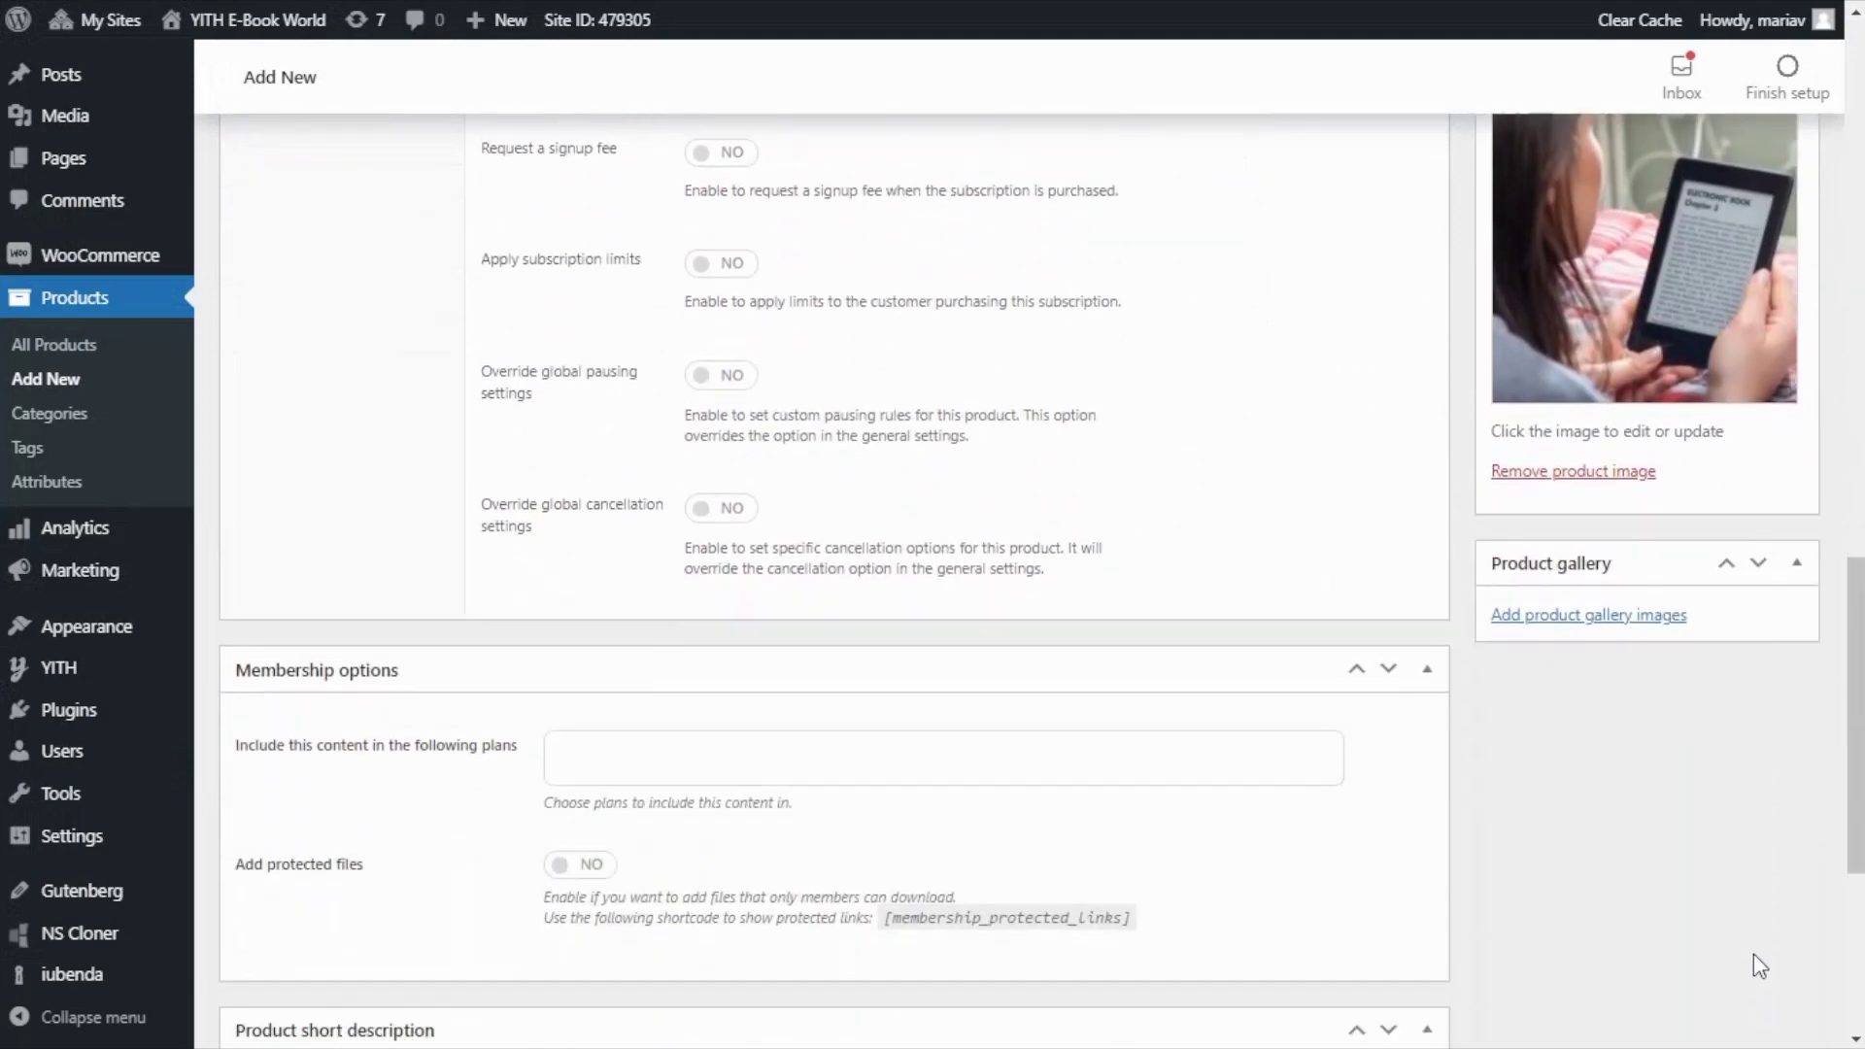
{"action": "scroll", "coordinate": [1751, 937], "scroll_direction": "down", "scroll_amount": 3}
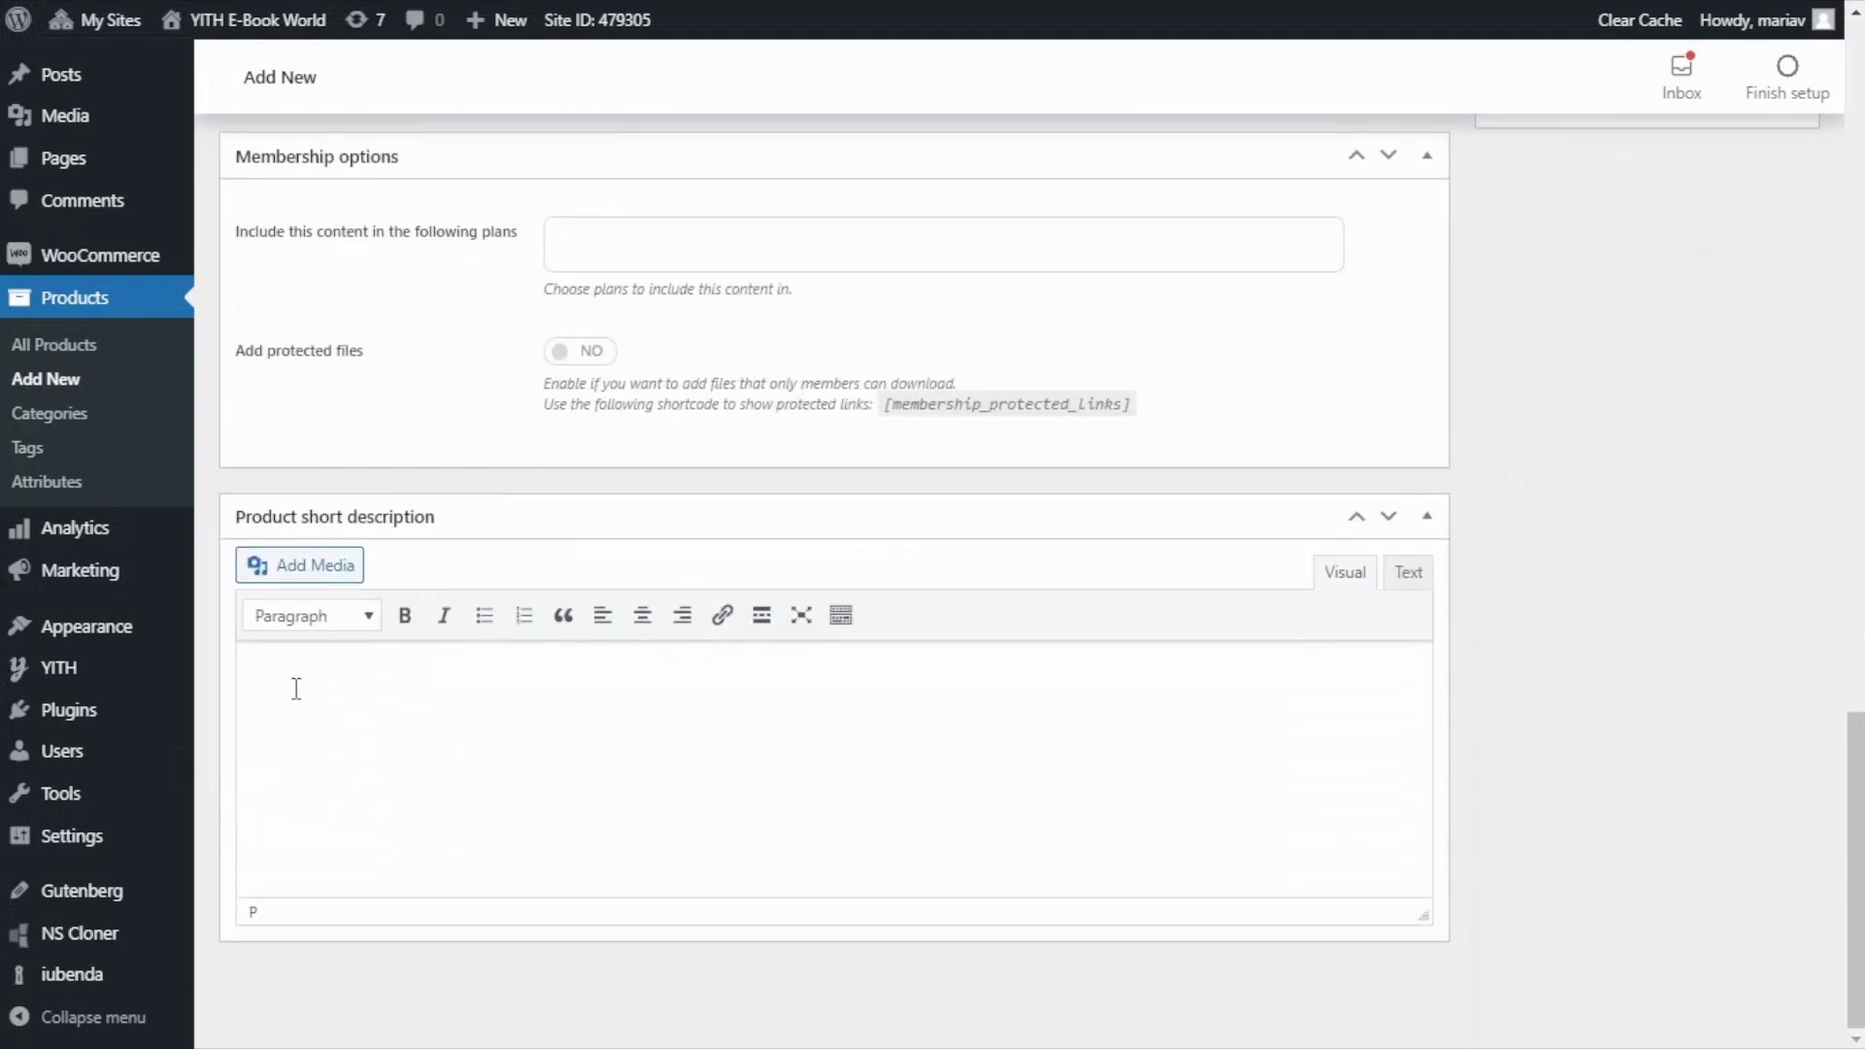
Paste the club invitation with its bulleted e-book benefits into the product short description.
{"action": "type", "text": "Join our wonderful club and get unlimited access to 60+ new e-books each month. Members of our club do not see price and add to cart button and they can download each book for free. Signup now and: Download all the e-books of our catalog; Get access to all new e-books for one year"}
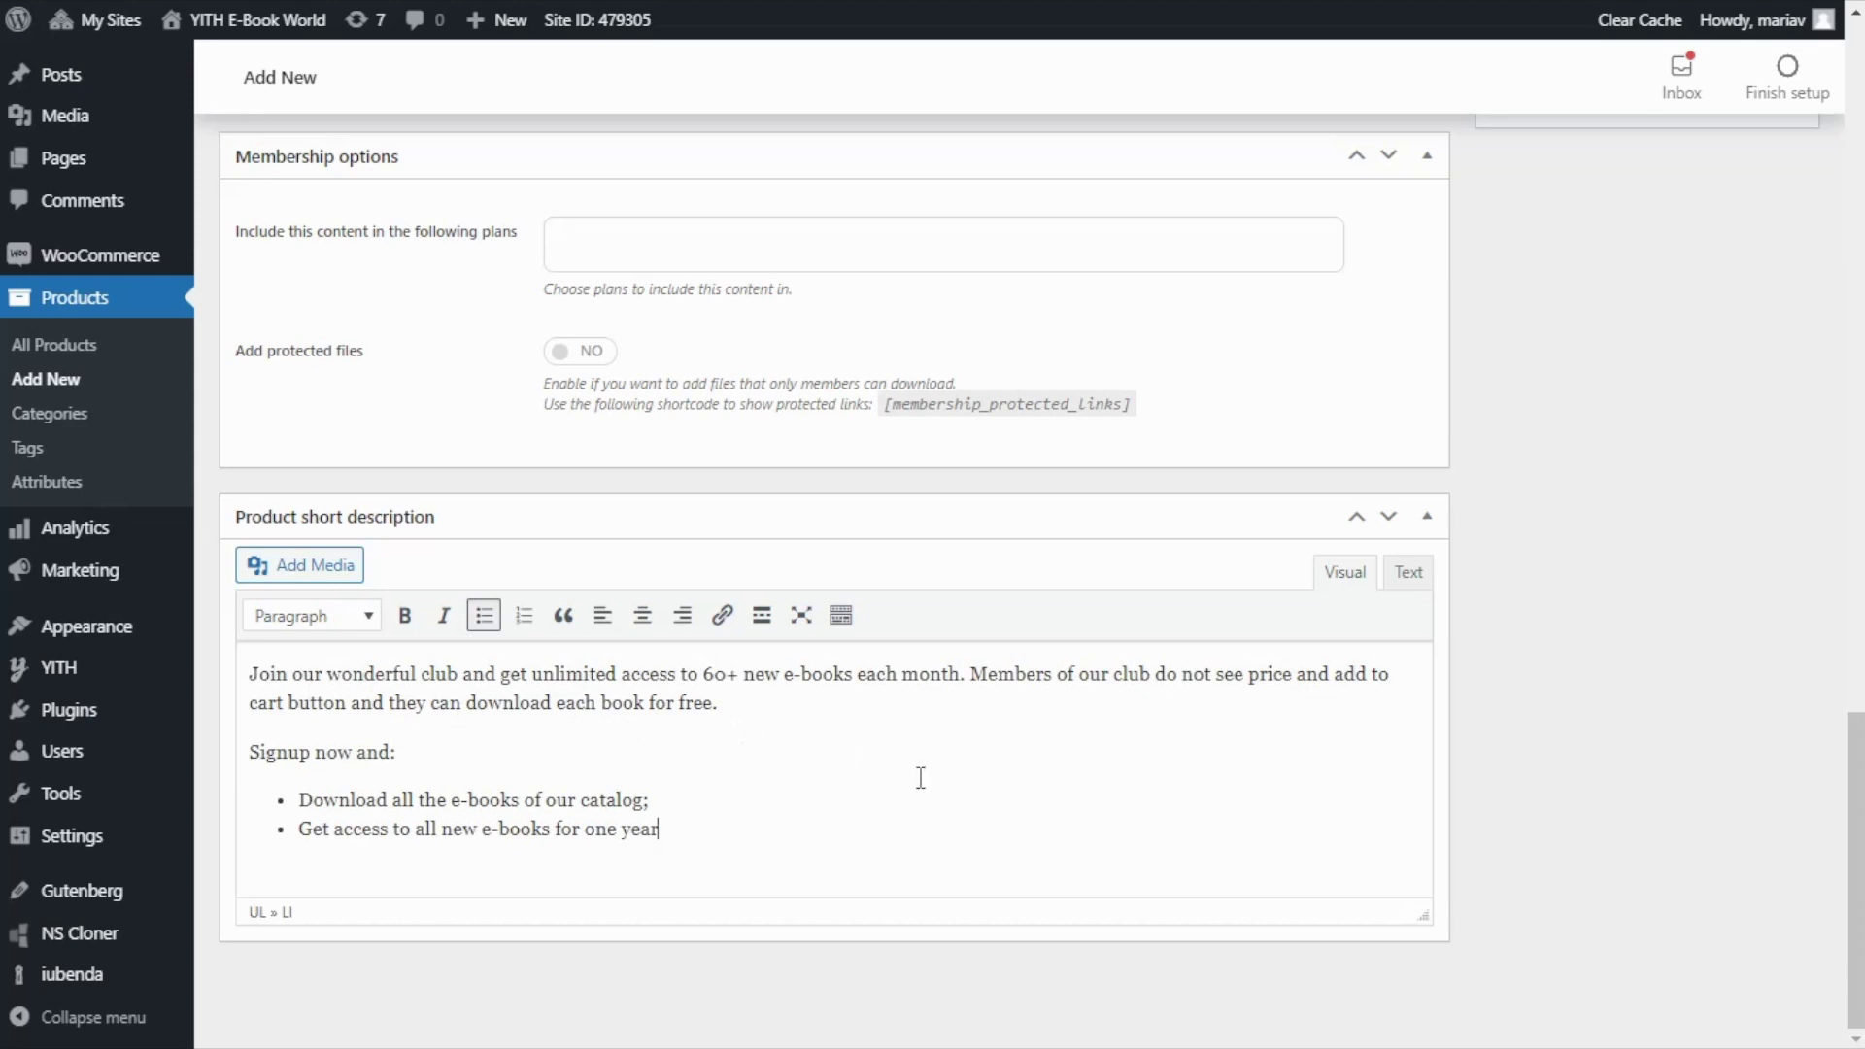
{"action": "scroll", "coordinate": [1369, 808], "scroll_direction": "up", "scroll_amount": 2}
{"action": "scroll", "coordinate": [1373, 810], "scroll_direction": "up", "scroll_amount": 8}
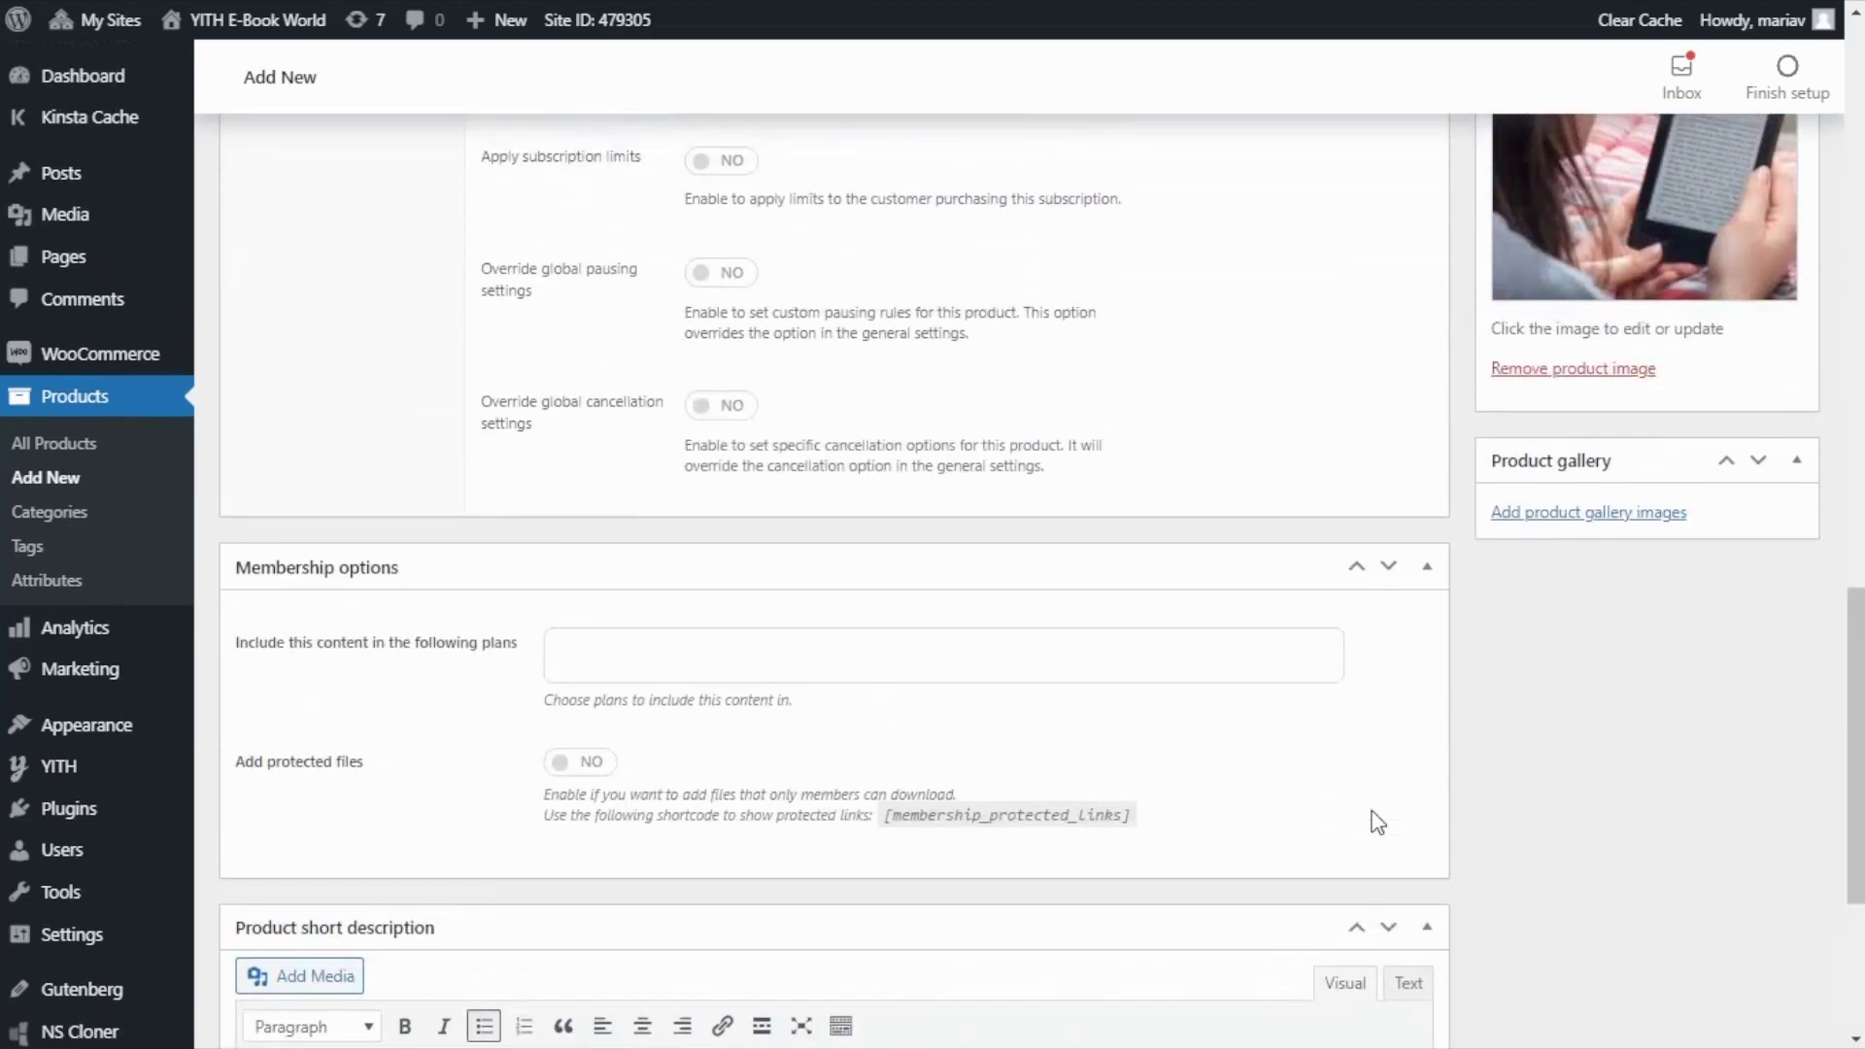
Publish the E-Book Club Subscription product from the Publish box.
{"action": "scroll", "coordinate": [1377, 821], "scroll_direction": "up", "scroll_amount": 9}
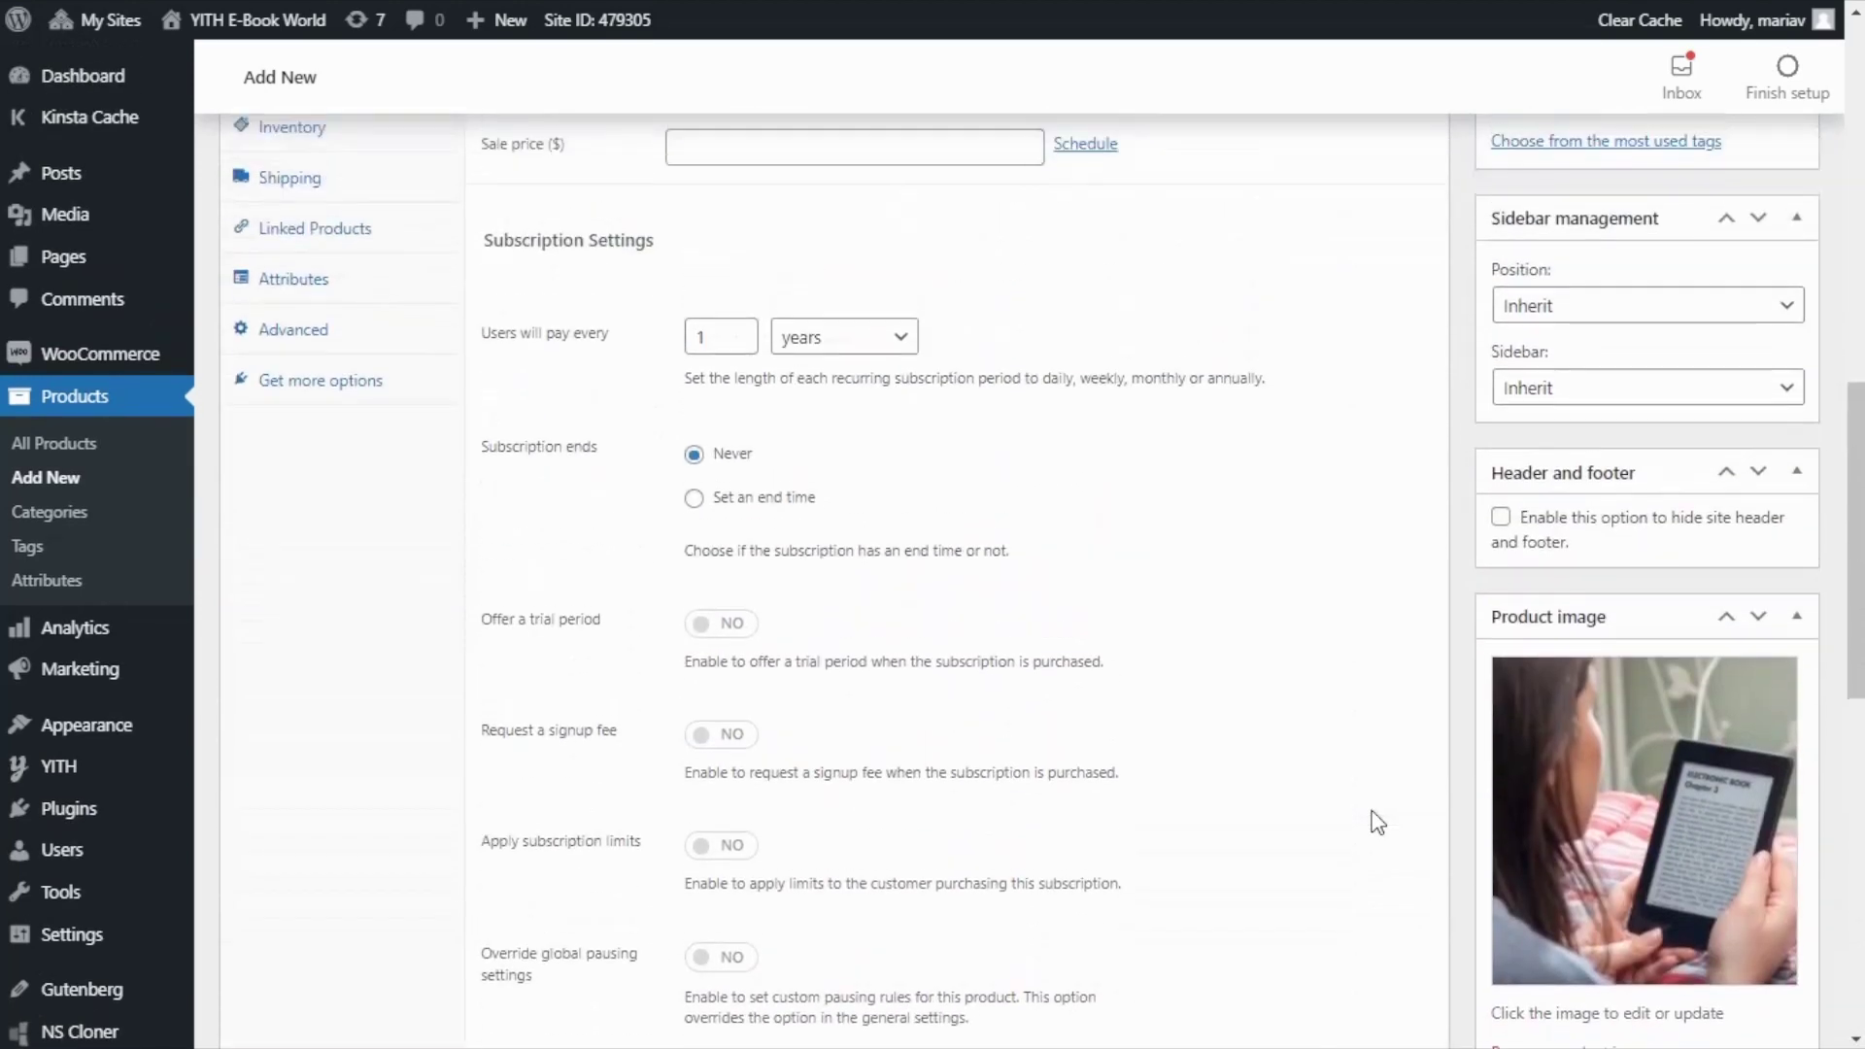
{"action": "scroll", "coordinate": [1379, 816], "scroll_direction": "up", "scroll_amount": 3}
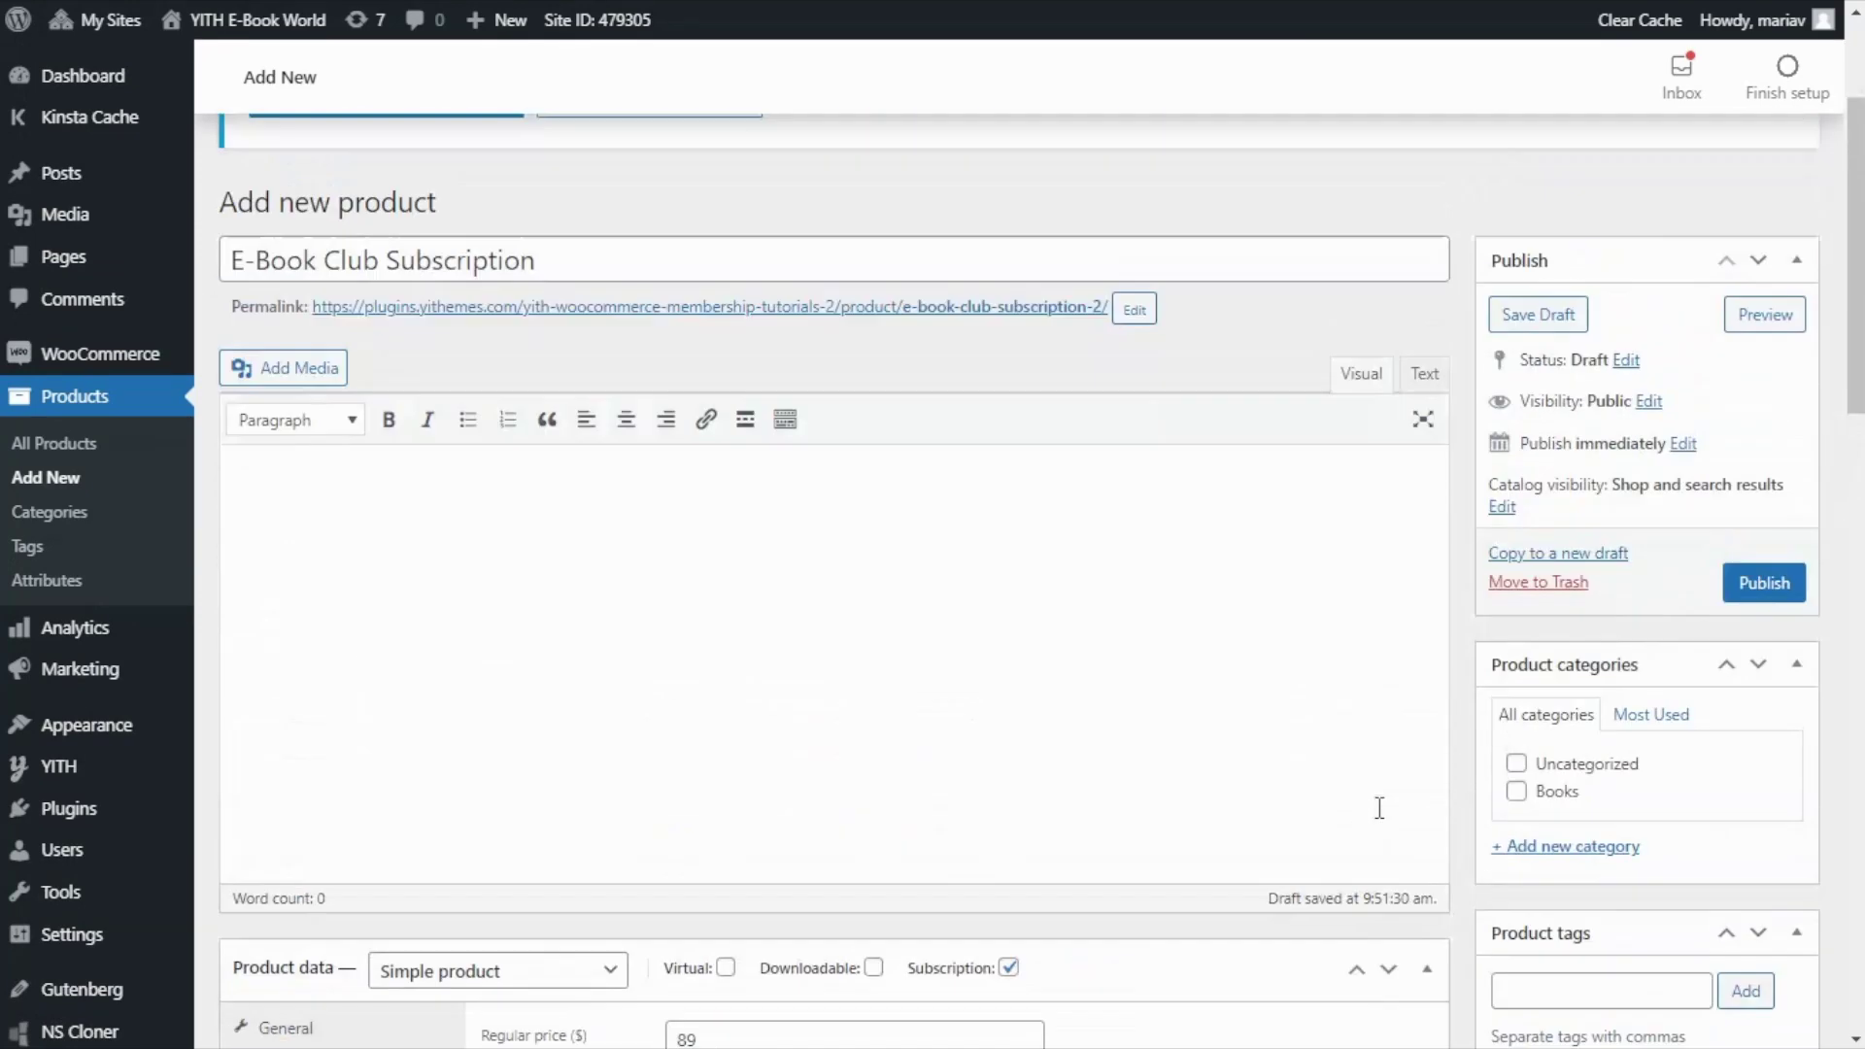
{"action": "left_click", "coordinate": [1764, 592]}
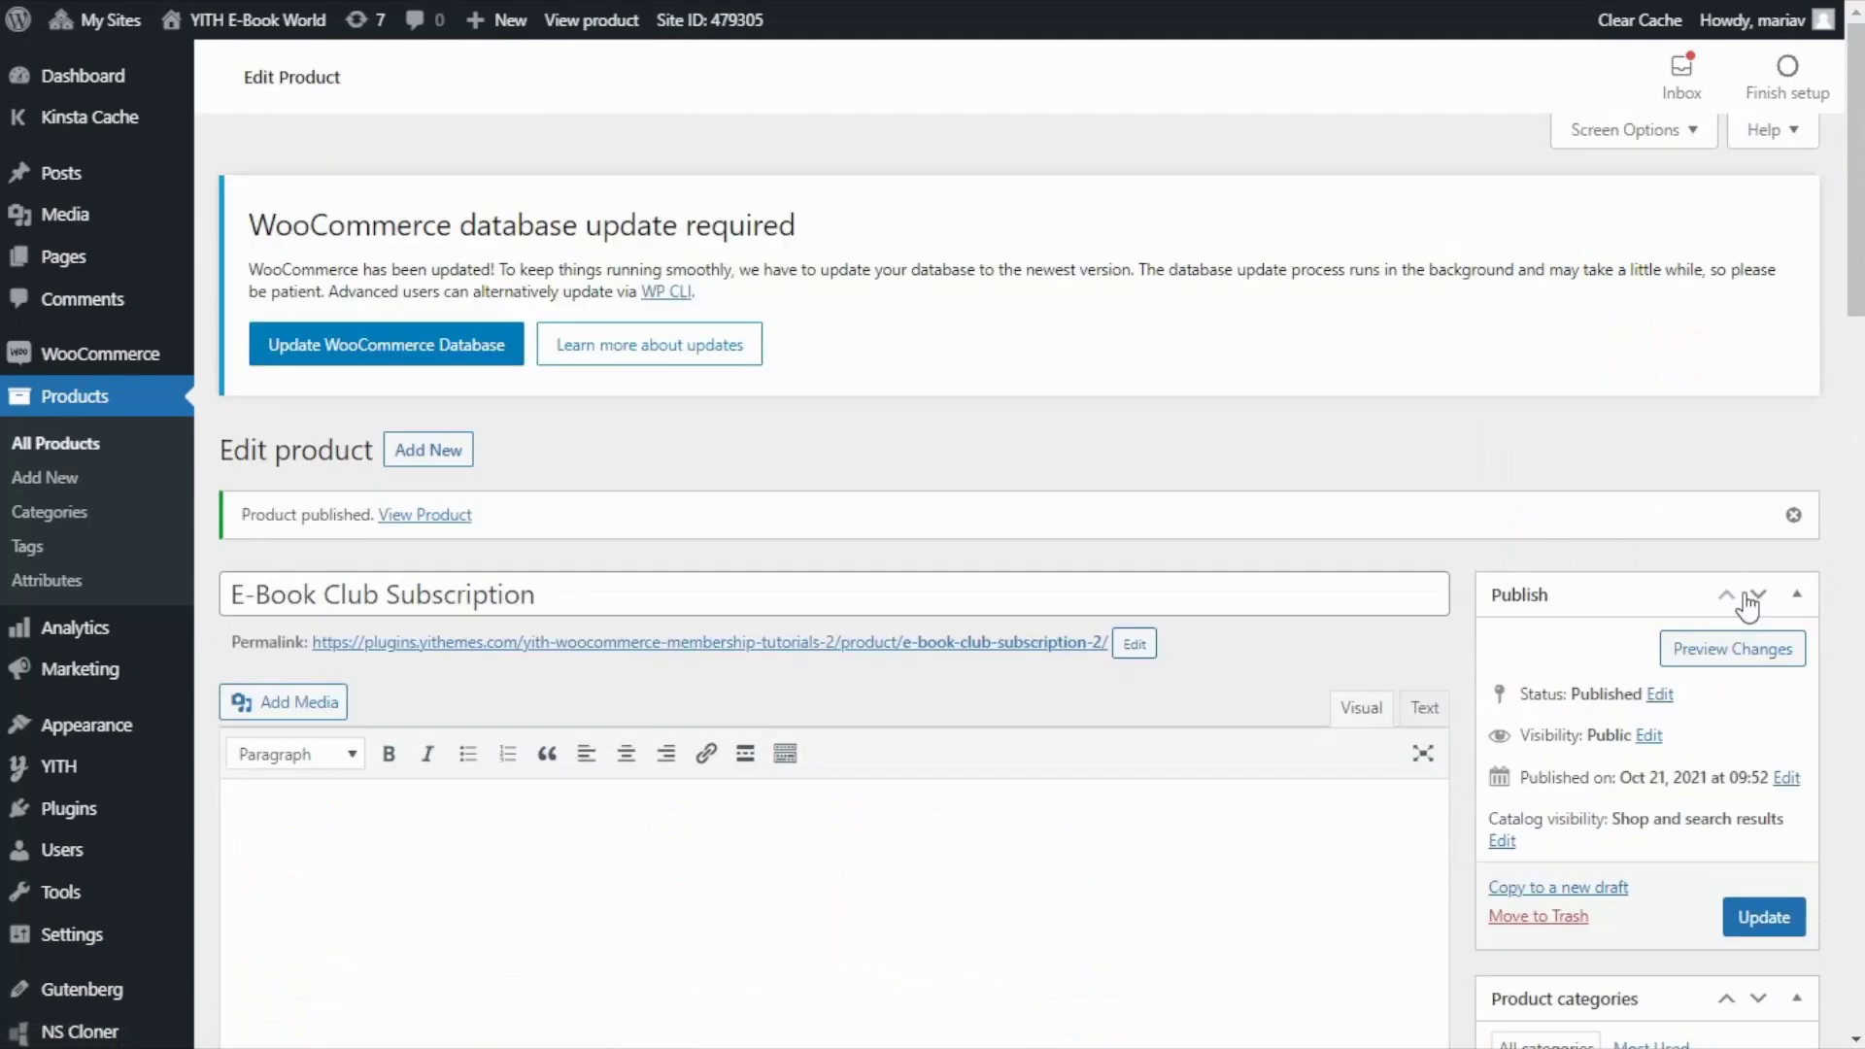
View the published E-Book Club Subscription product page at $89.00 / year.
{"action": "left_click", "coordinate": [679, 653]}
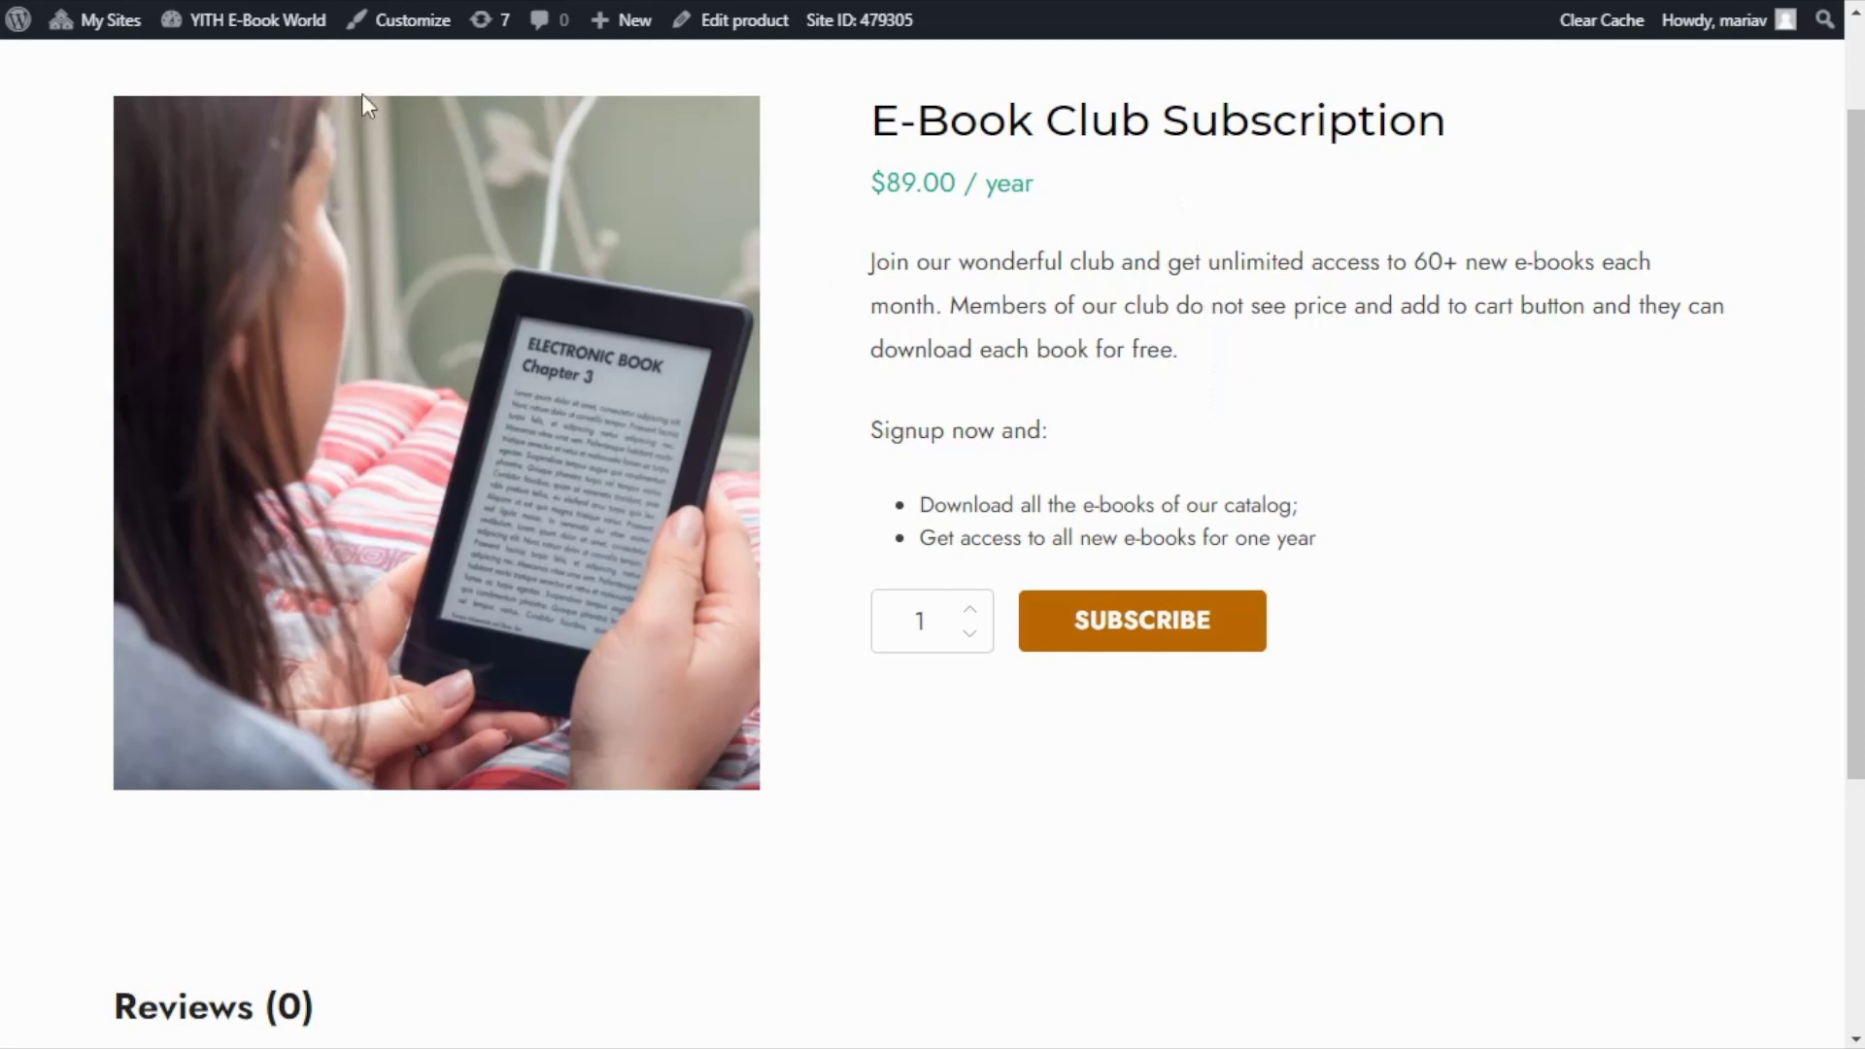
Start a new plan from the YITH Membership Plans tab, via the Dashboard.
{"action": "mouse_move", "coordinate": [240, 35]}
{"action": "left_click", "coordinate": [224, 68]}
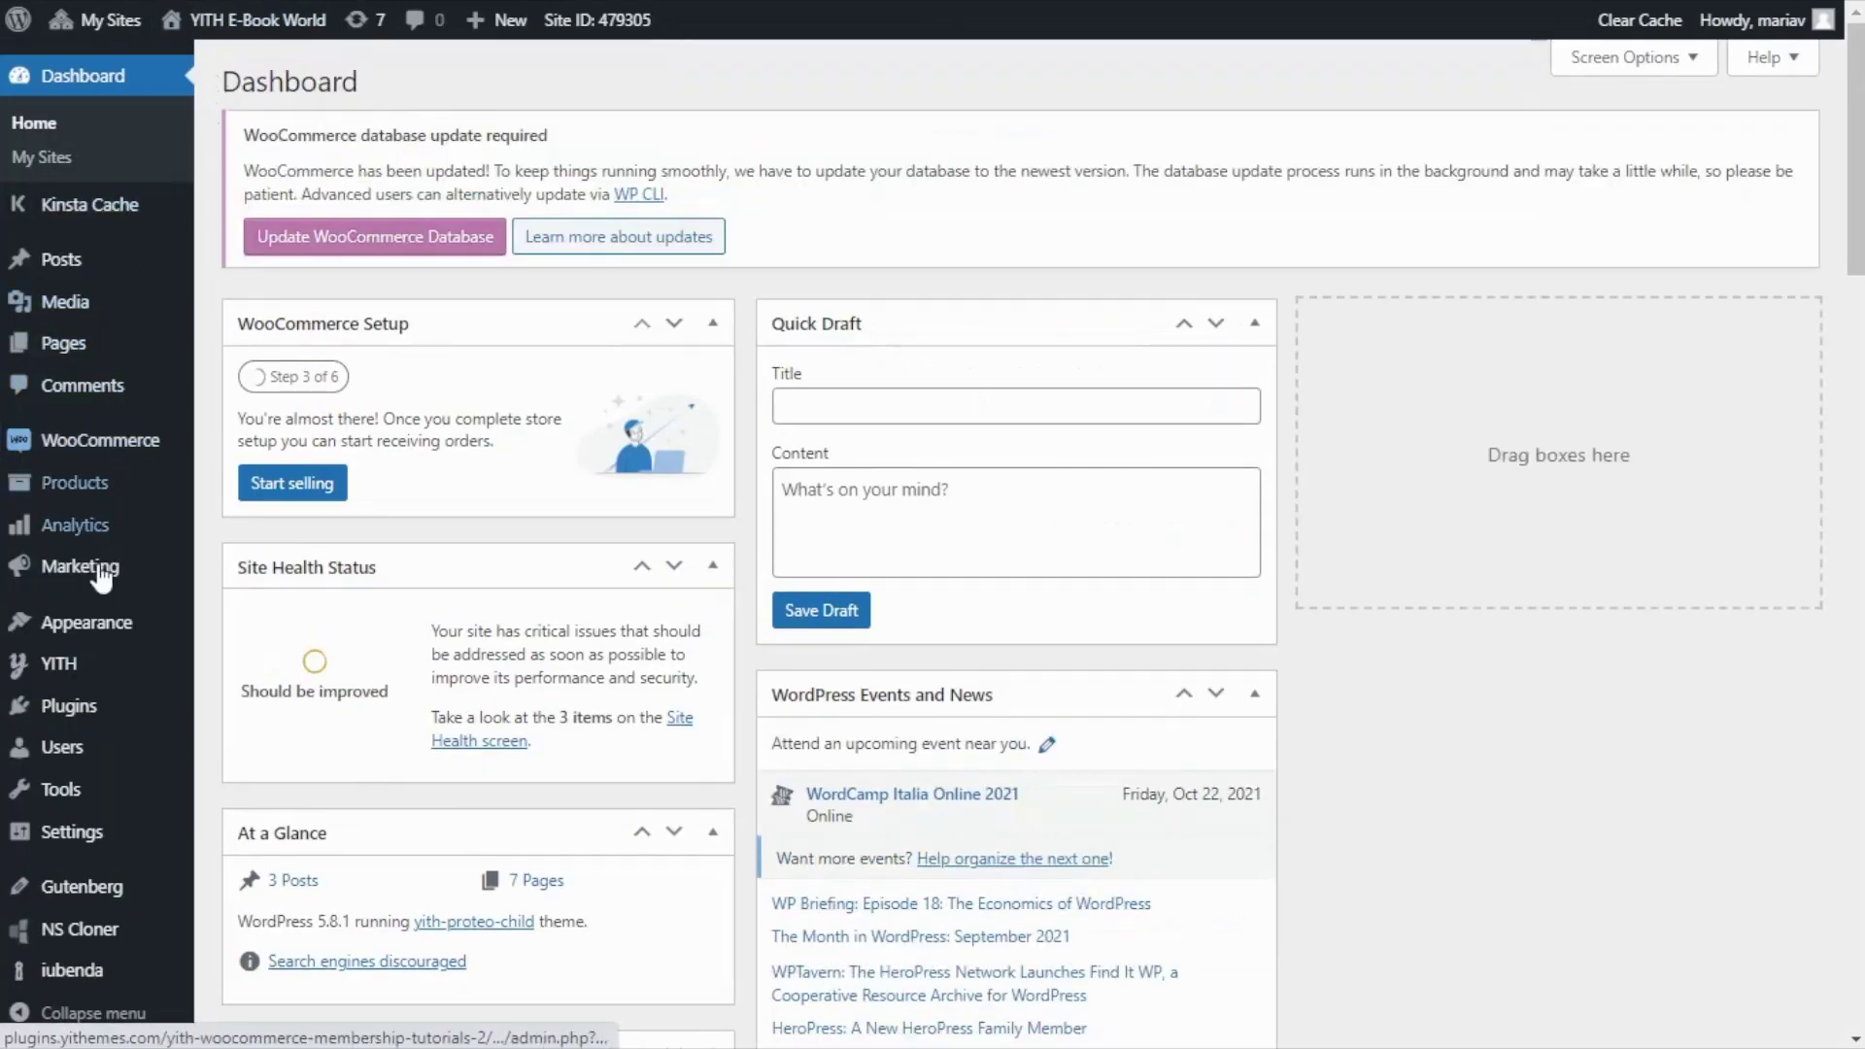
{"action": "mouse_move", "coordinate": [67, 666]}
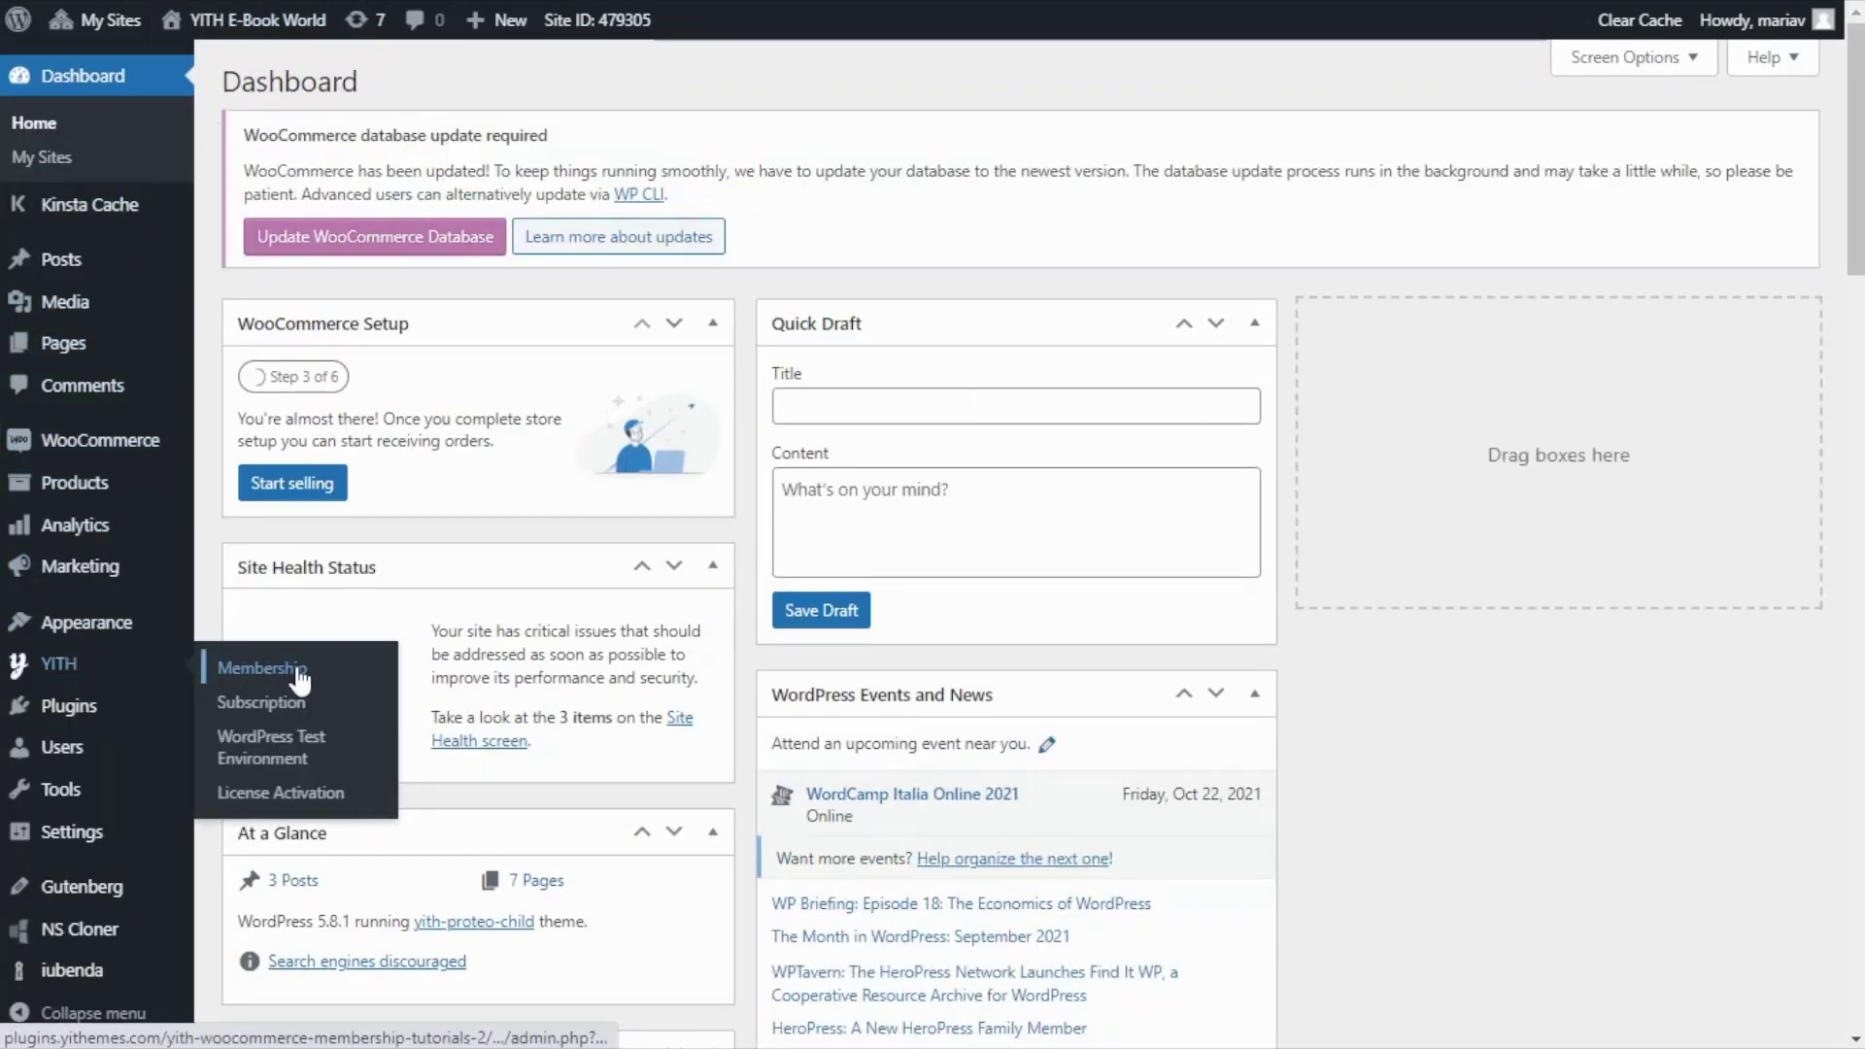
{"action": "left_click", "coordinate": [260, 669]}
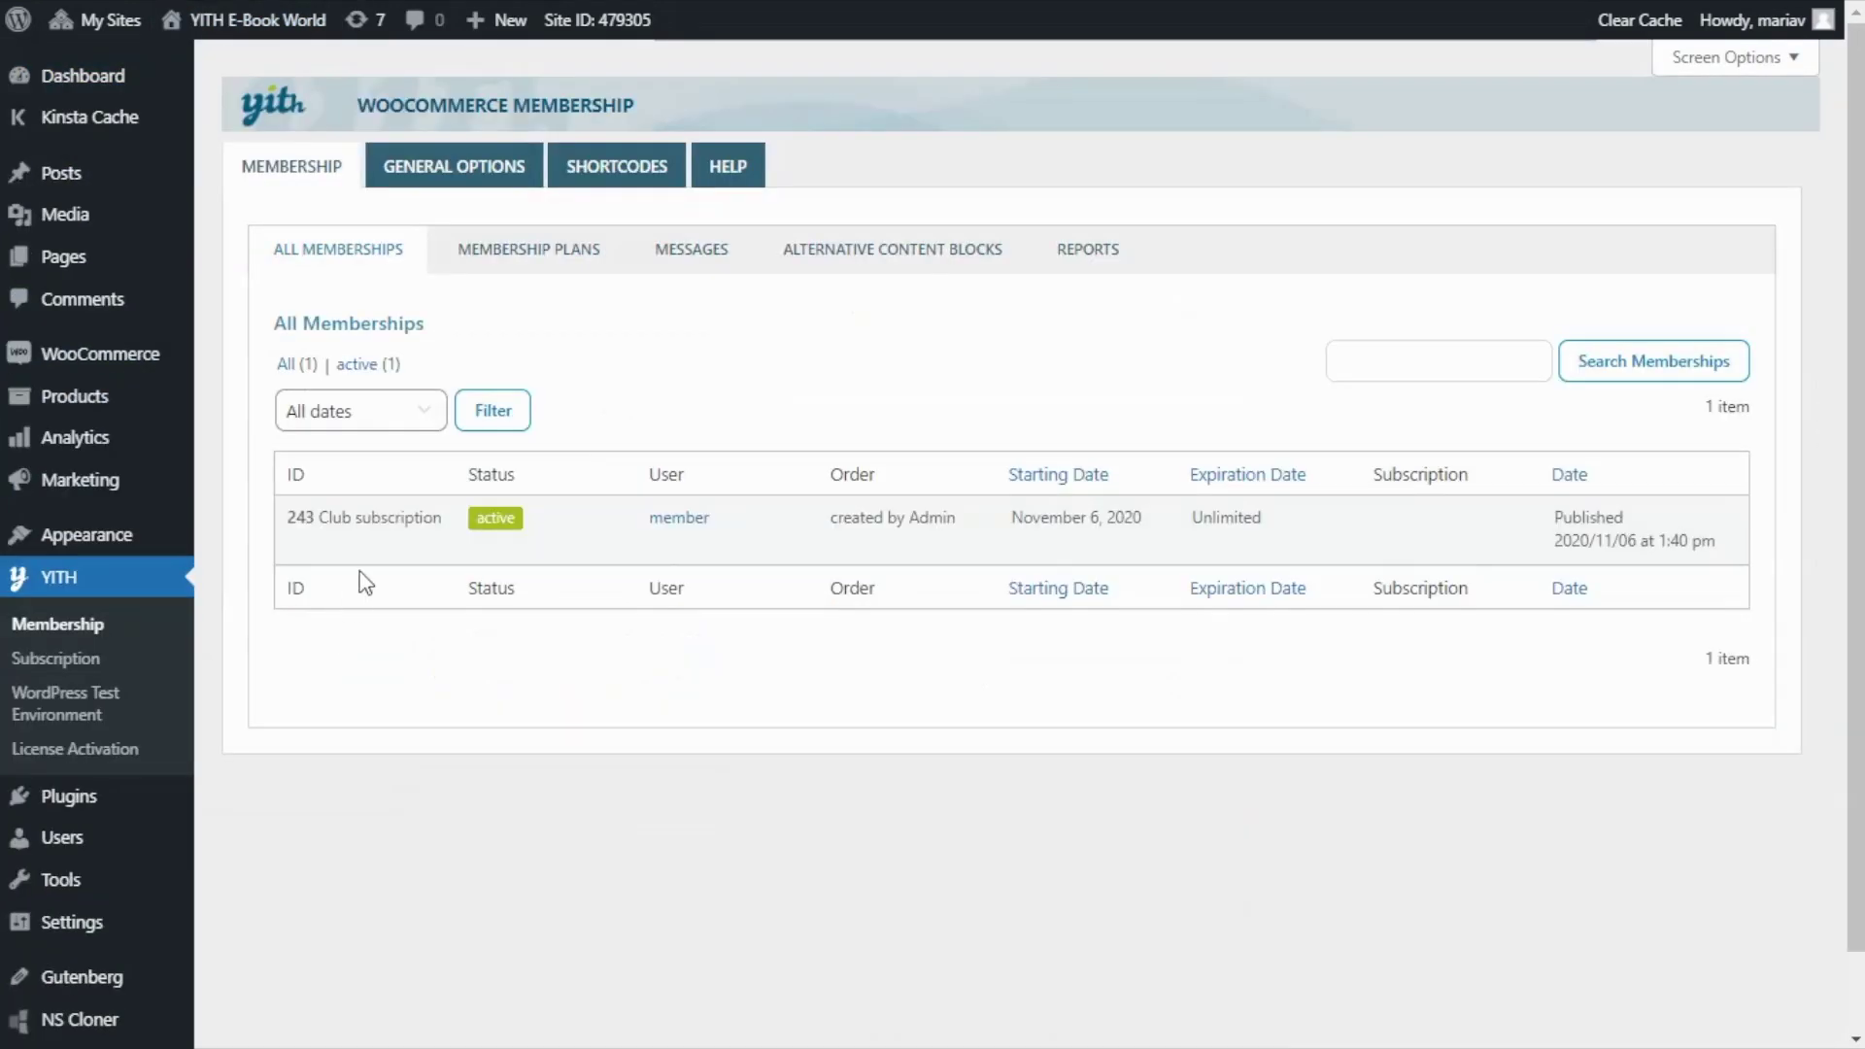
{"action": "left_click", "coordinate": [524, 256]}
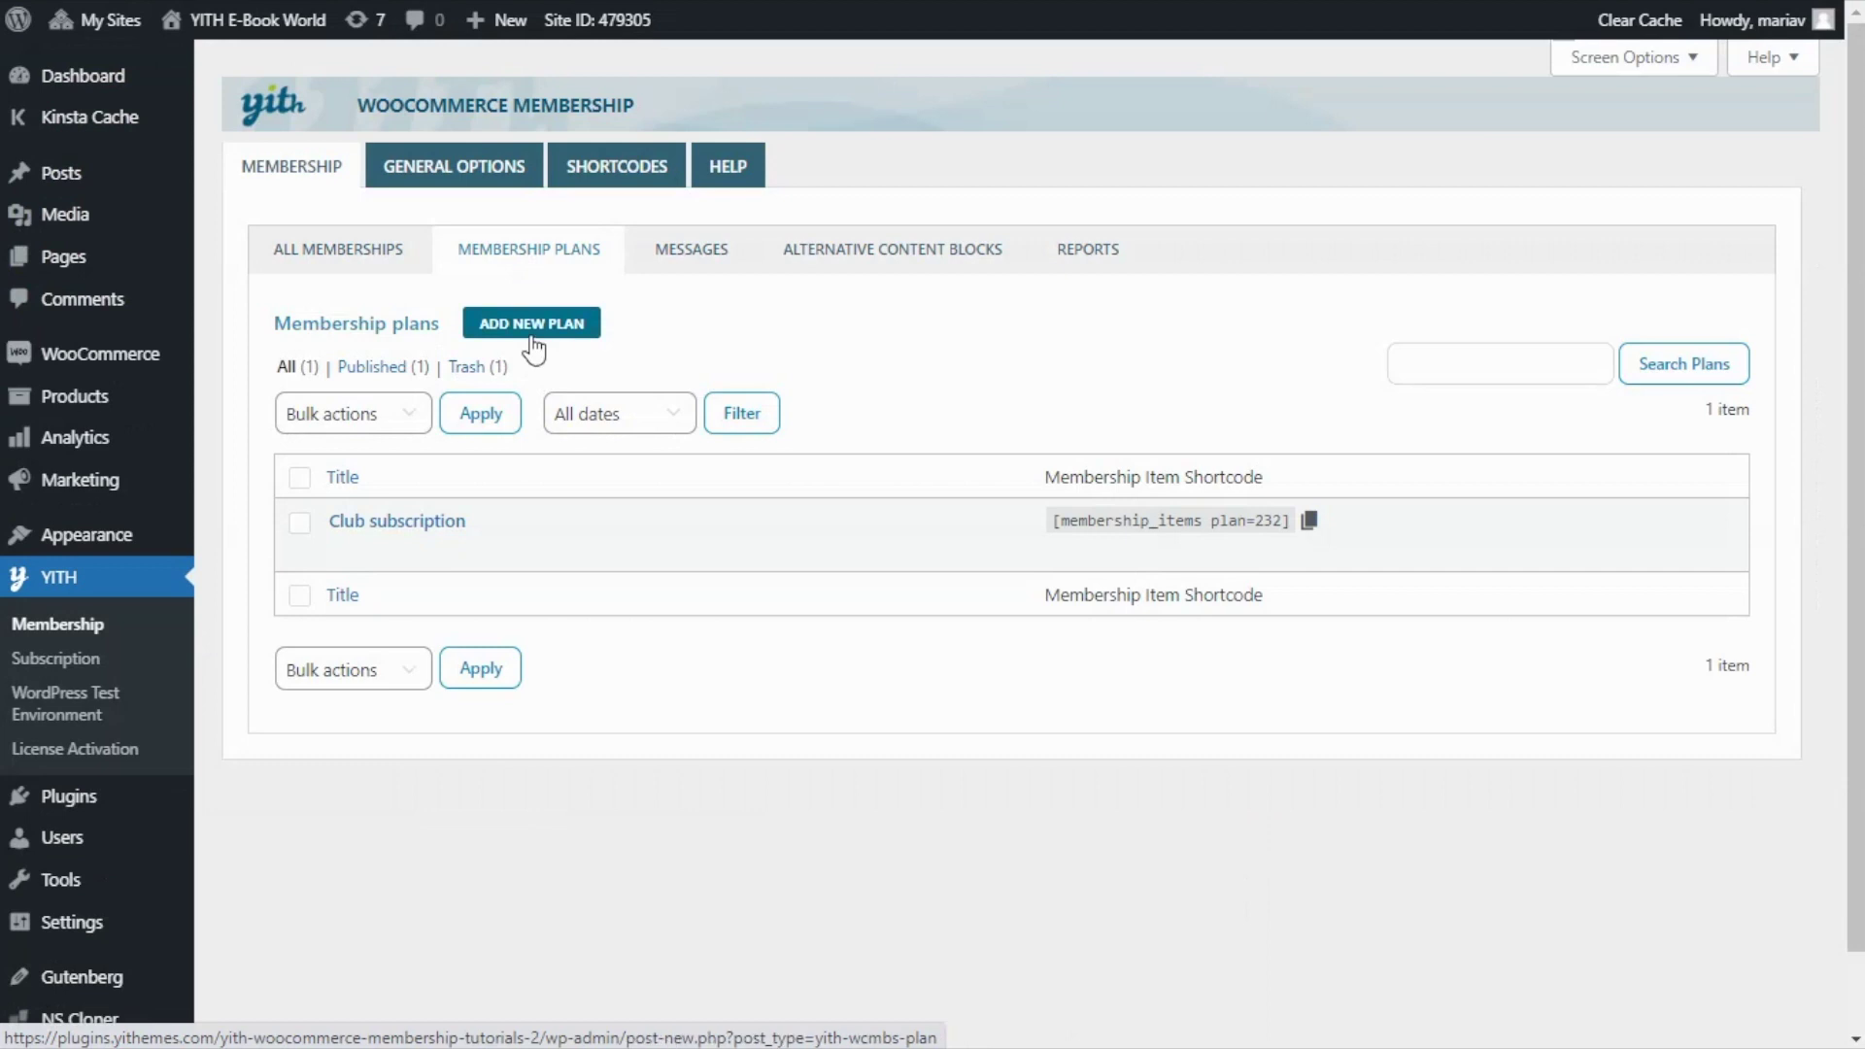
{"action": "left_click", "coordinate": [533, 330]}
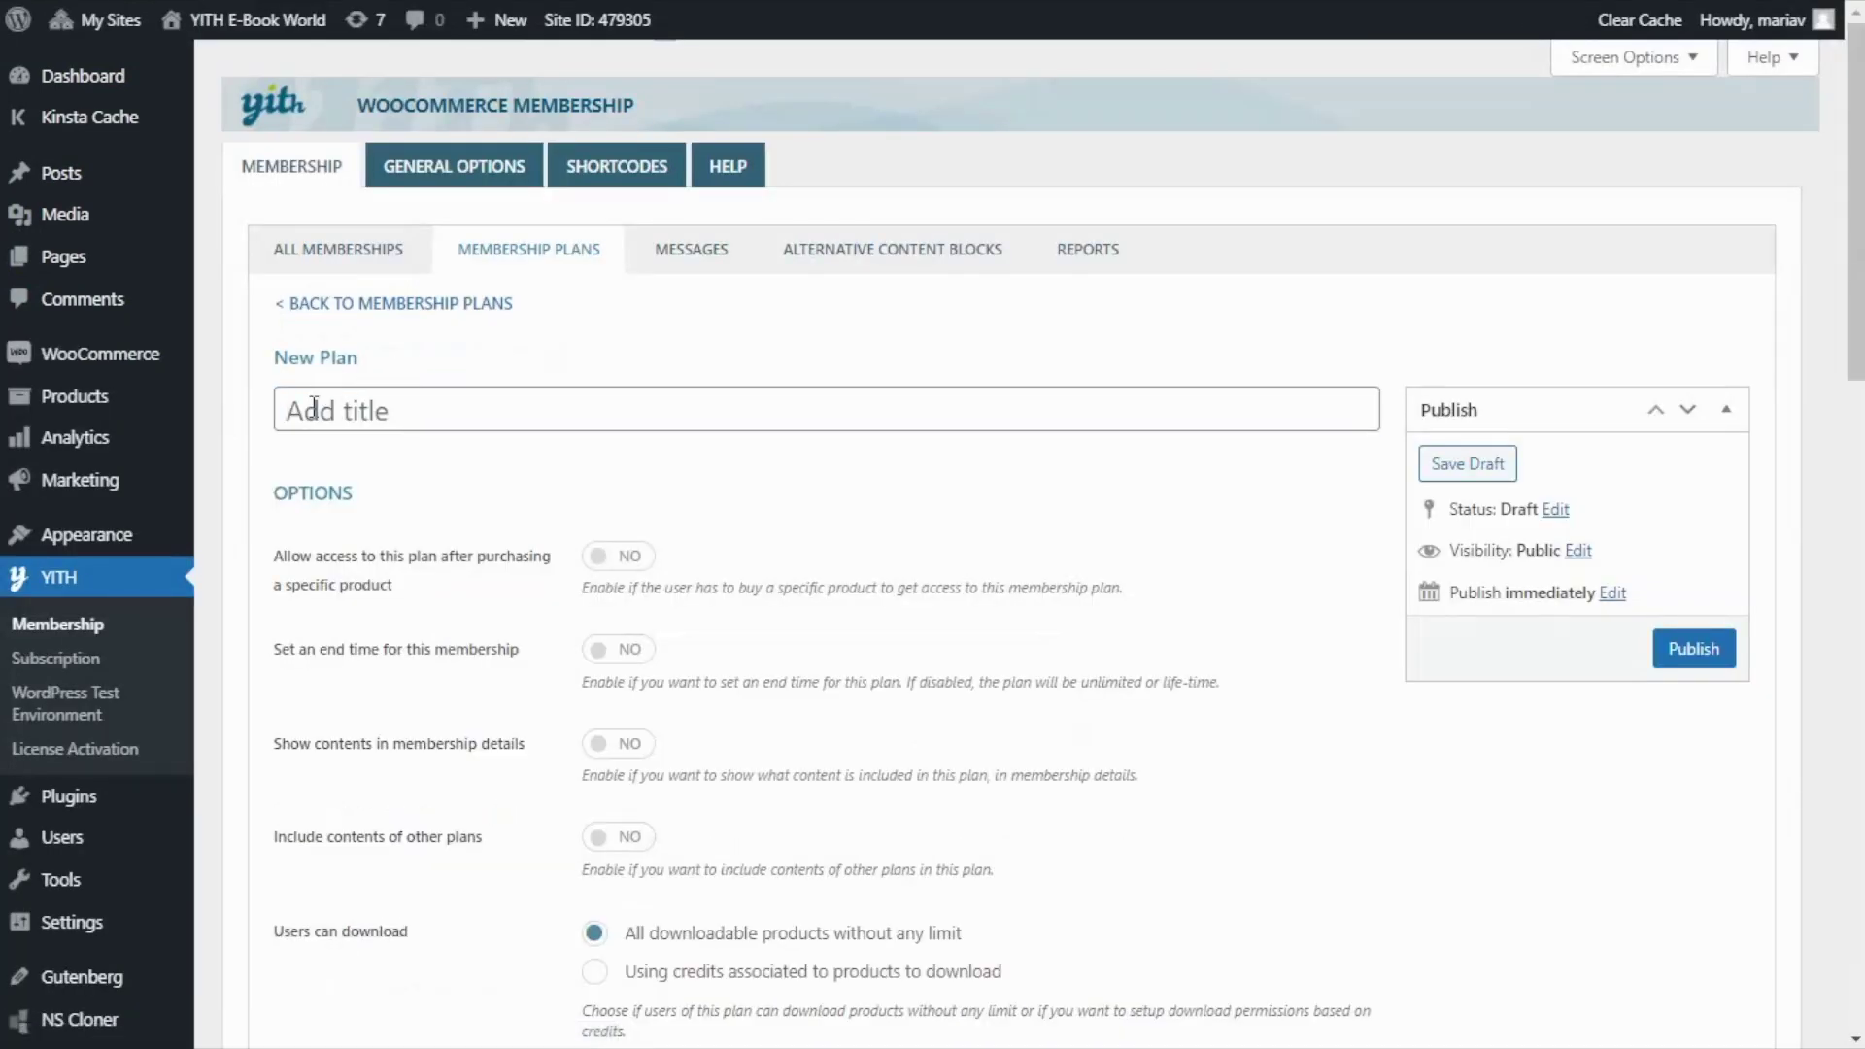
Title the plan 'E-Book Club Subscription Plan' and link product E-Book Club Subscription (#261) for access.
{"action": "left_click", "coordinate": [314, 407]}
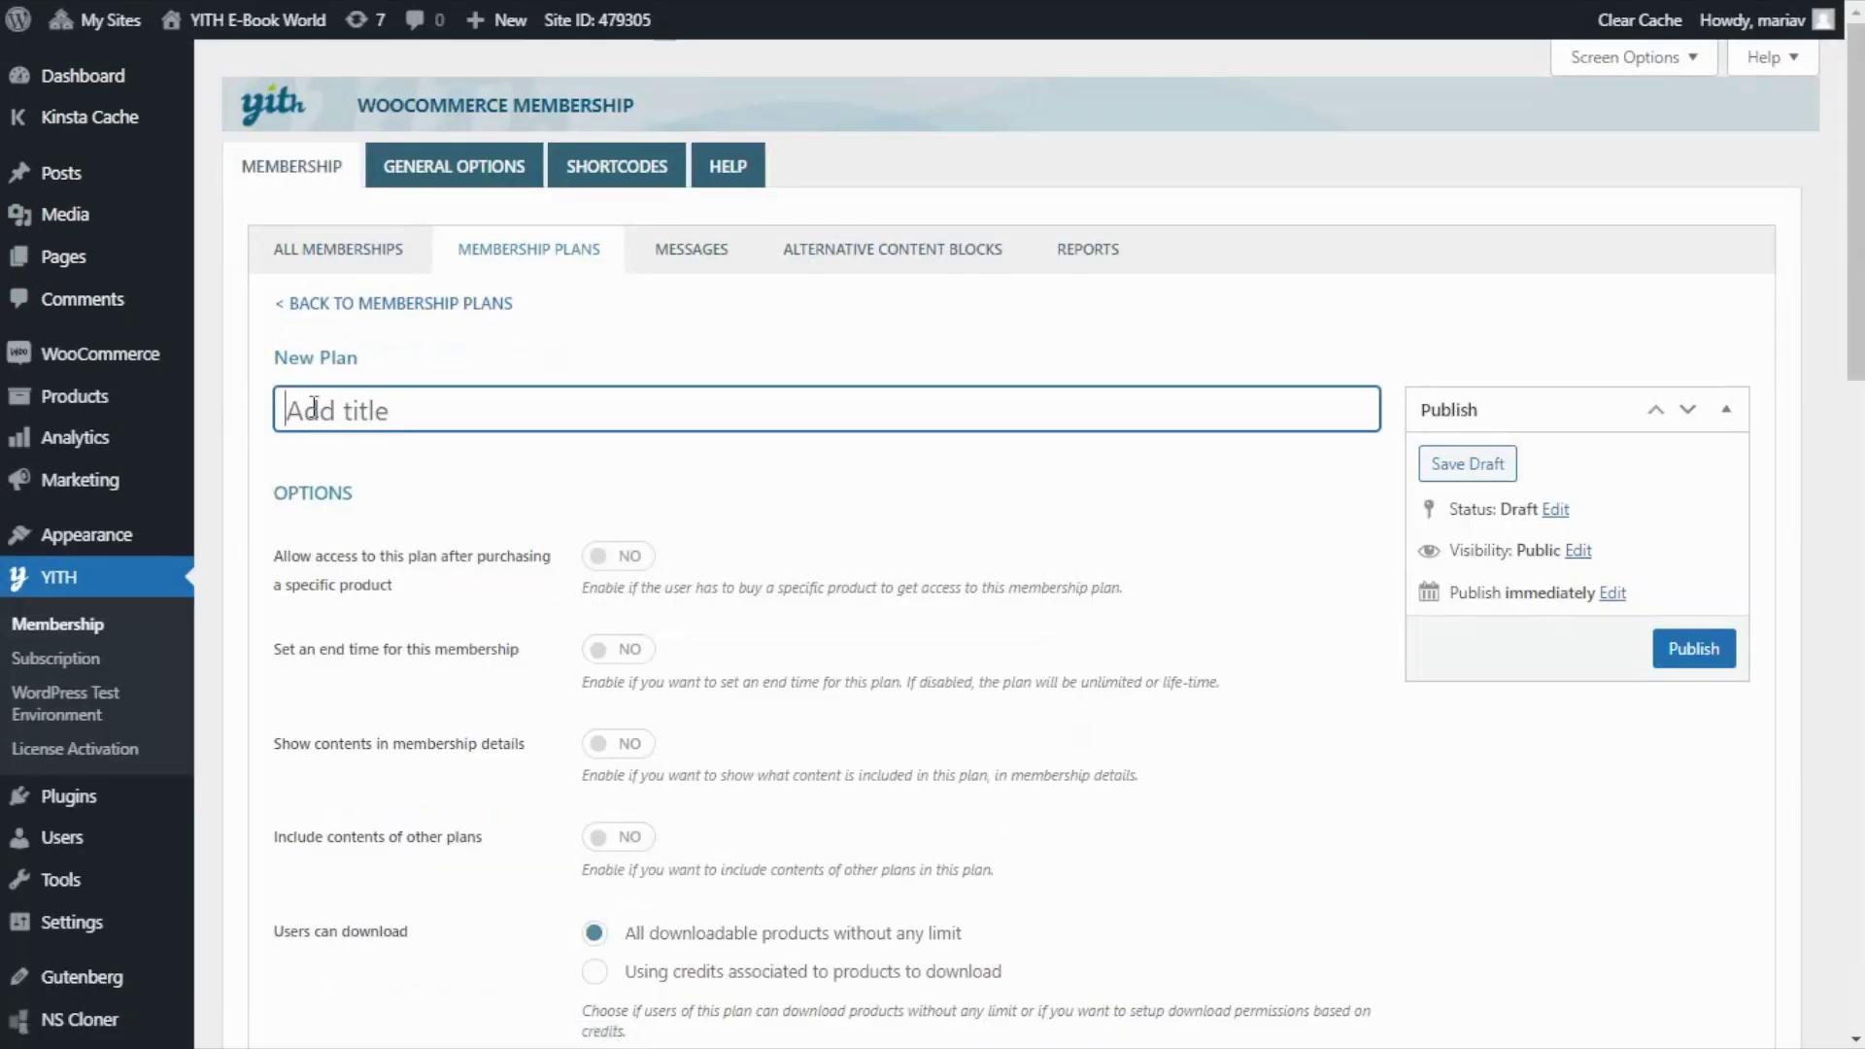
{"action": "type", "text": "E-Book Club Subscription Plan"}
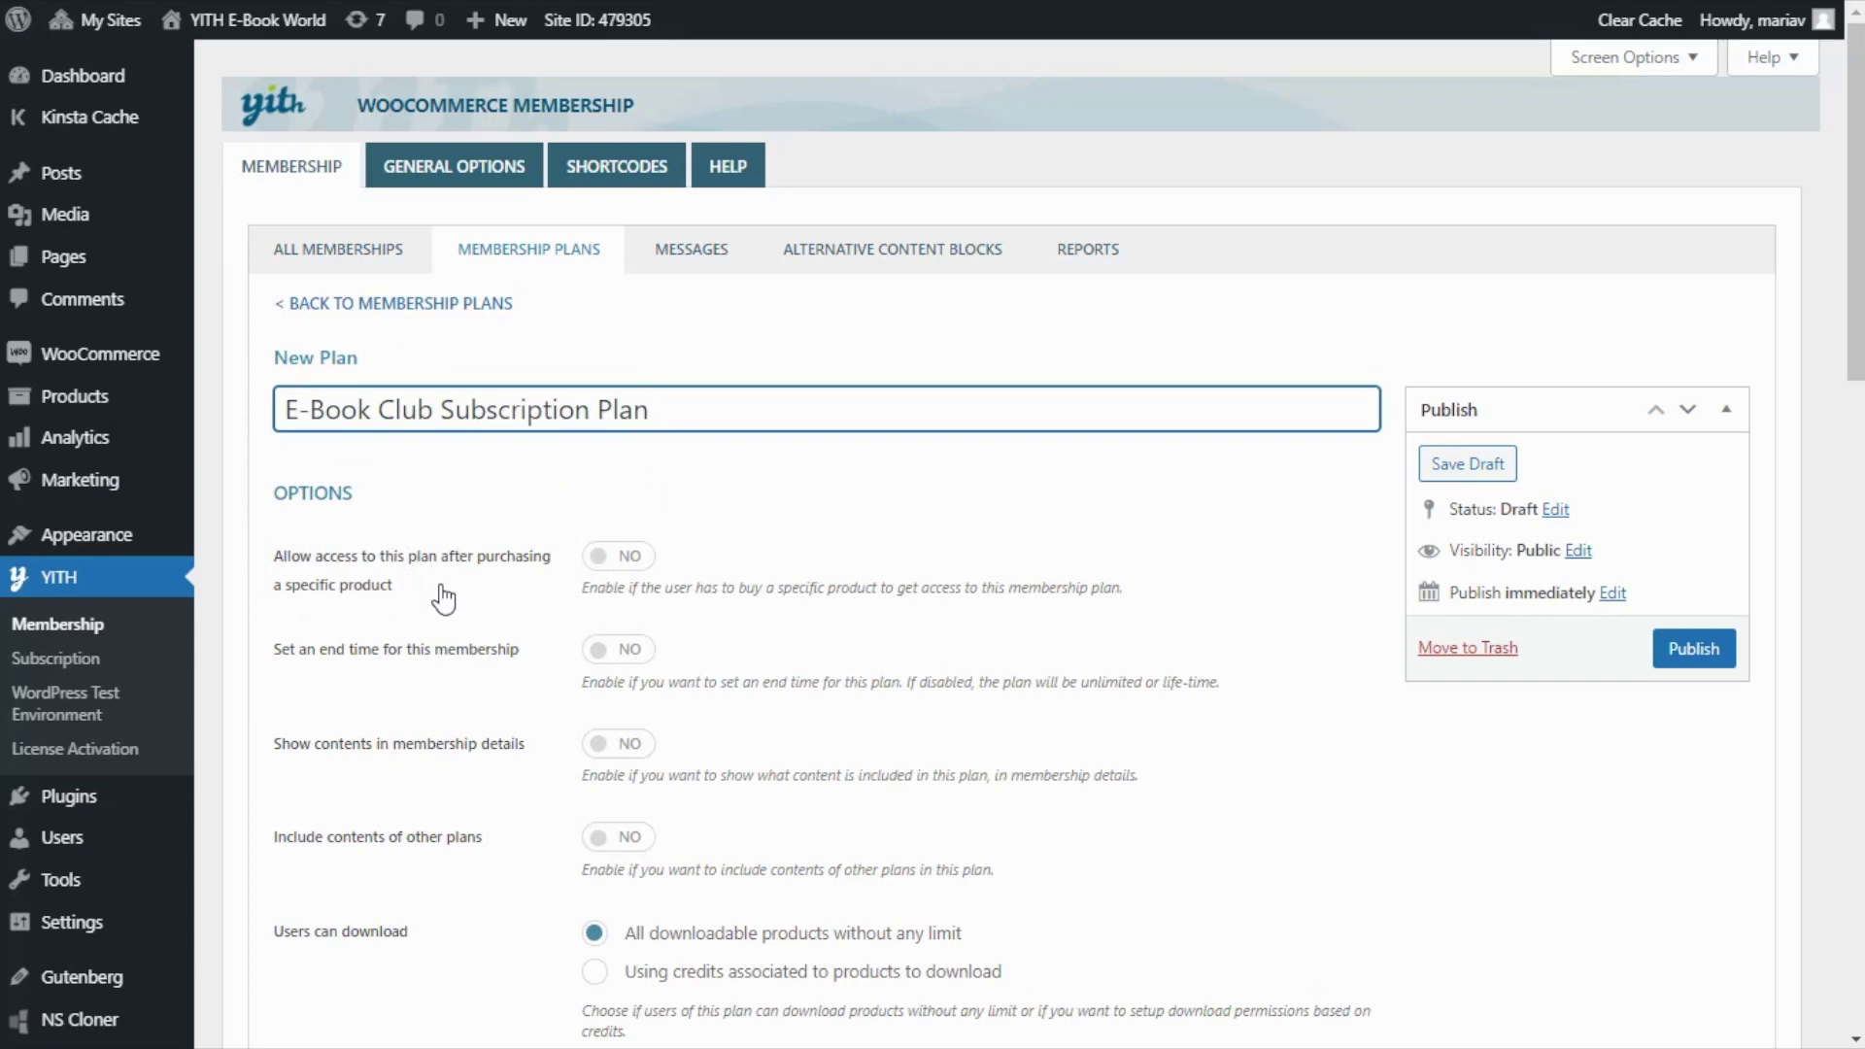
{"action": "left_click", "coordinate": [621, 561]}
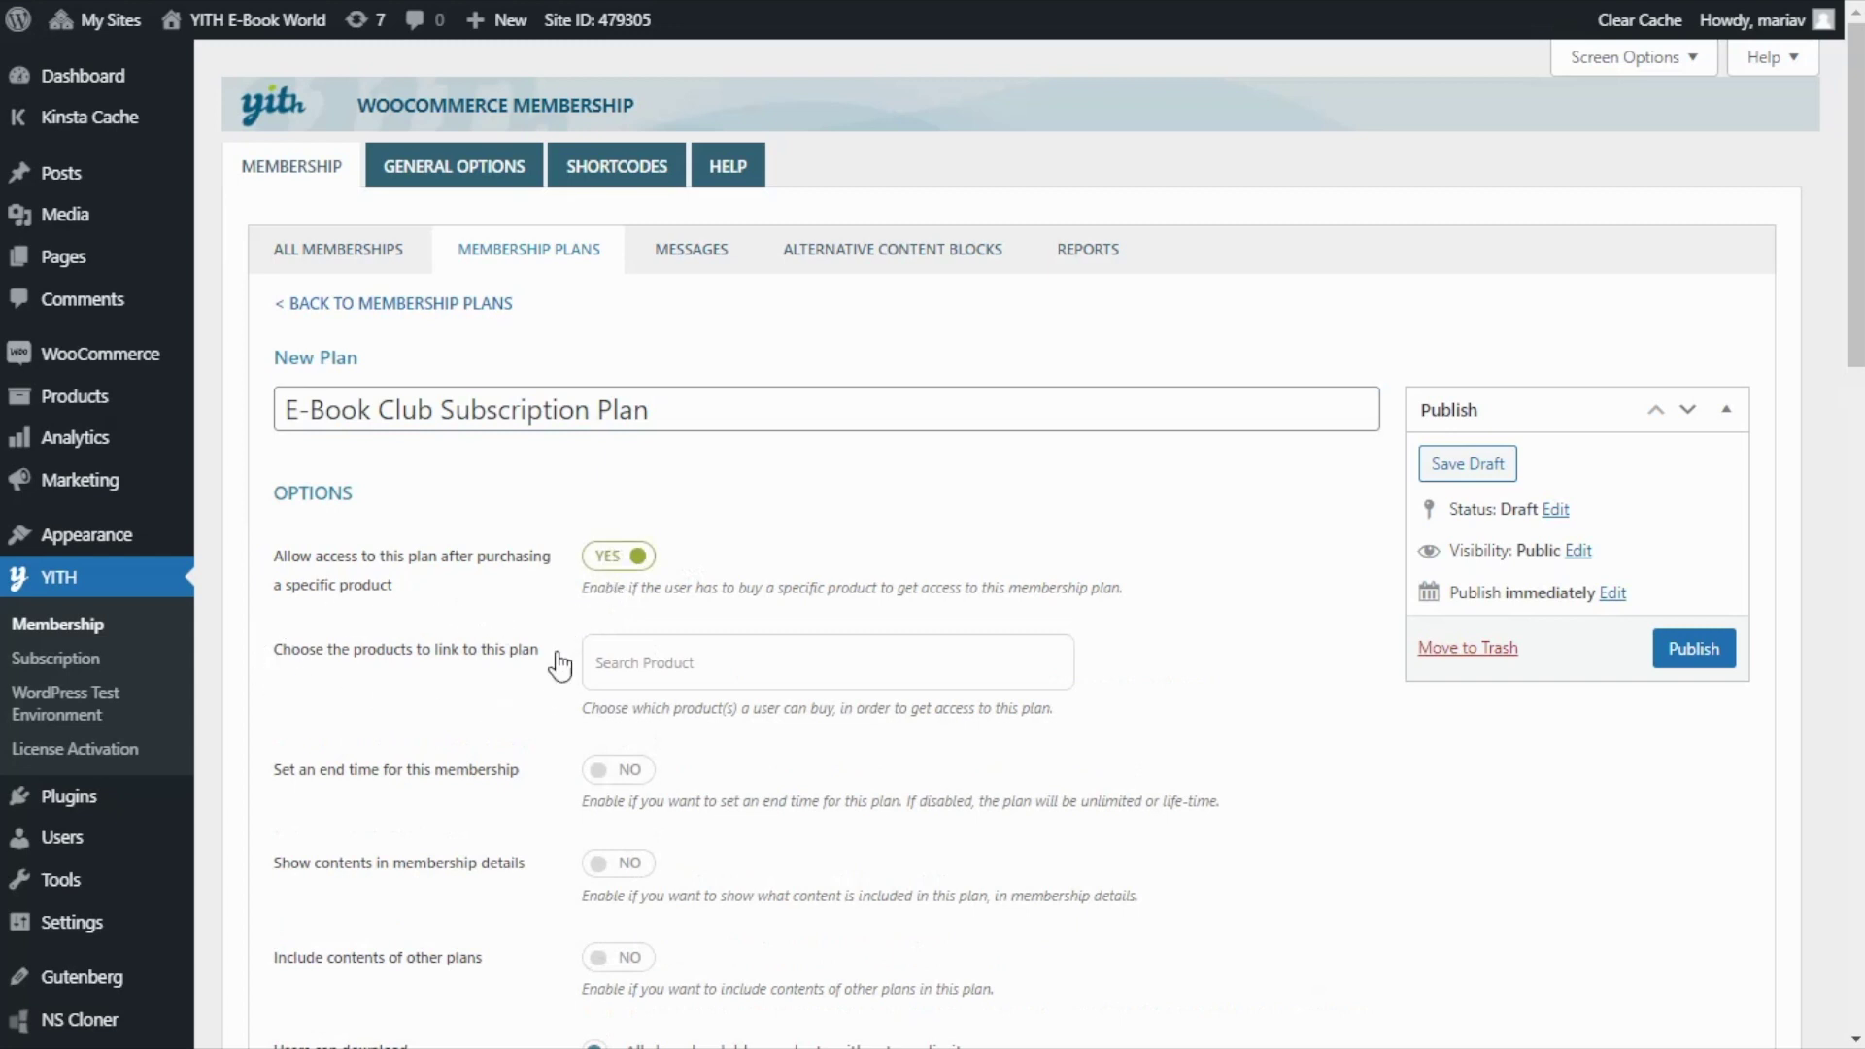
{"action": "left_click", "coordinate": [658, 662]}
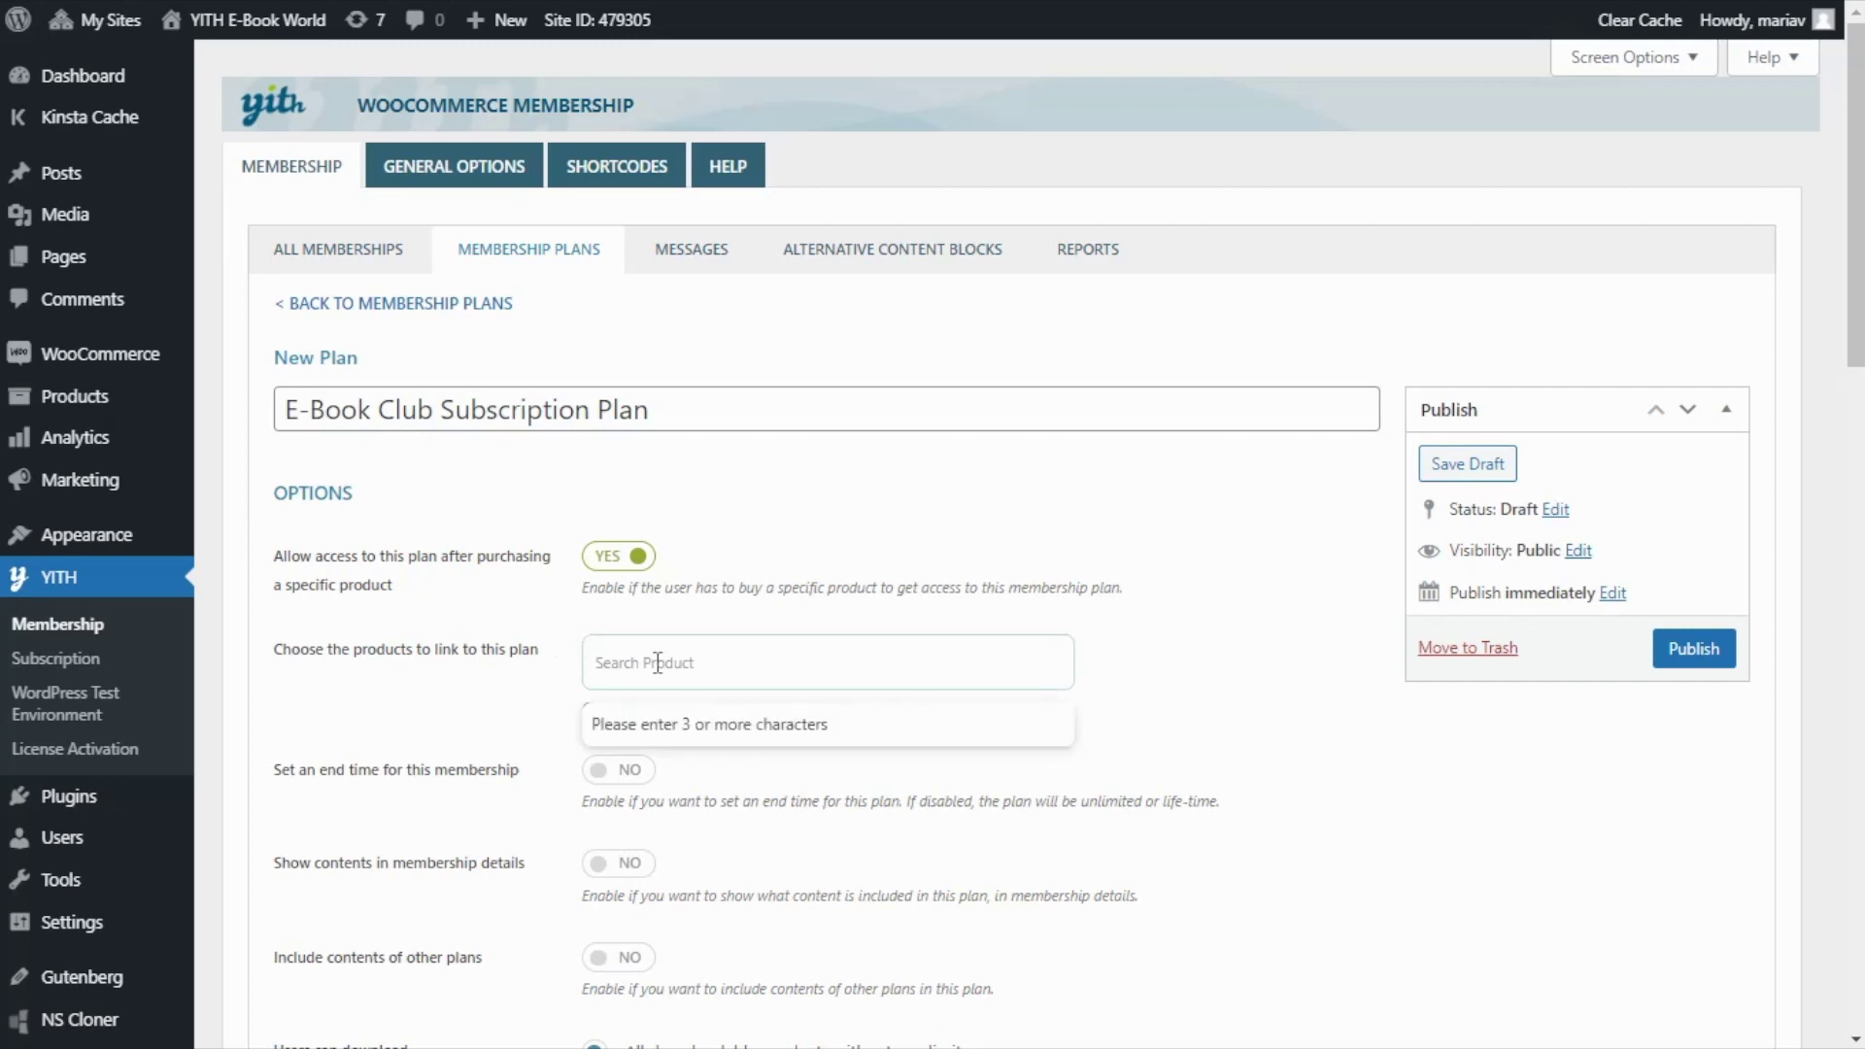
{"action": "type", "text": "e-book"}
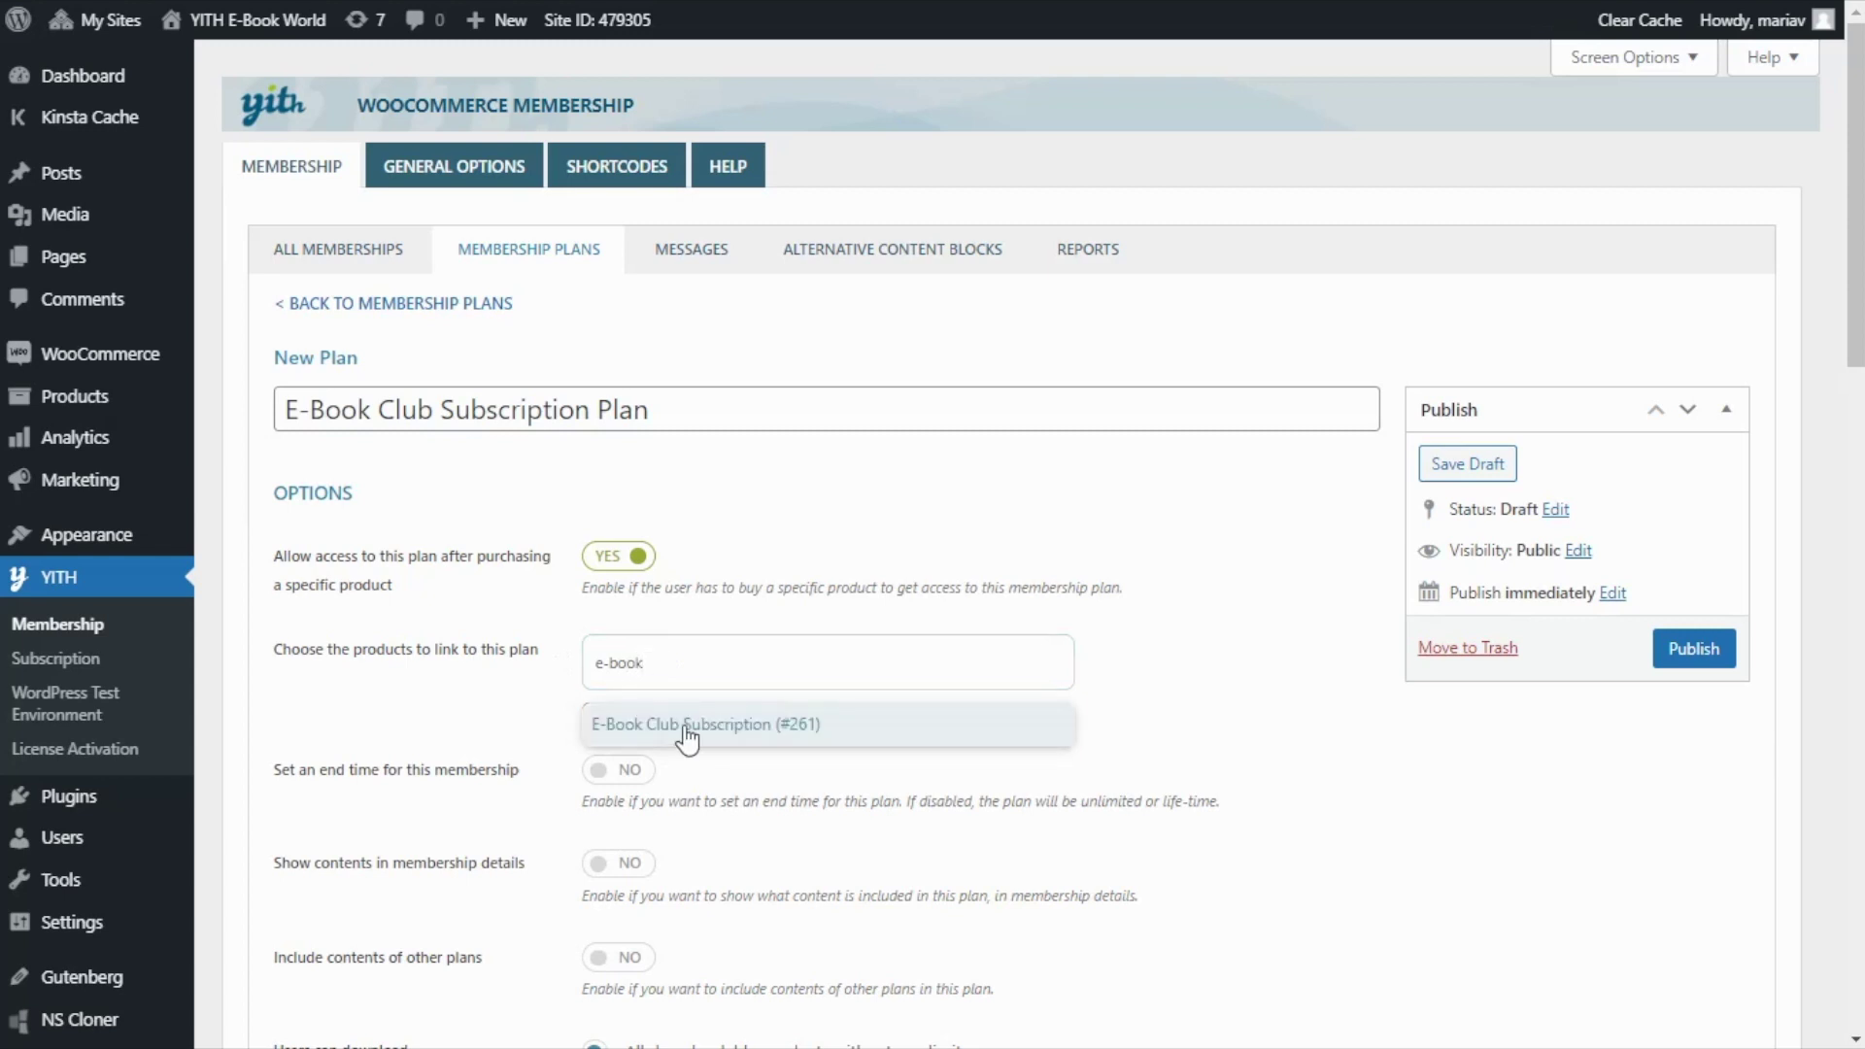
{"action": "left_click", "coordinate": [687, 736]}
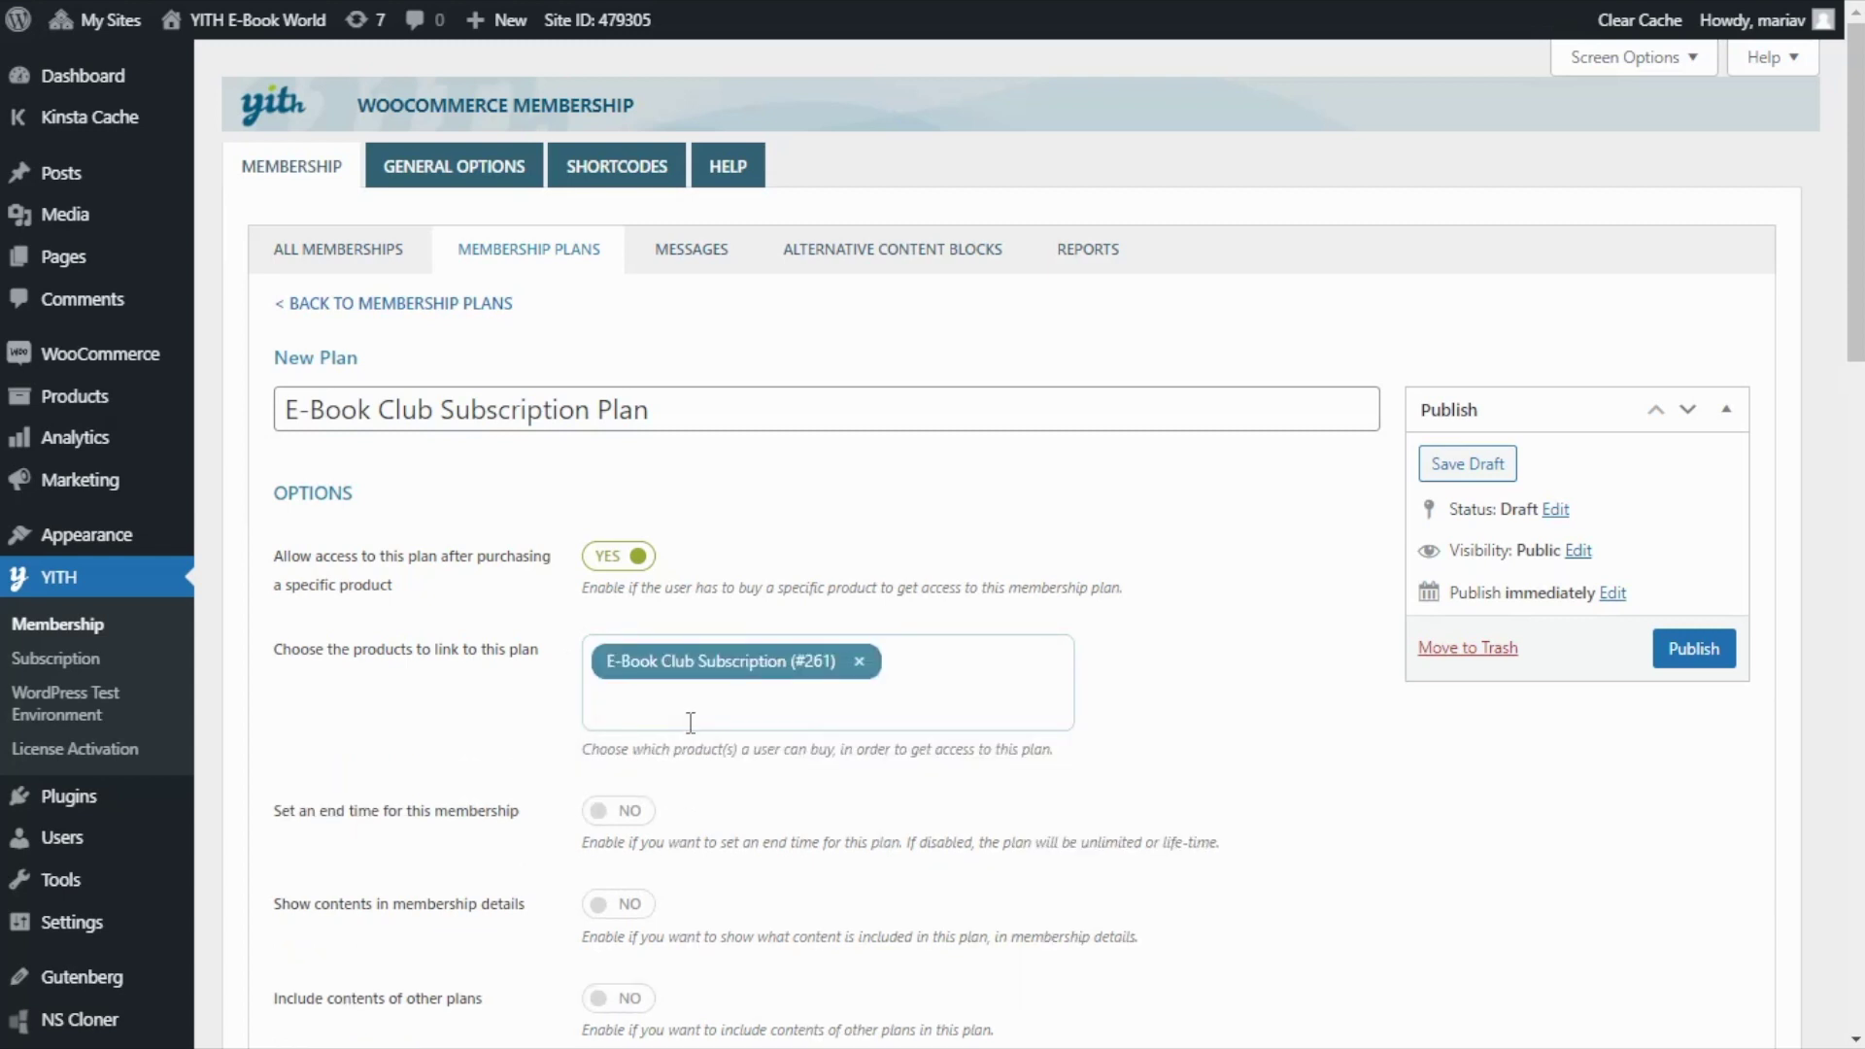
Set the plan's product permission to 'All products' and publish the E-Book Club Subscription Plan.
{"action": "scroll", "coordinate": [711, 680], "scroll_direction": "down", "scroll_amount": 8}
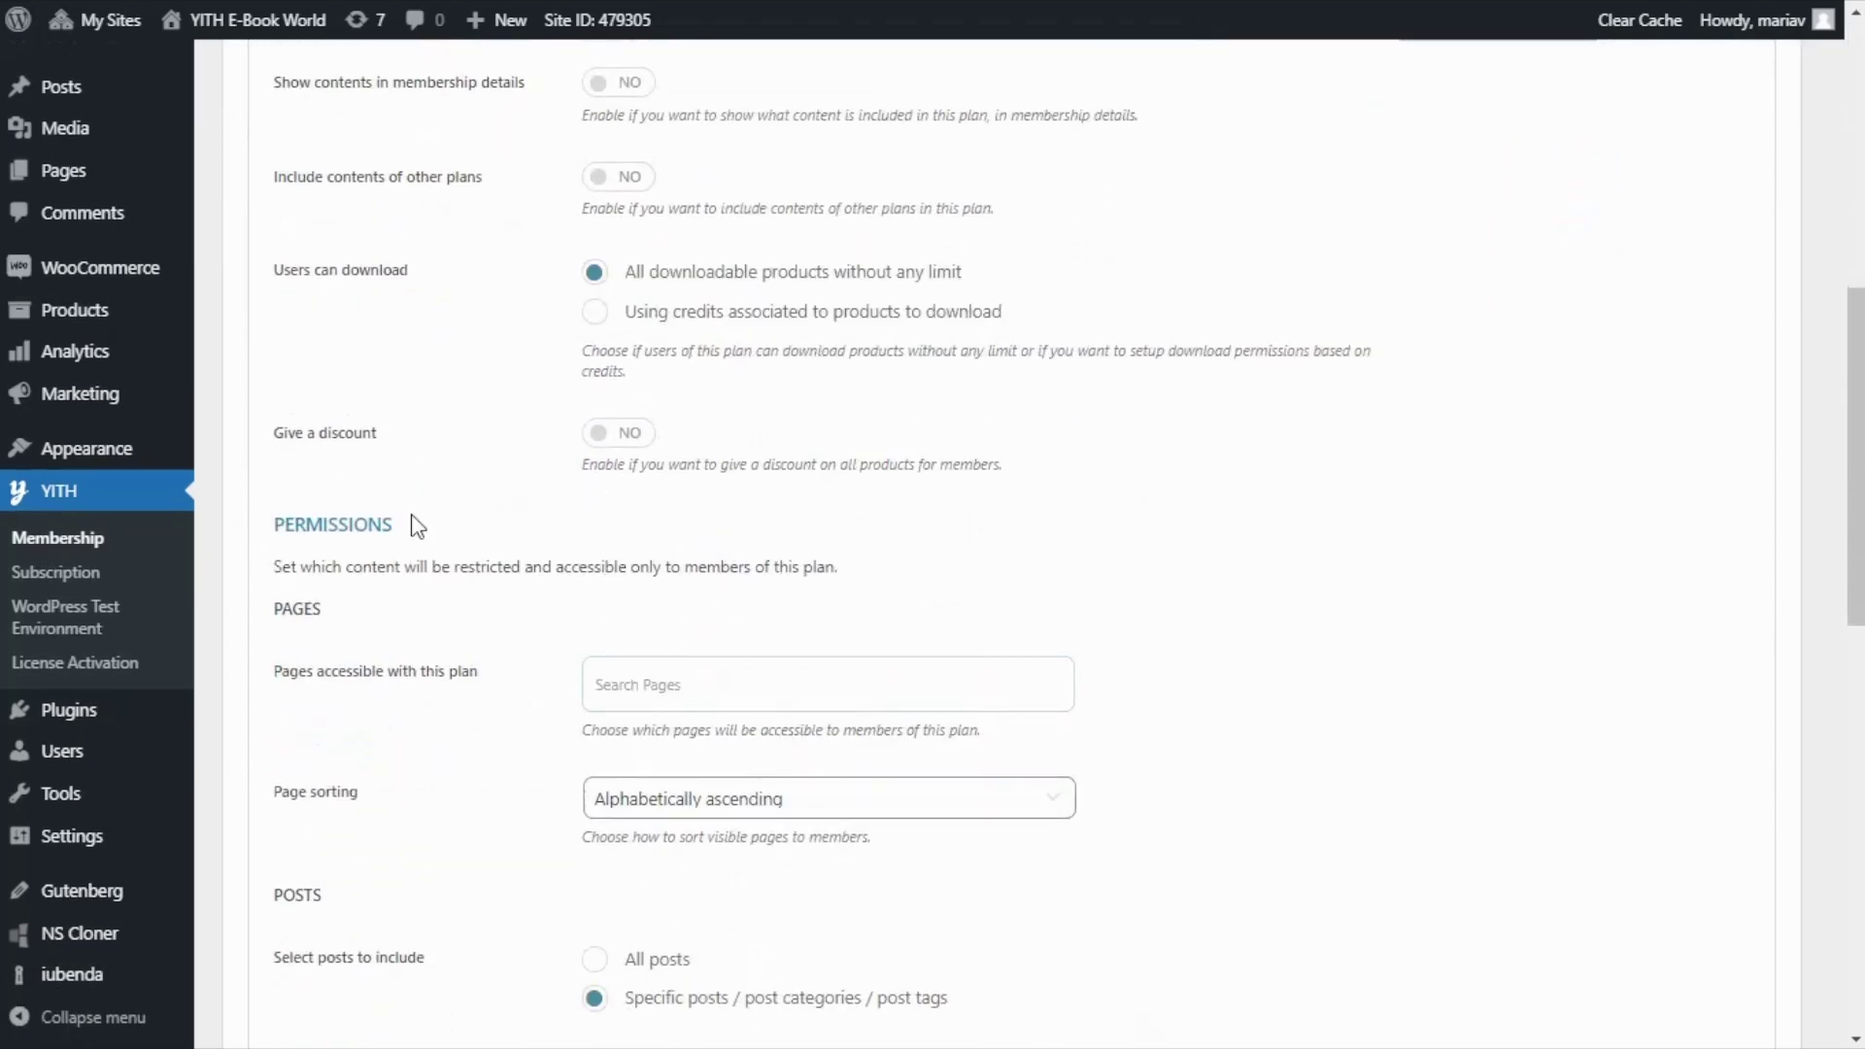
{"action": "scroll", "coordinate": [470, 553], "scroll_direction": "down", "scroll_amount": 4}
{"action": "scroll", "coordinate": [476, 556], "scroll_direction": "down", "scroll_amount": 5}
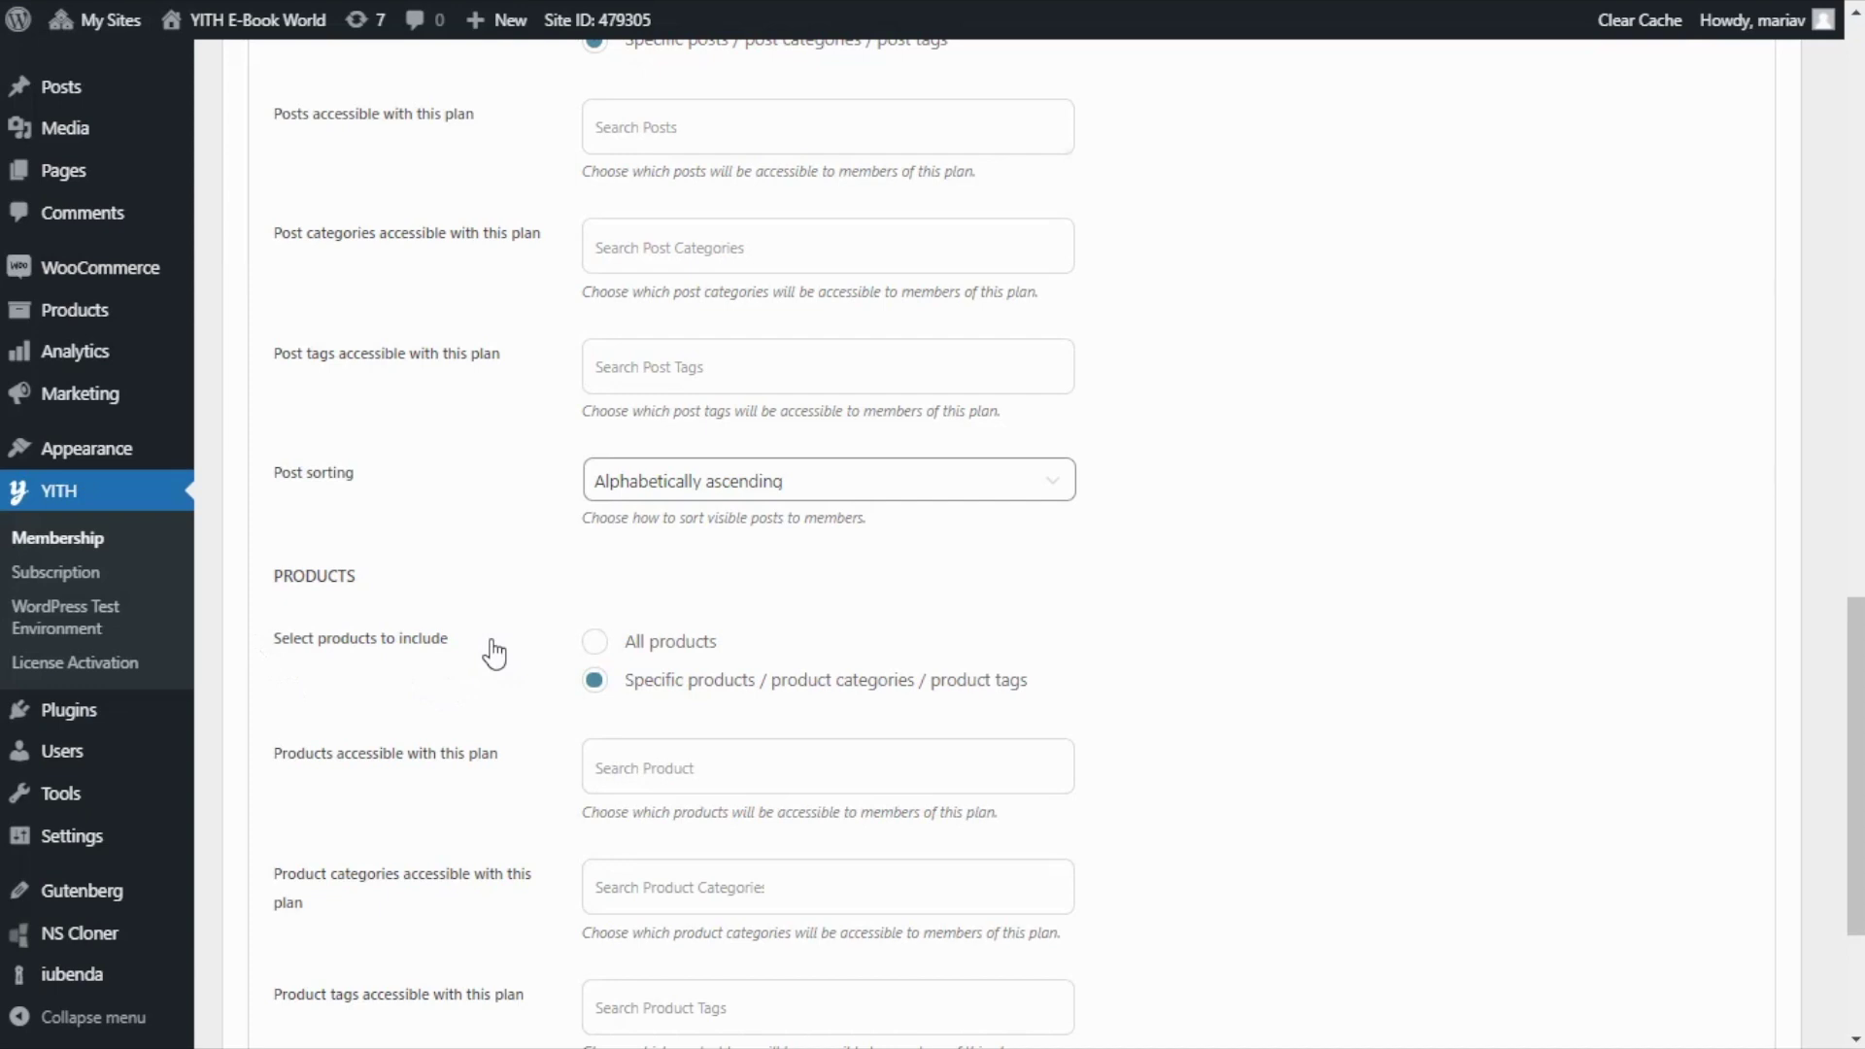
{"action": "left_click", "coordinate": [595, 646]}
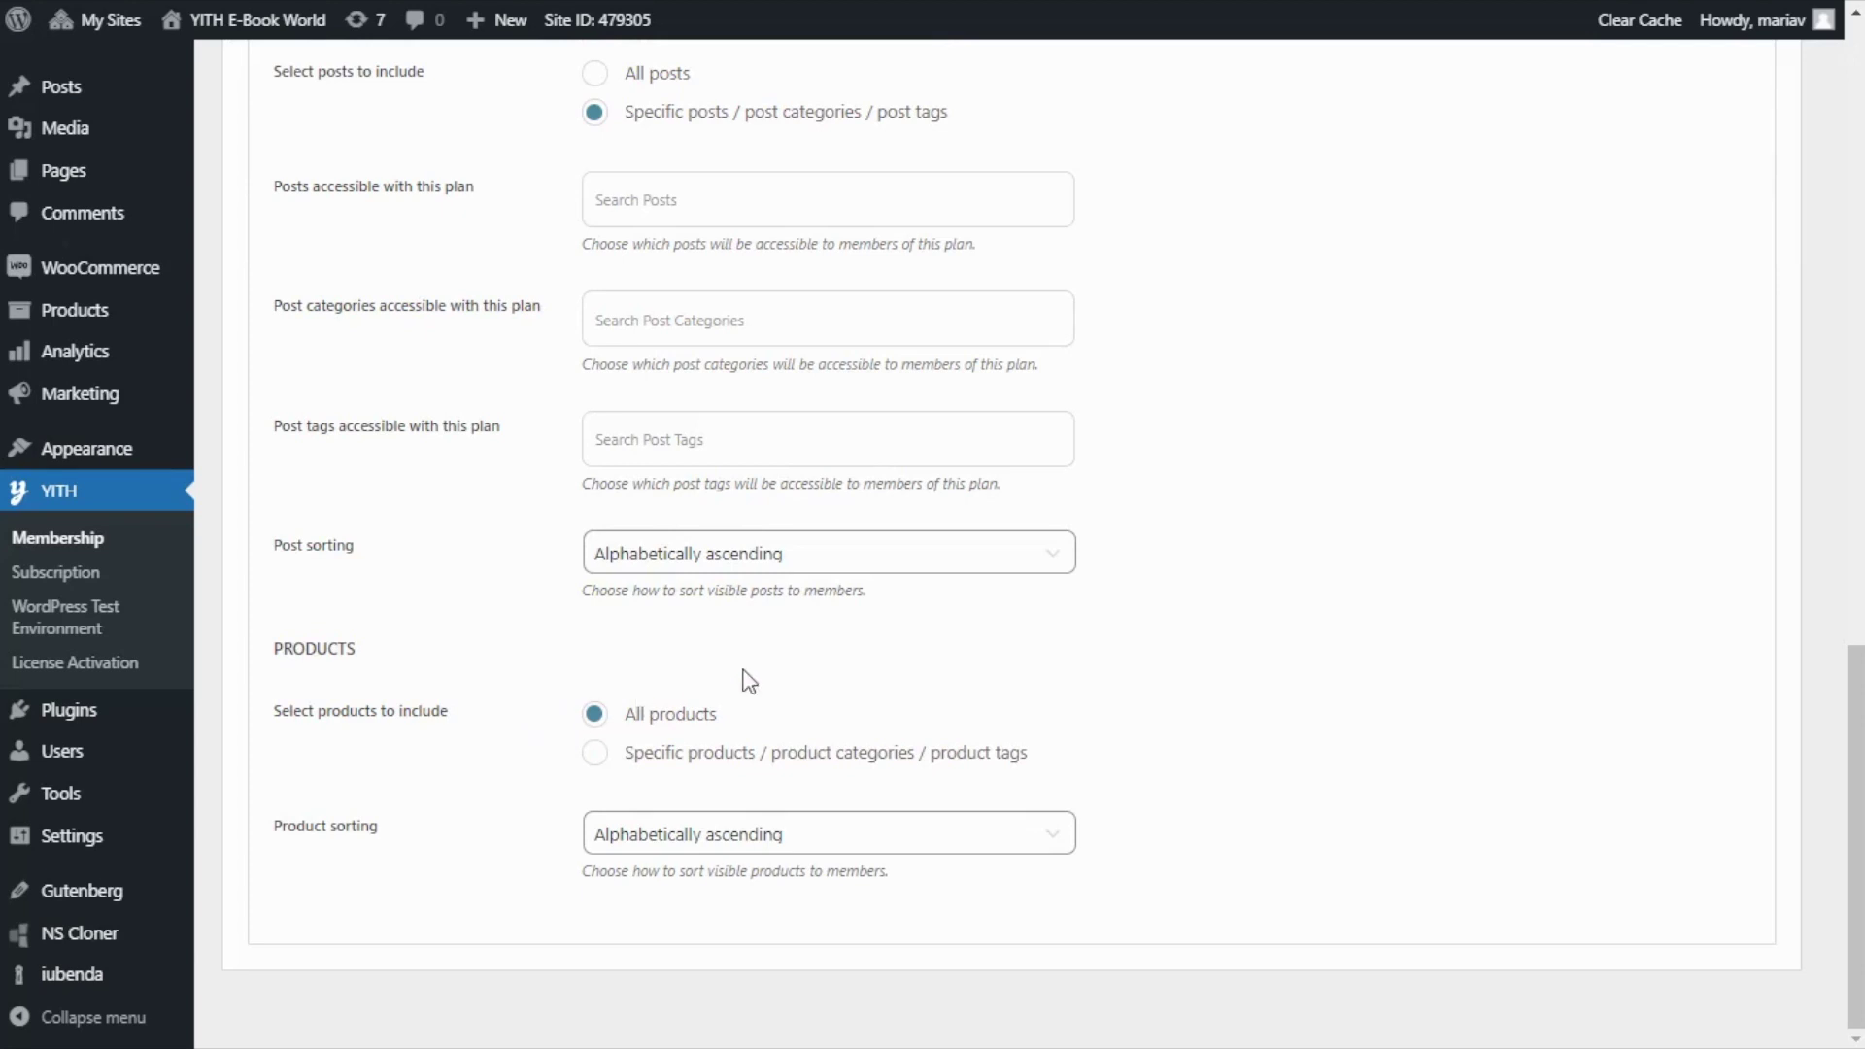
{"action": "scroll", "coordinate": [1486, 580], "scroll_direction": "up", "scroll_amount": 7}
{"action": "scroll", "coordinate": [1493, 577], "scroll_direction": "up", "scroll_amount": 10}
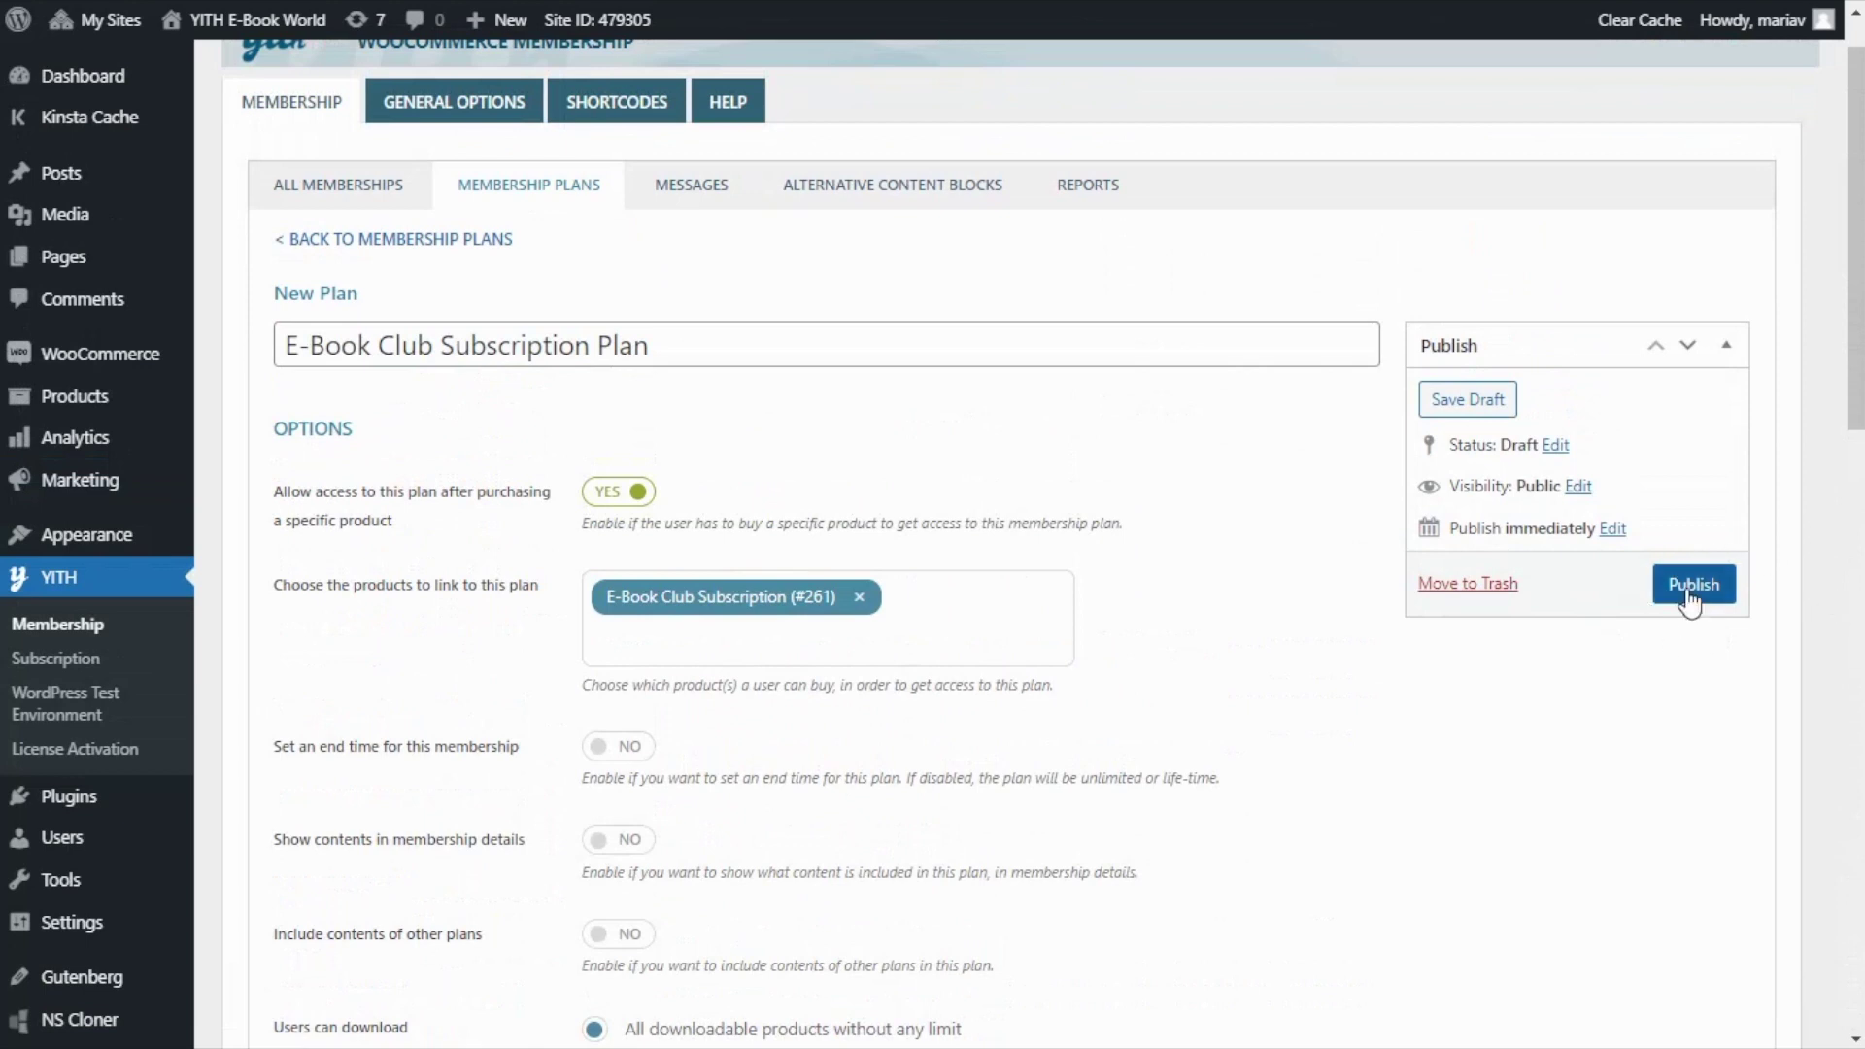
{"action": "left_click", "coordinate": [1687, 586]}
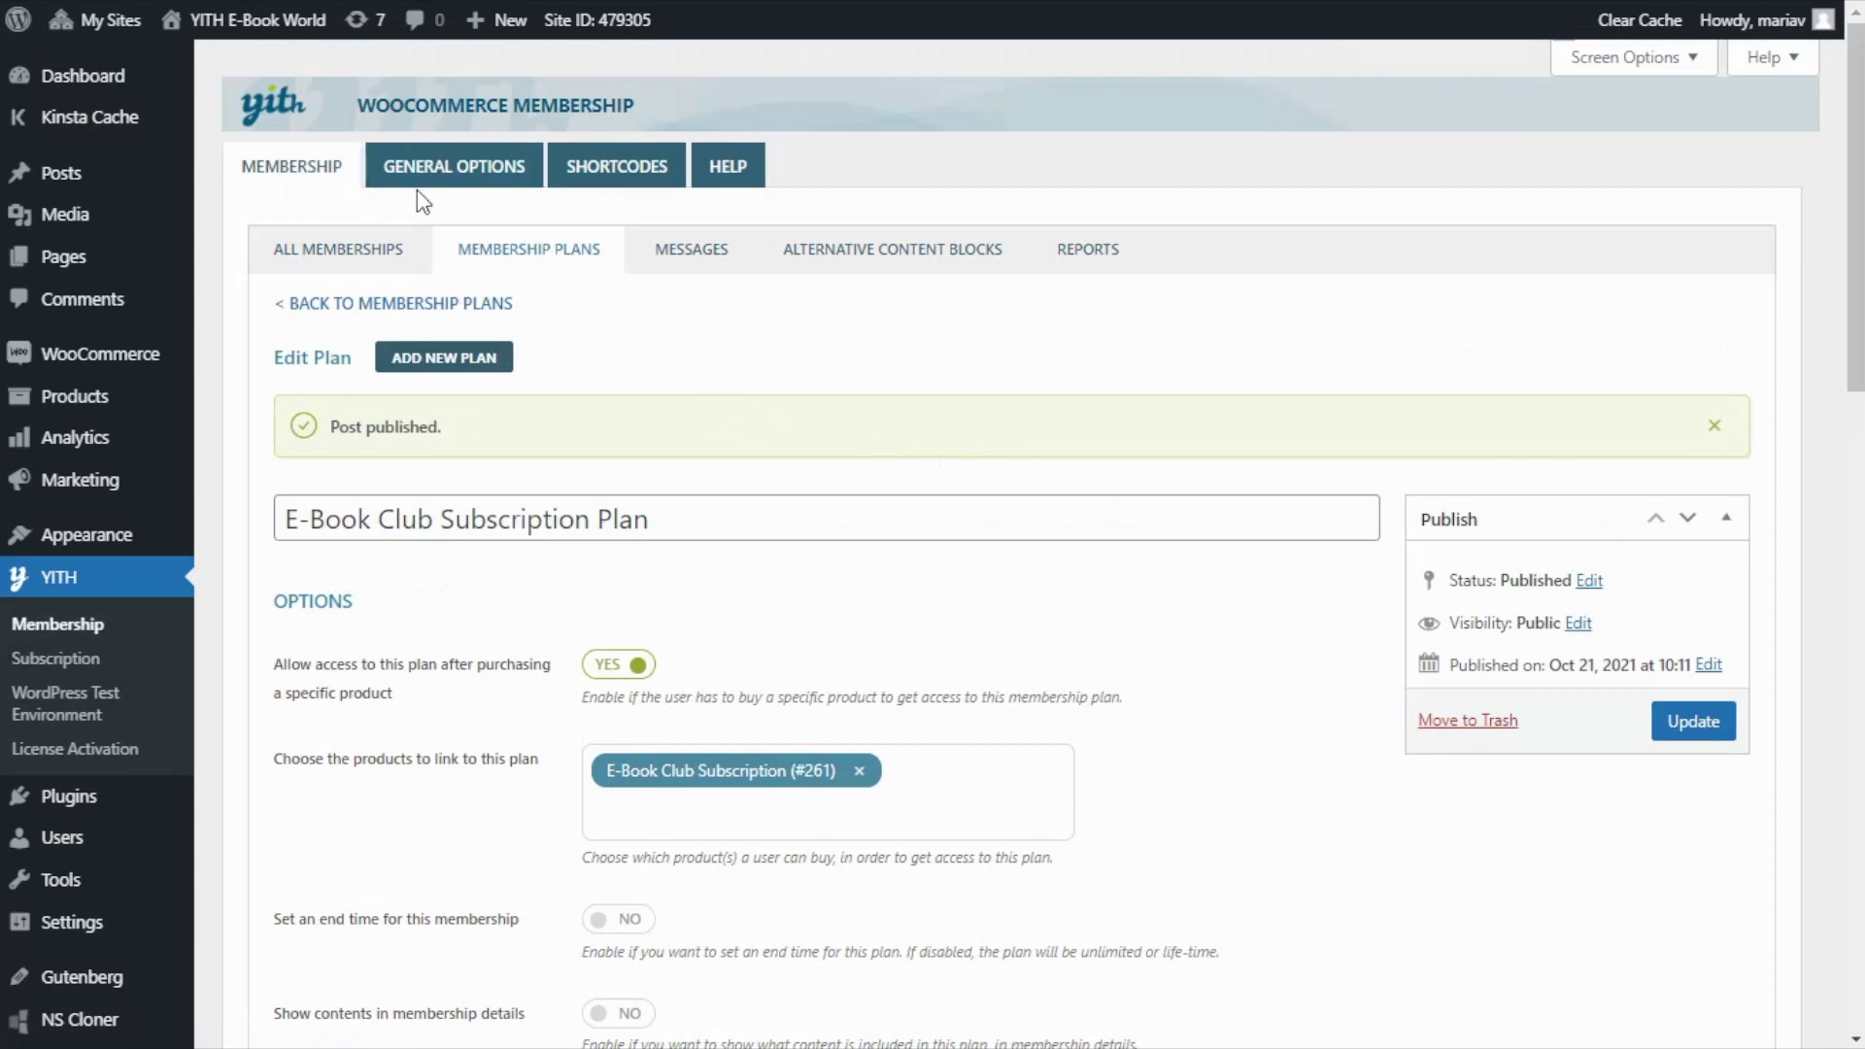
In General Options > Shop Options, leave the download link position at 'After description'.
{"action": "left_click", "coordinate": [453, 173]}
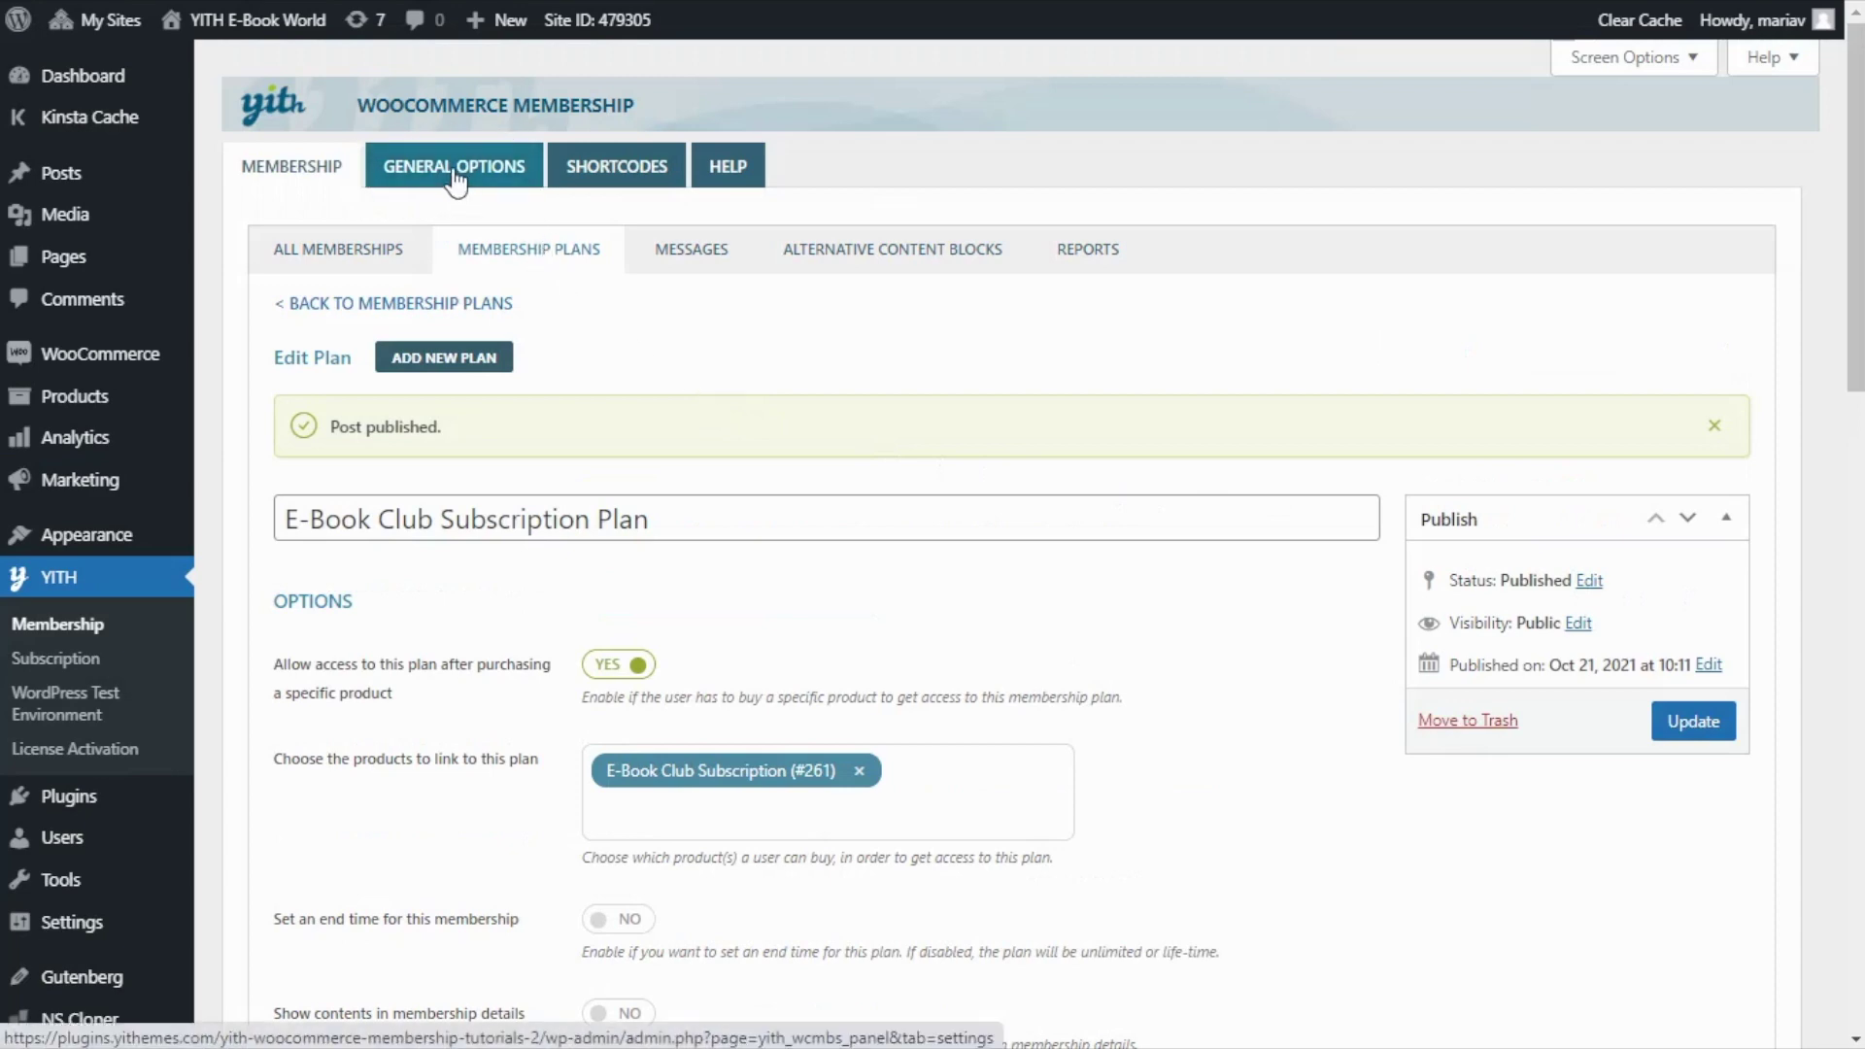
{"action": "scroll", "coordinate": [486, 196], "scroll_direction": "down", "scroll_amount": 6}
{"action": "scroll", "coordinate": [487, 195], "scroll_direction": "down", "scroll_amount": 3}
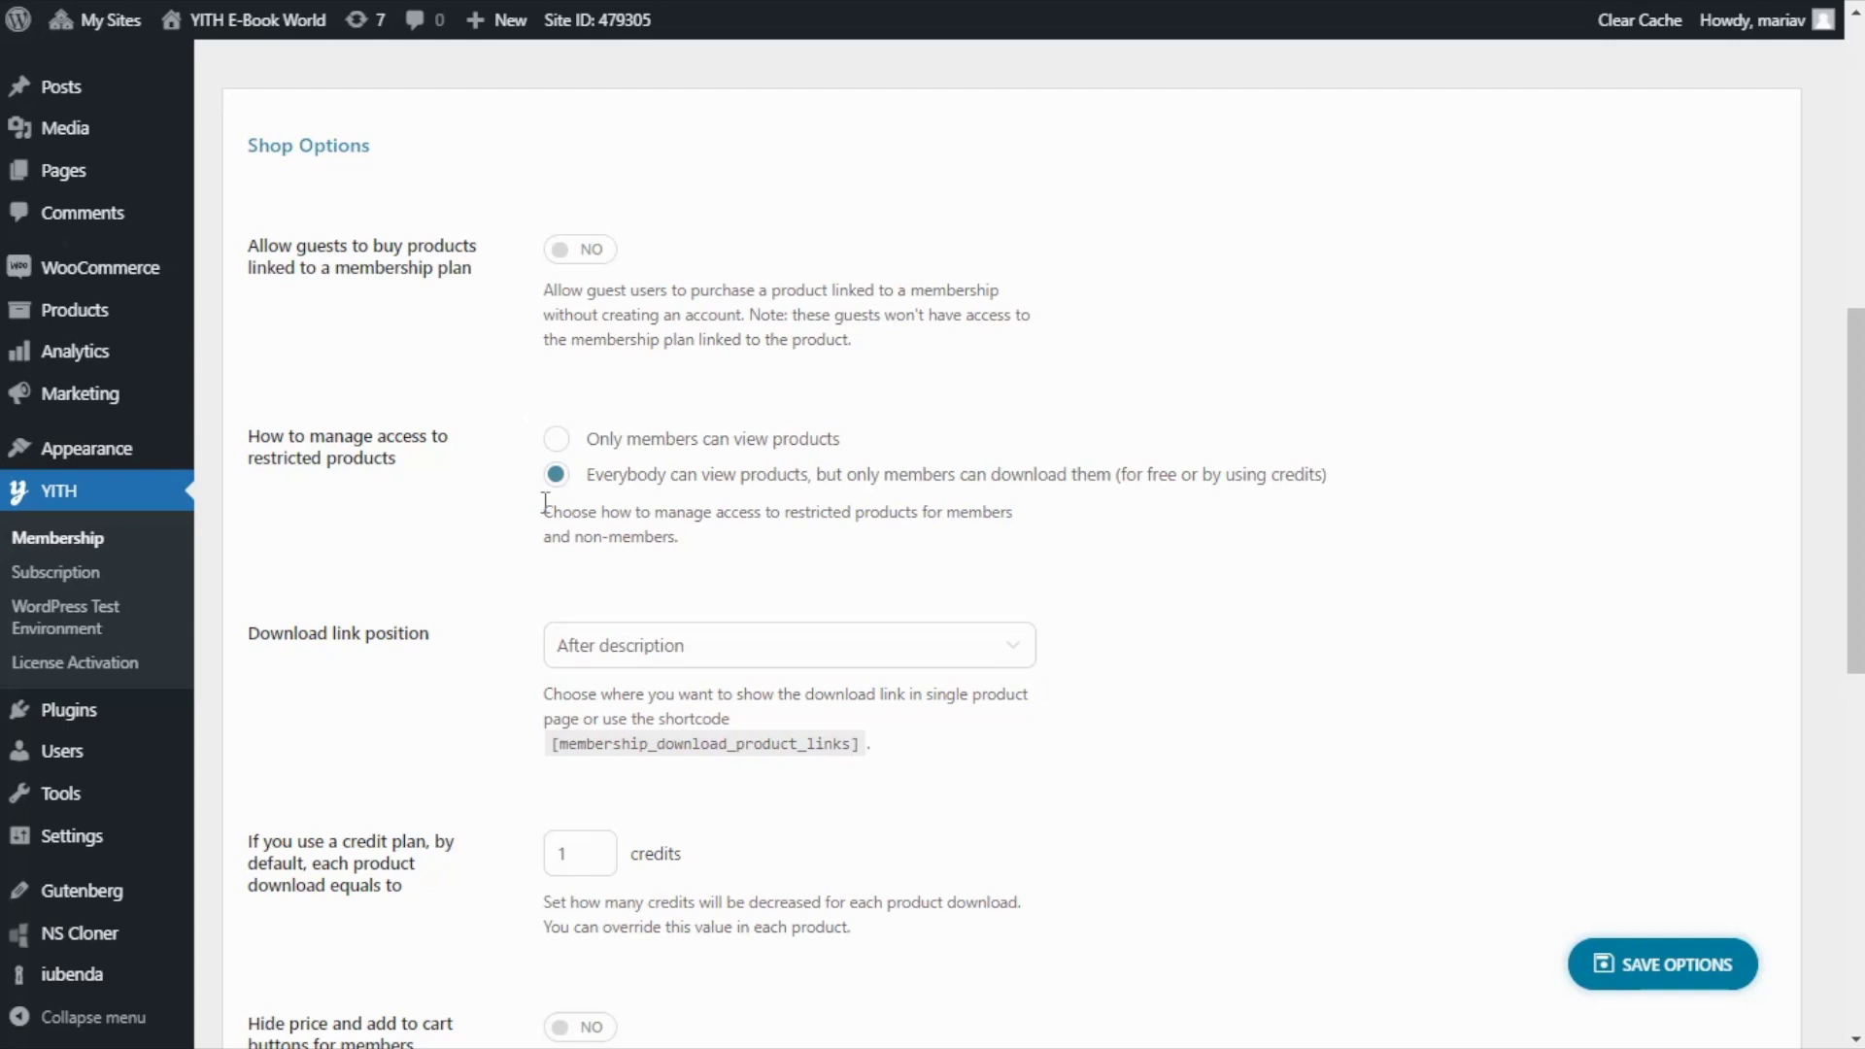
{"action": "scroll", "coordinate": [559, 507], "scroll_direction": "down", "scroll_amount": 2}
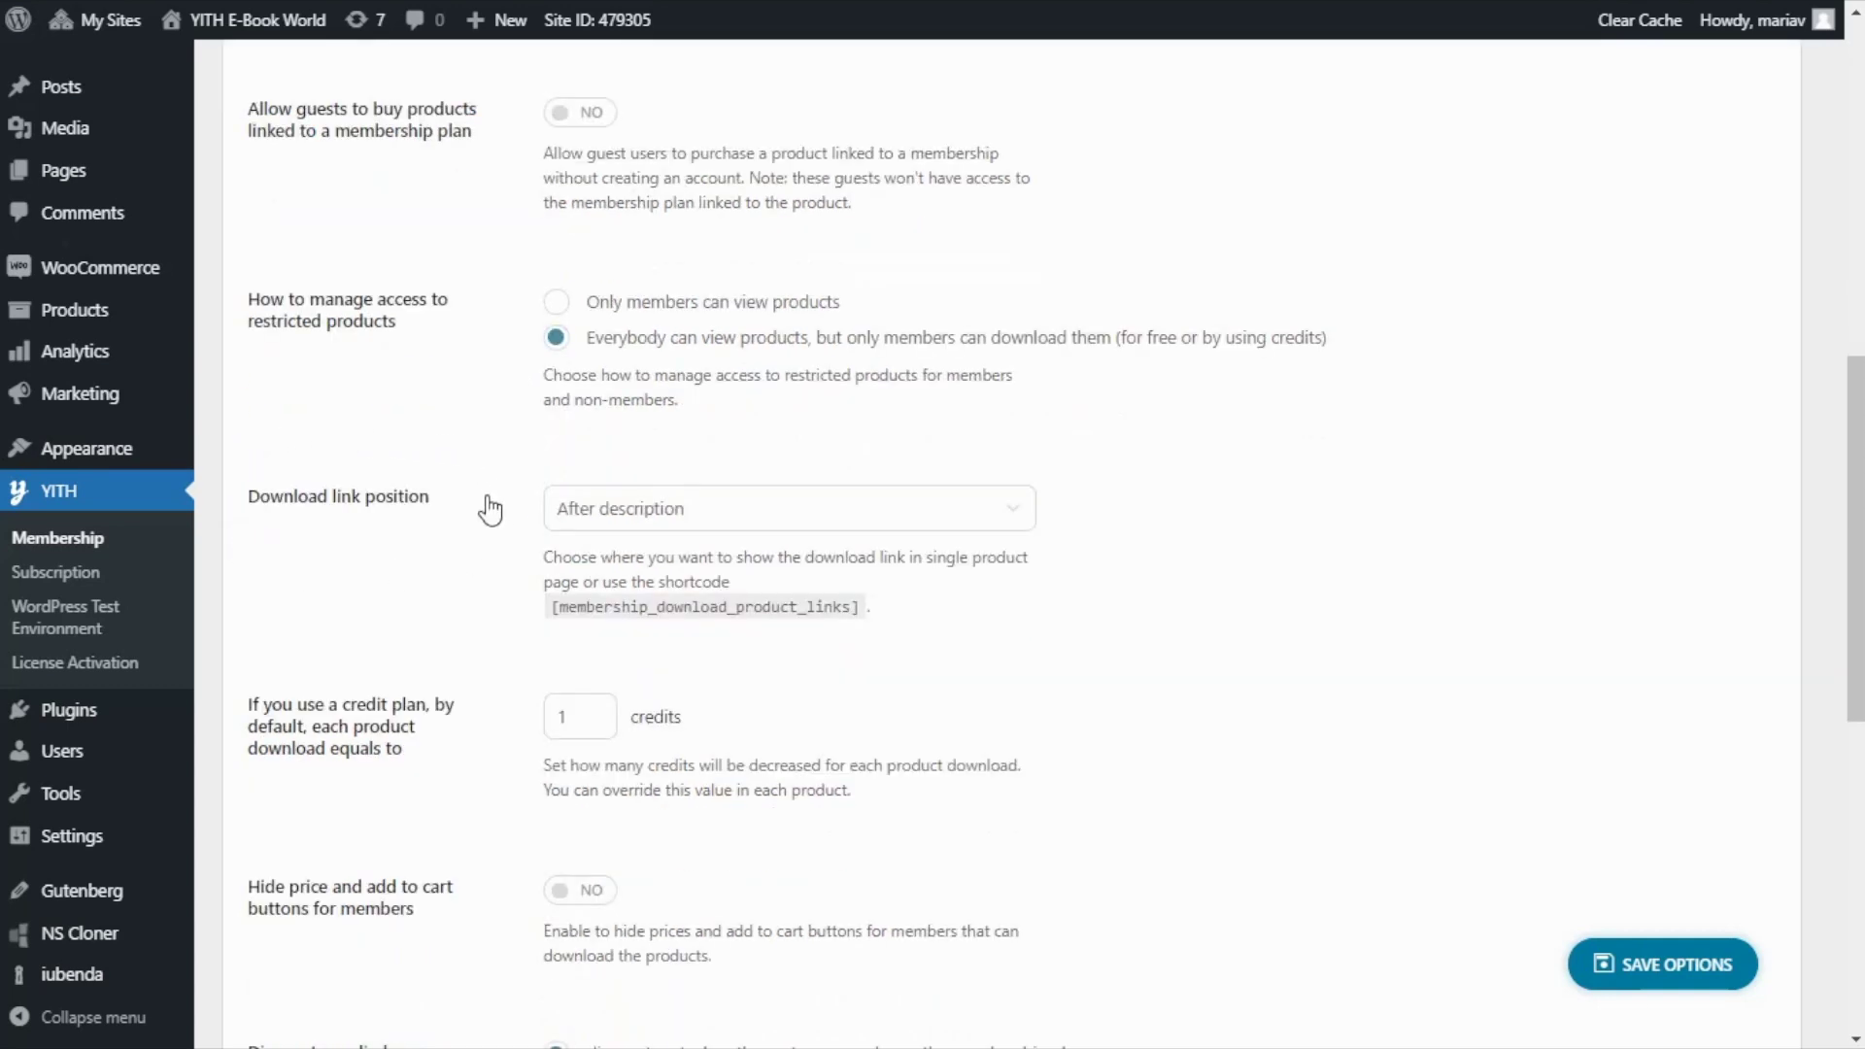
{"action": "left_click", "coordinate": [1024, 520]}
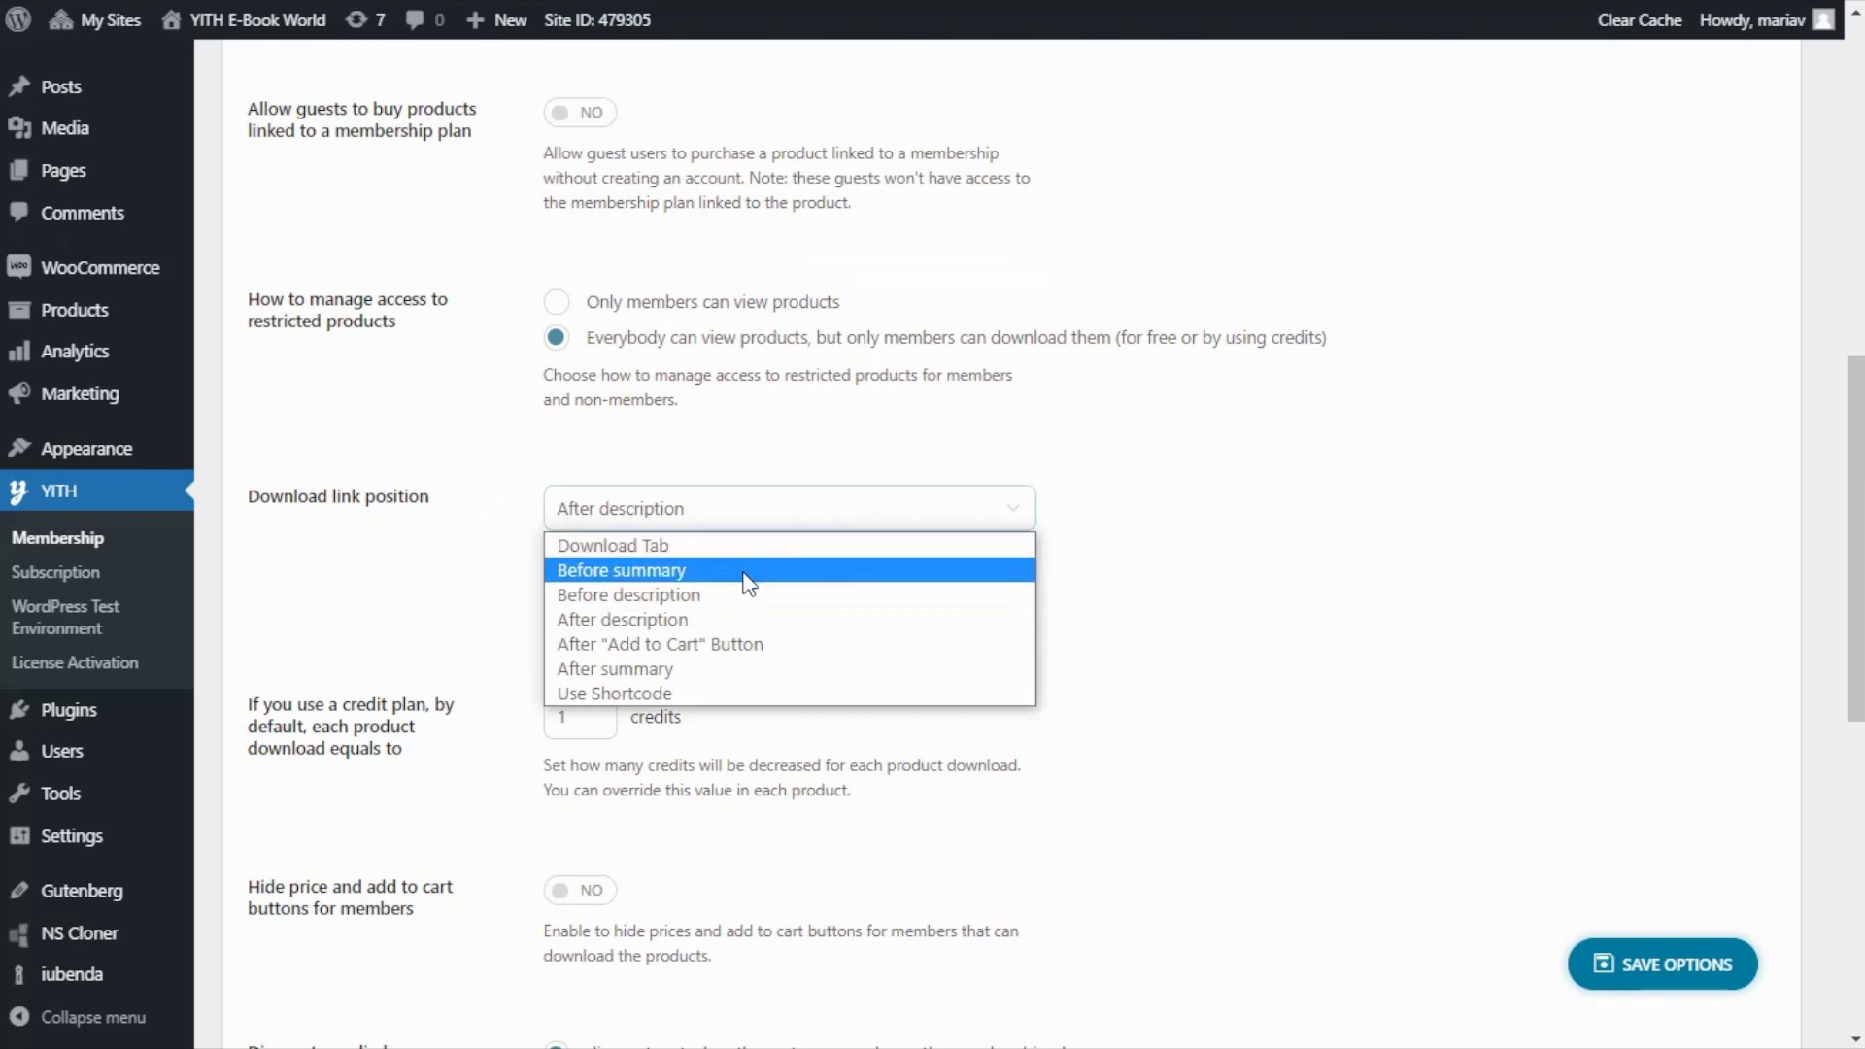
{"action": "left_click", "coordinate": [721, 621]}
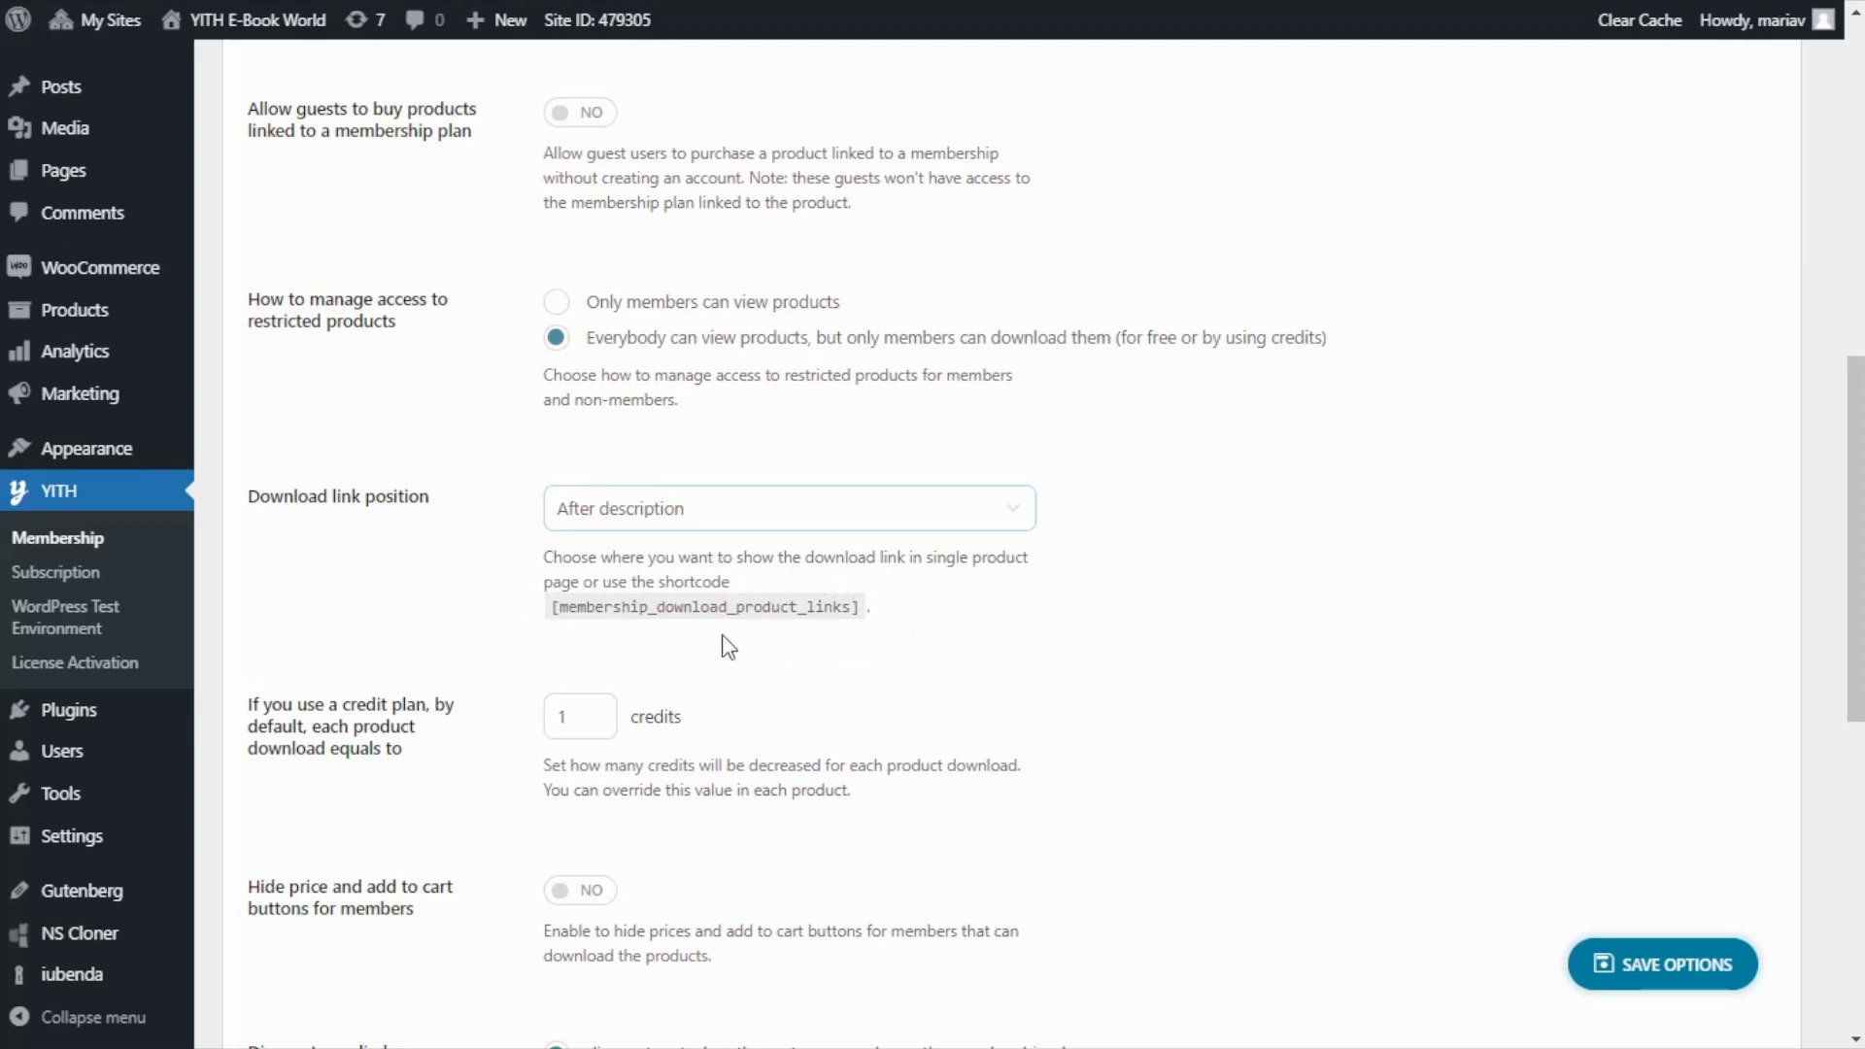
Turn on 'Hide price and add to cart buttons for members' and save the options.
{"action": "scroll", "coordinate": [773, 633], "scroll_direction": "down", "scroll_amount": 3}
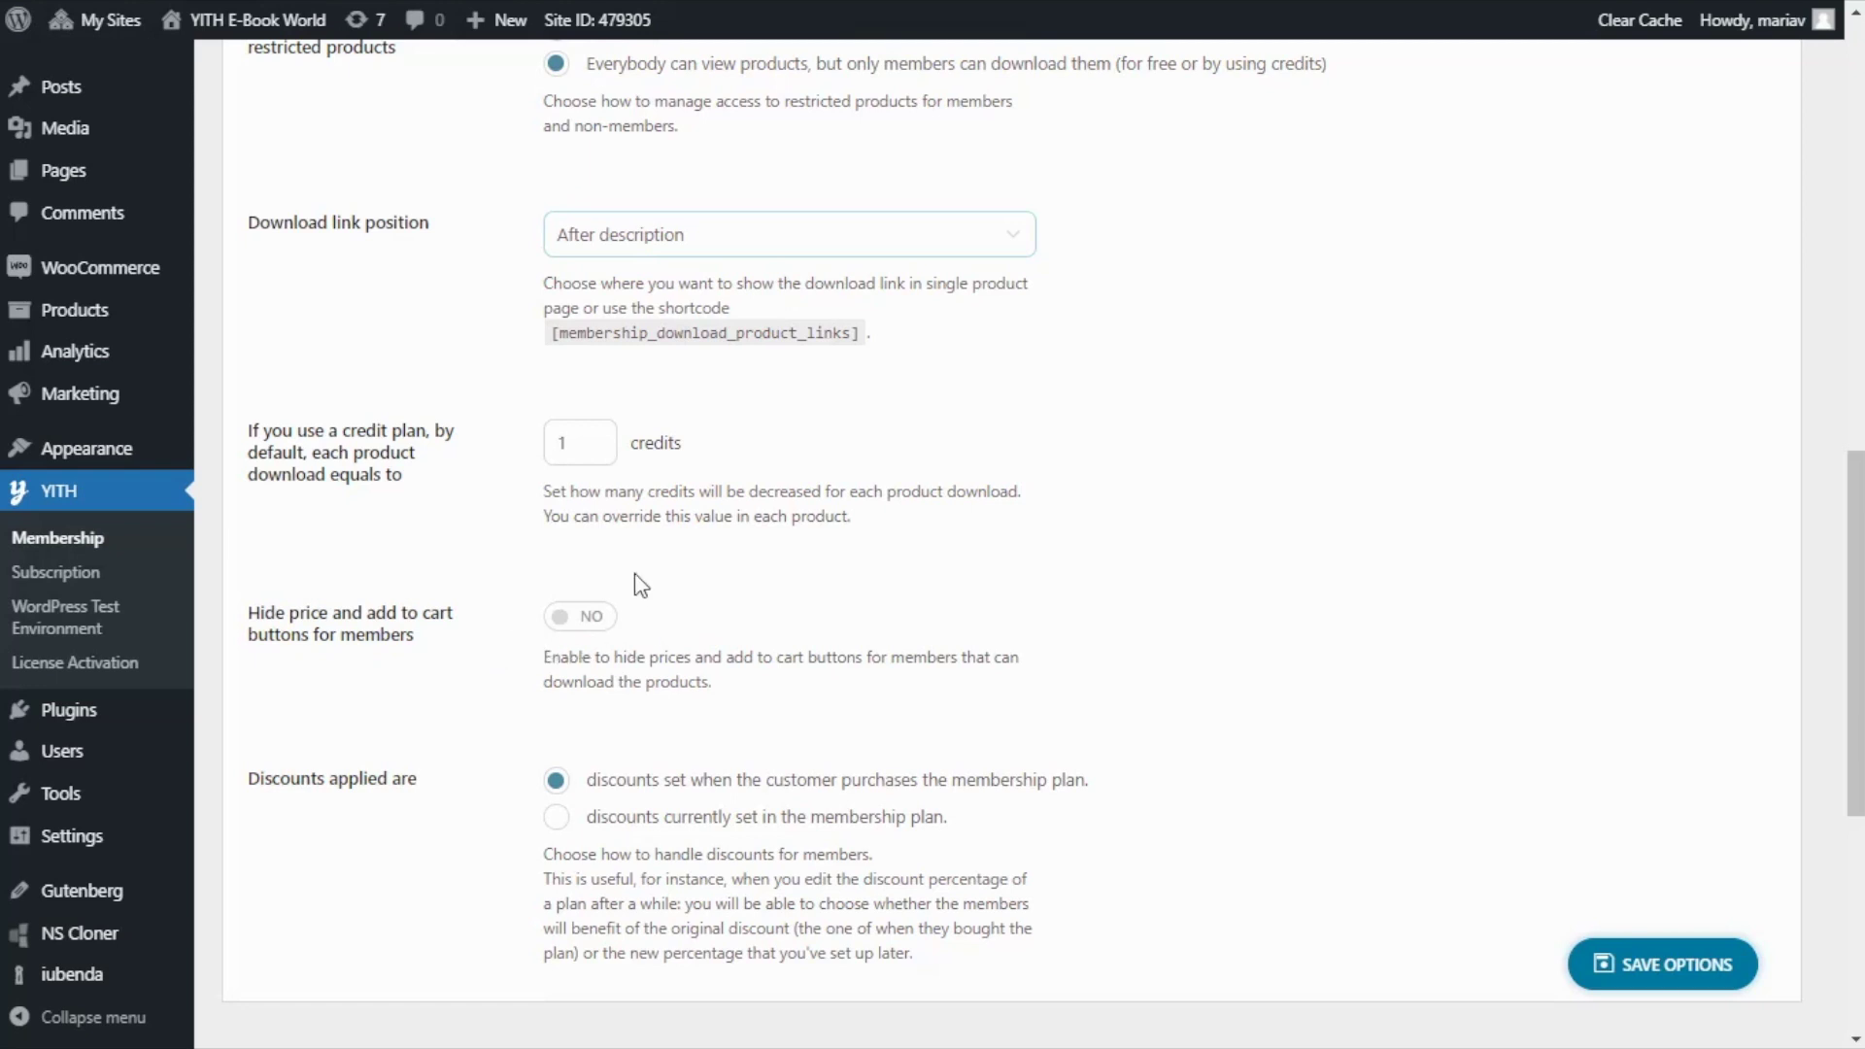
{"action": "left_click", "coordinate": [570, 631]}
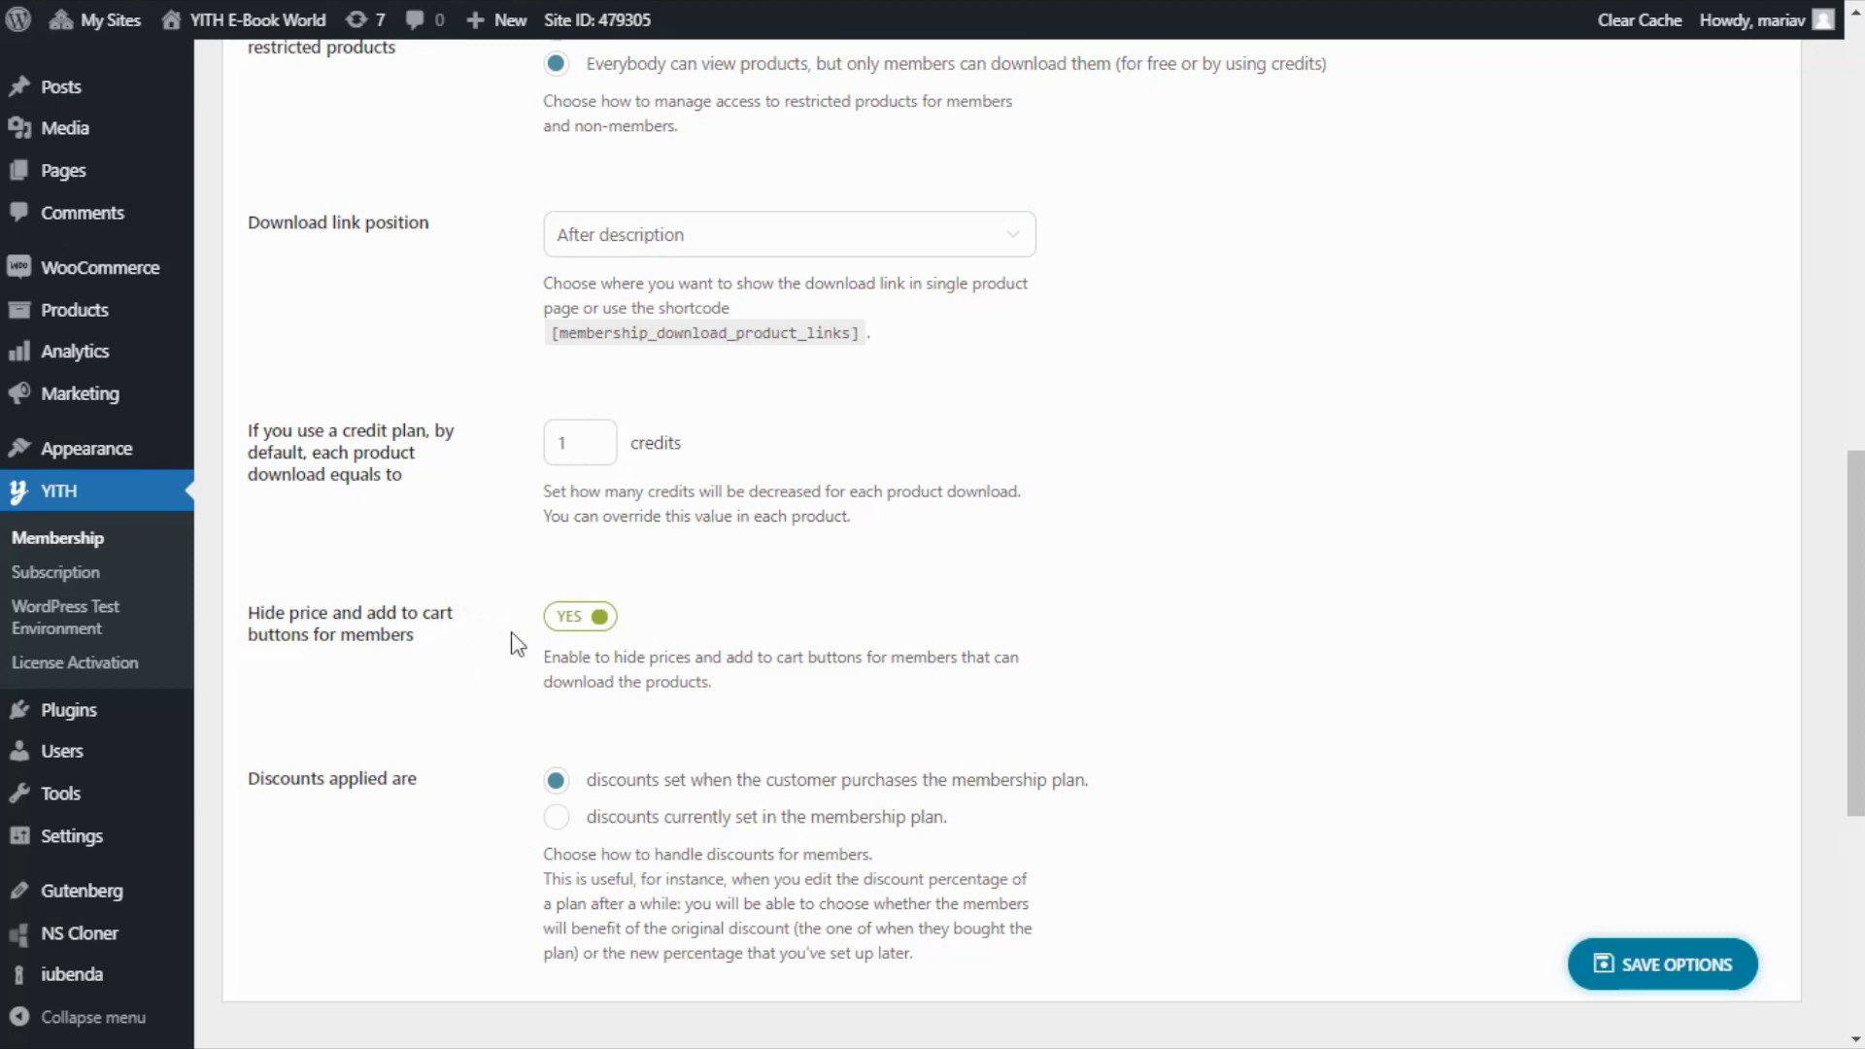
{"action": "scroll", "coordinate": [513, 636], "scroll_direction": "down", "scroll_amount": 6}
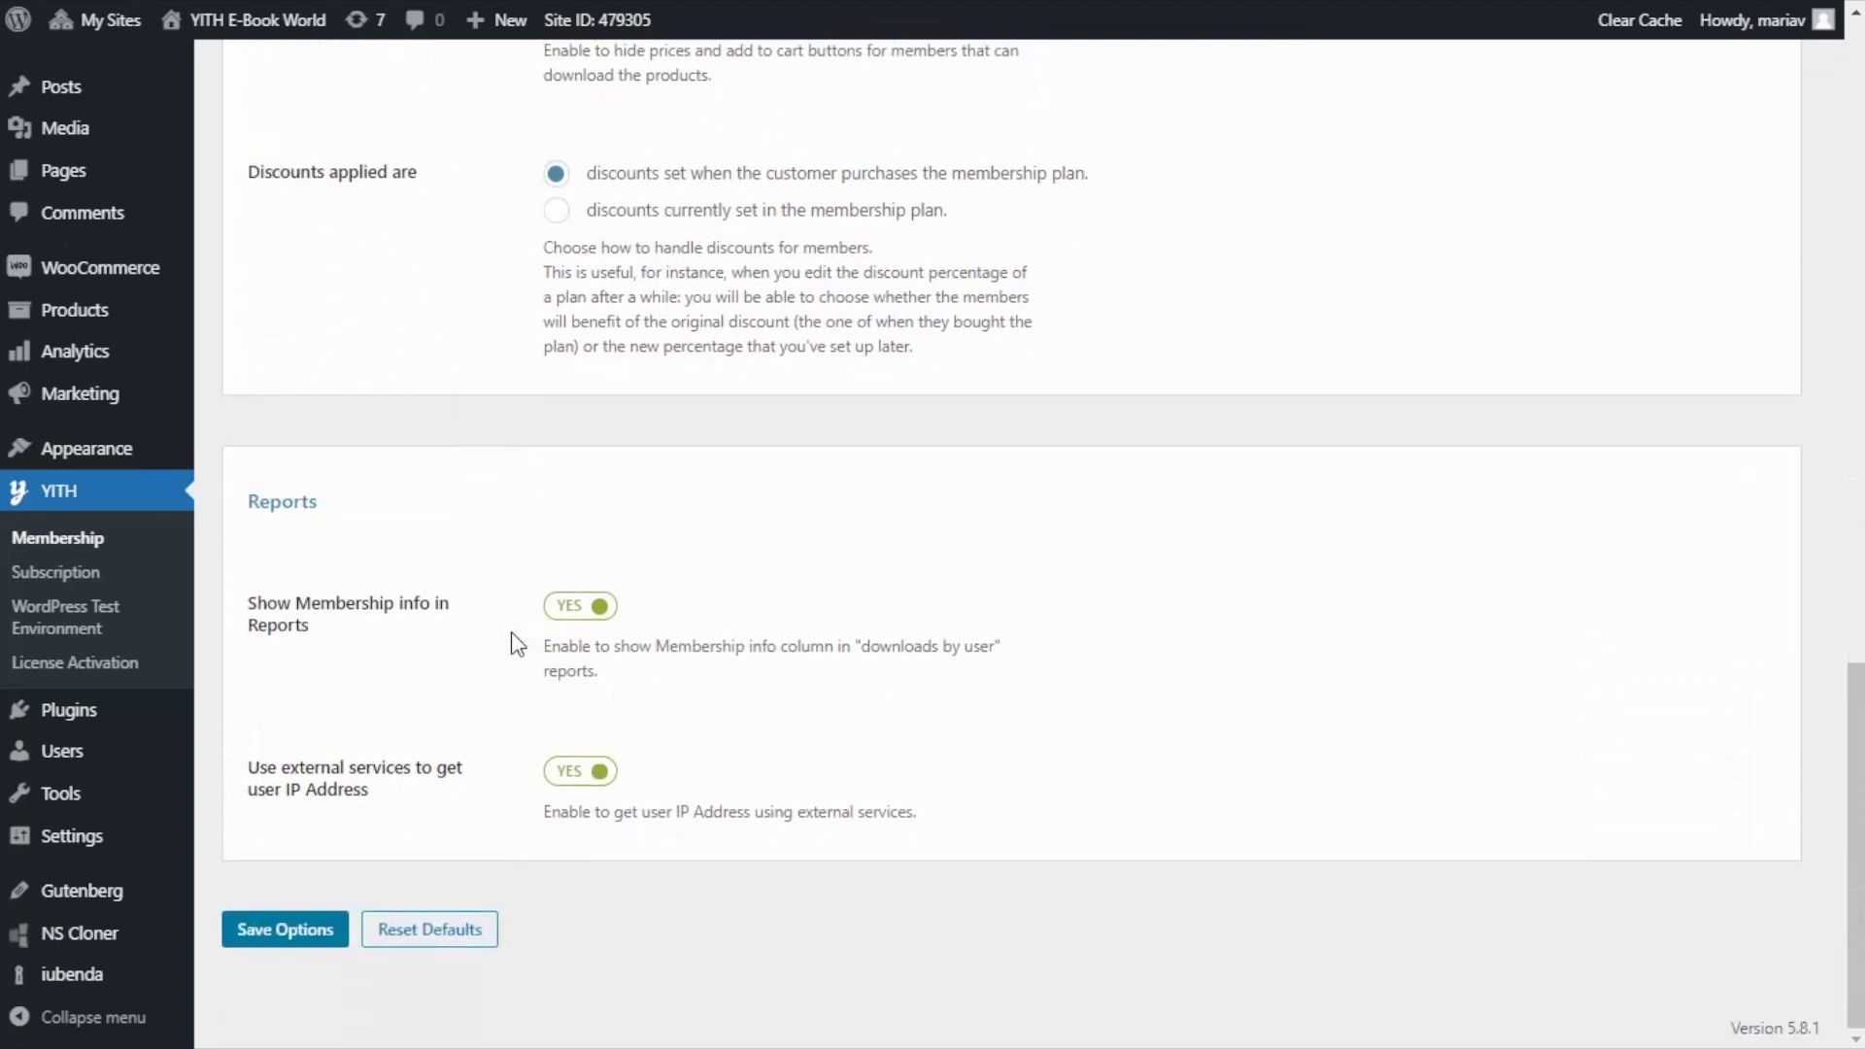
{"action": "left_click", "coordinate": [283, 950]}
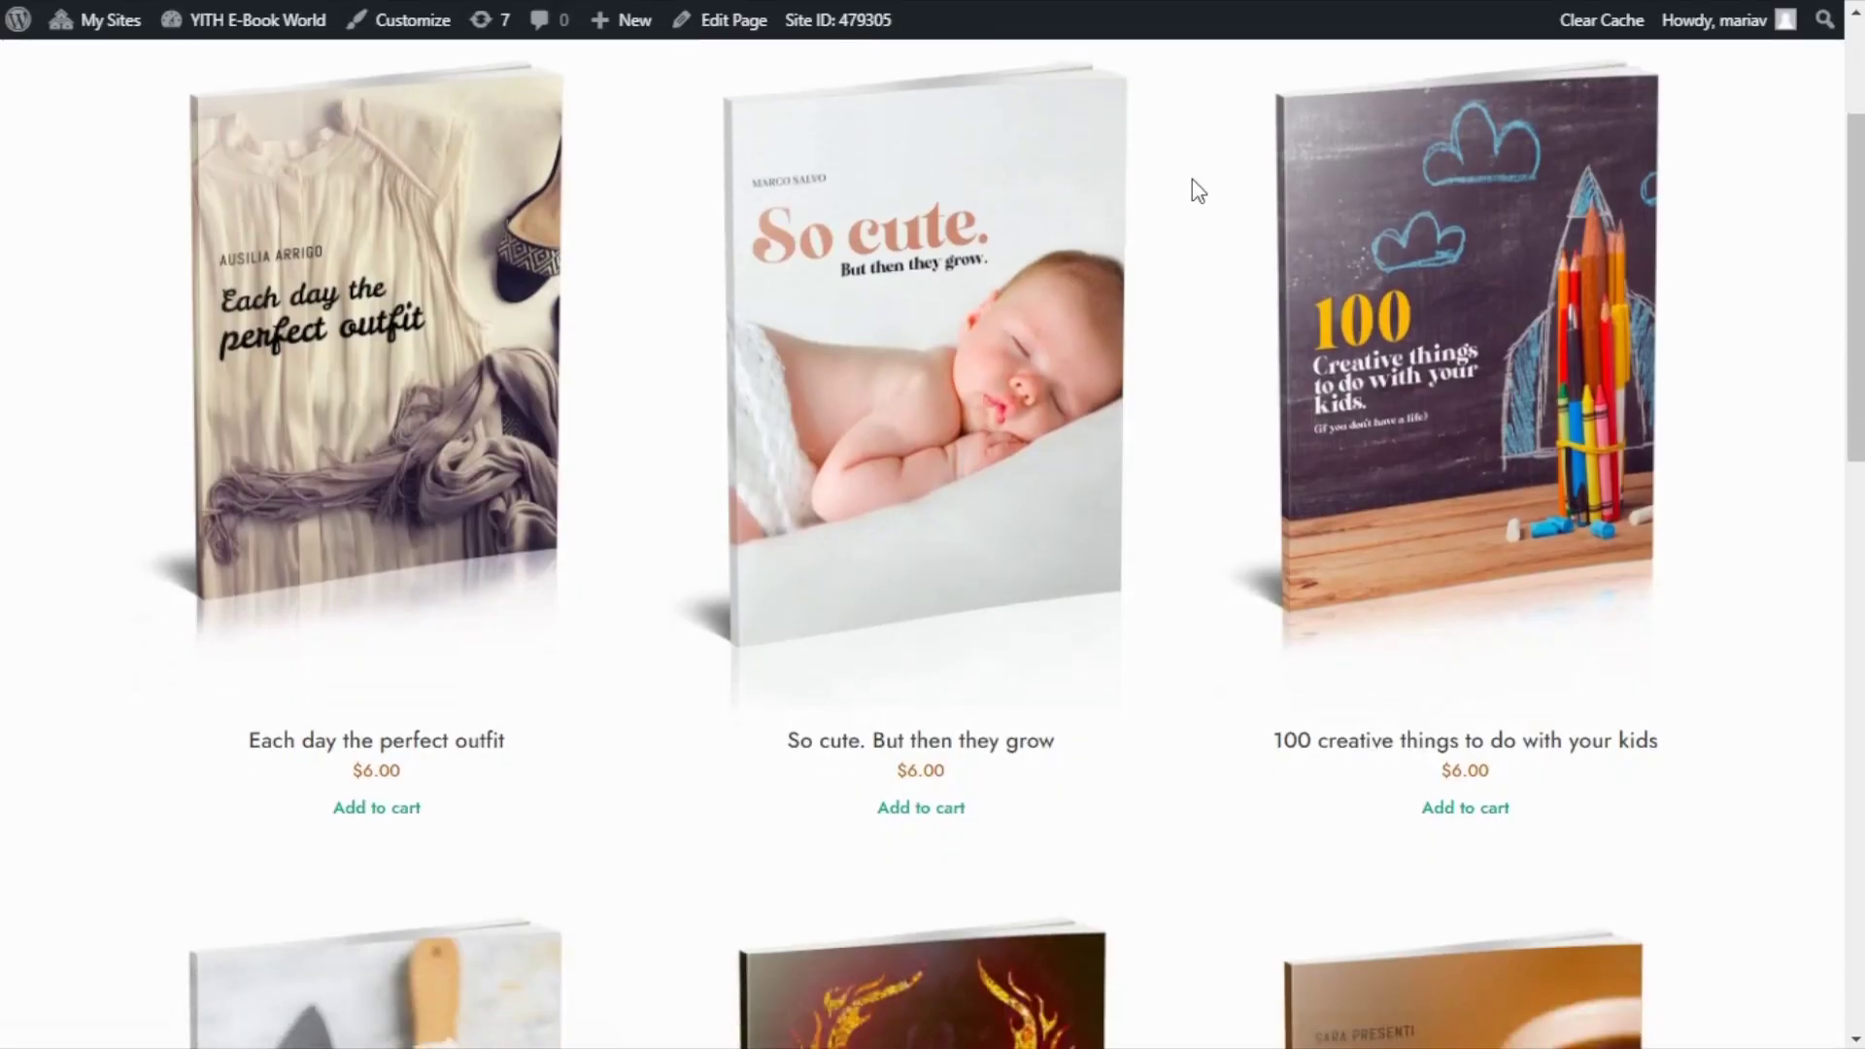
Browse the front-end shop page and bring up the link menu for 'Each day the perfect outfit'.
{"action": "scroll", "coordinate": [1182, 300], "scroll_direction": "down", "scroll_amount": 2}
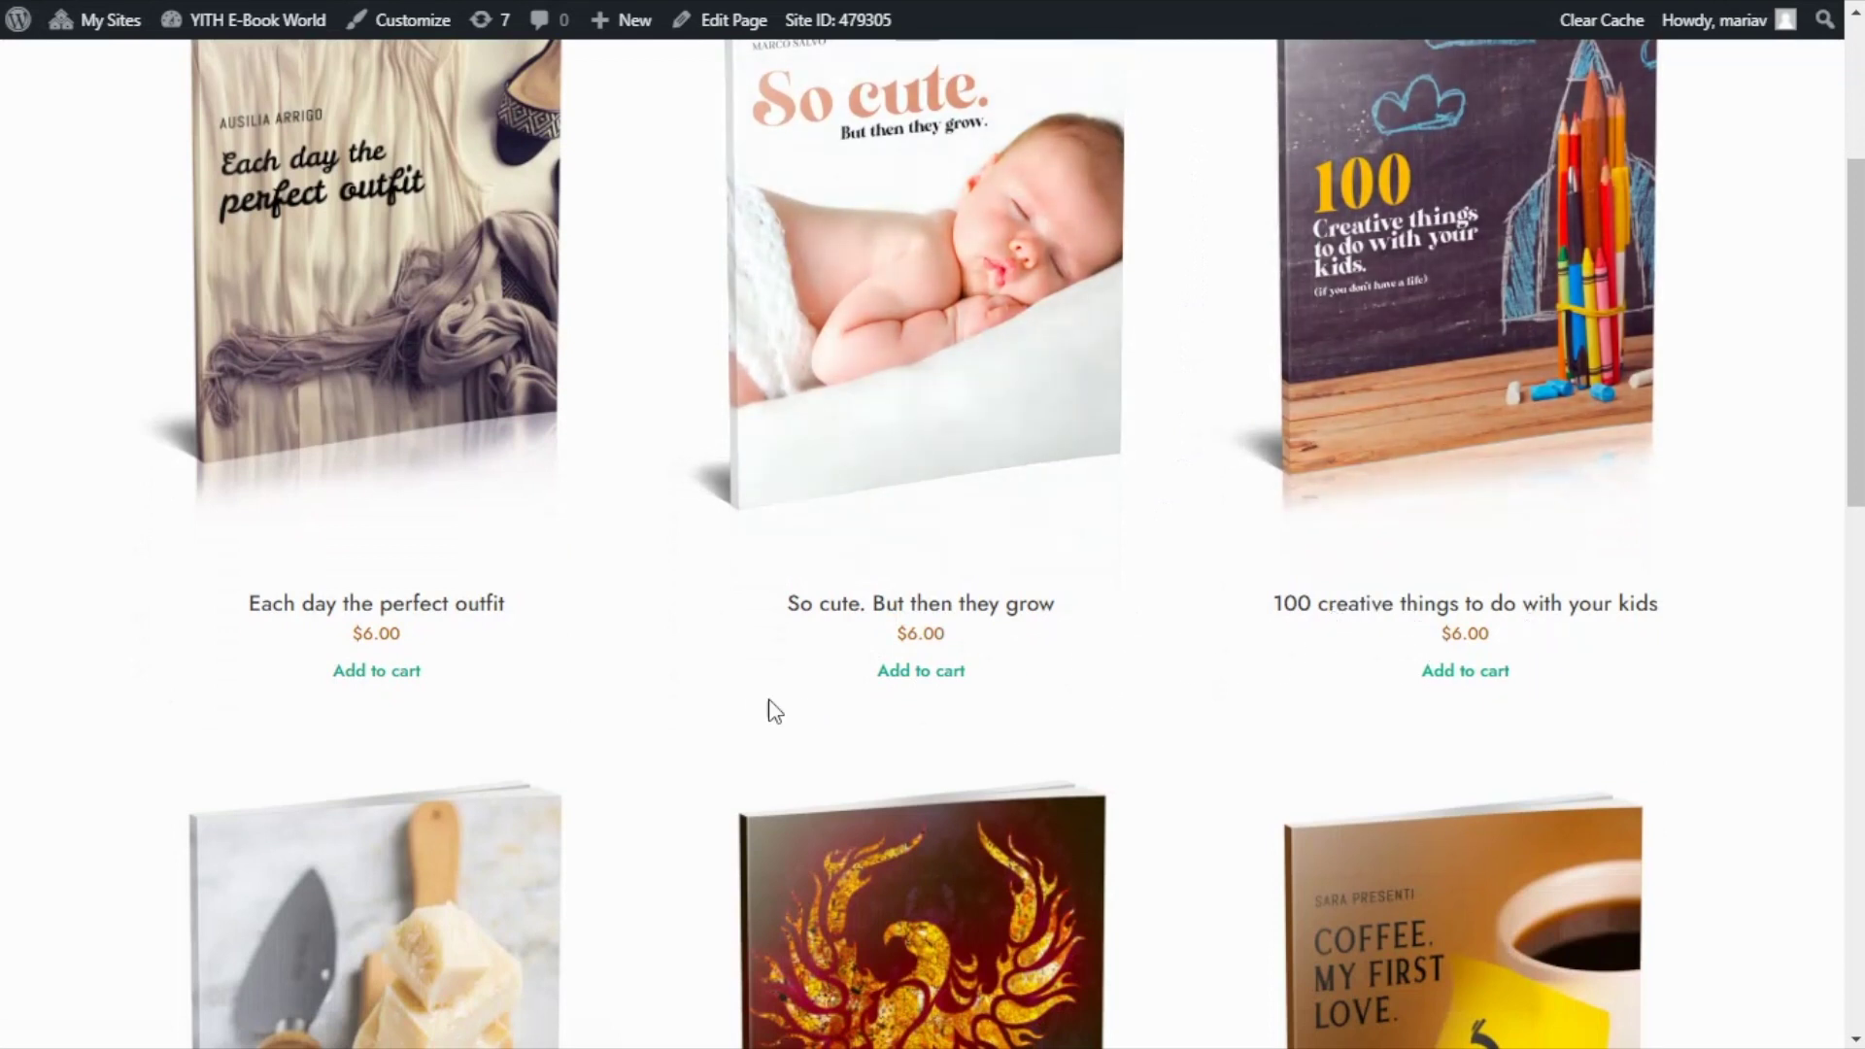
{"action": "scroll", "coordinate": [684, 660], "scroll_direction": "up", "scroll_amount": 1}
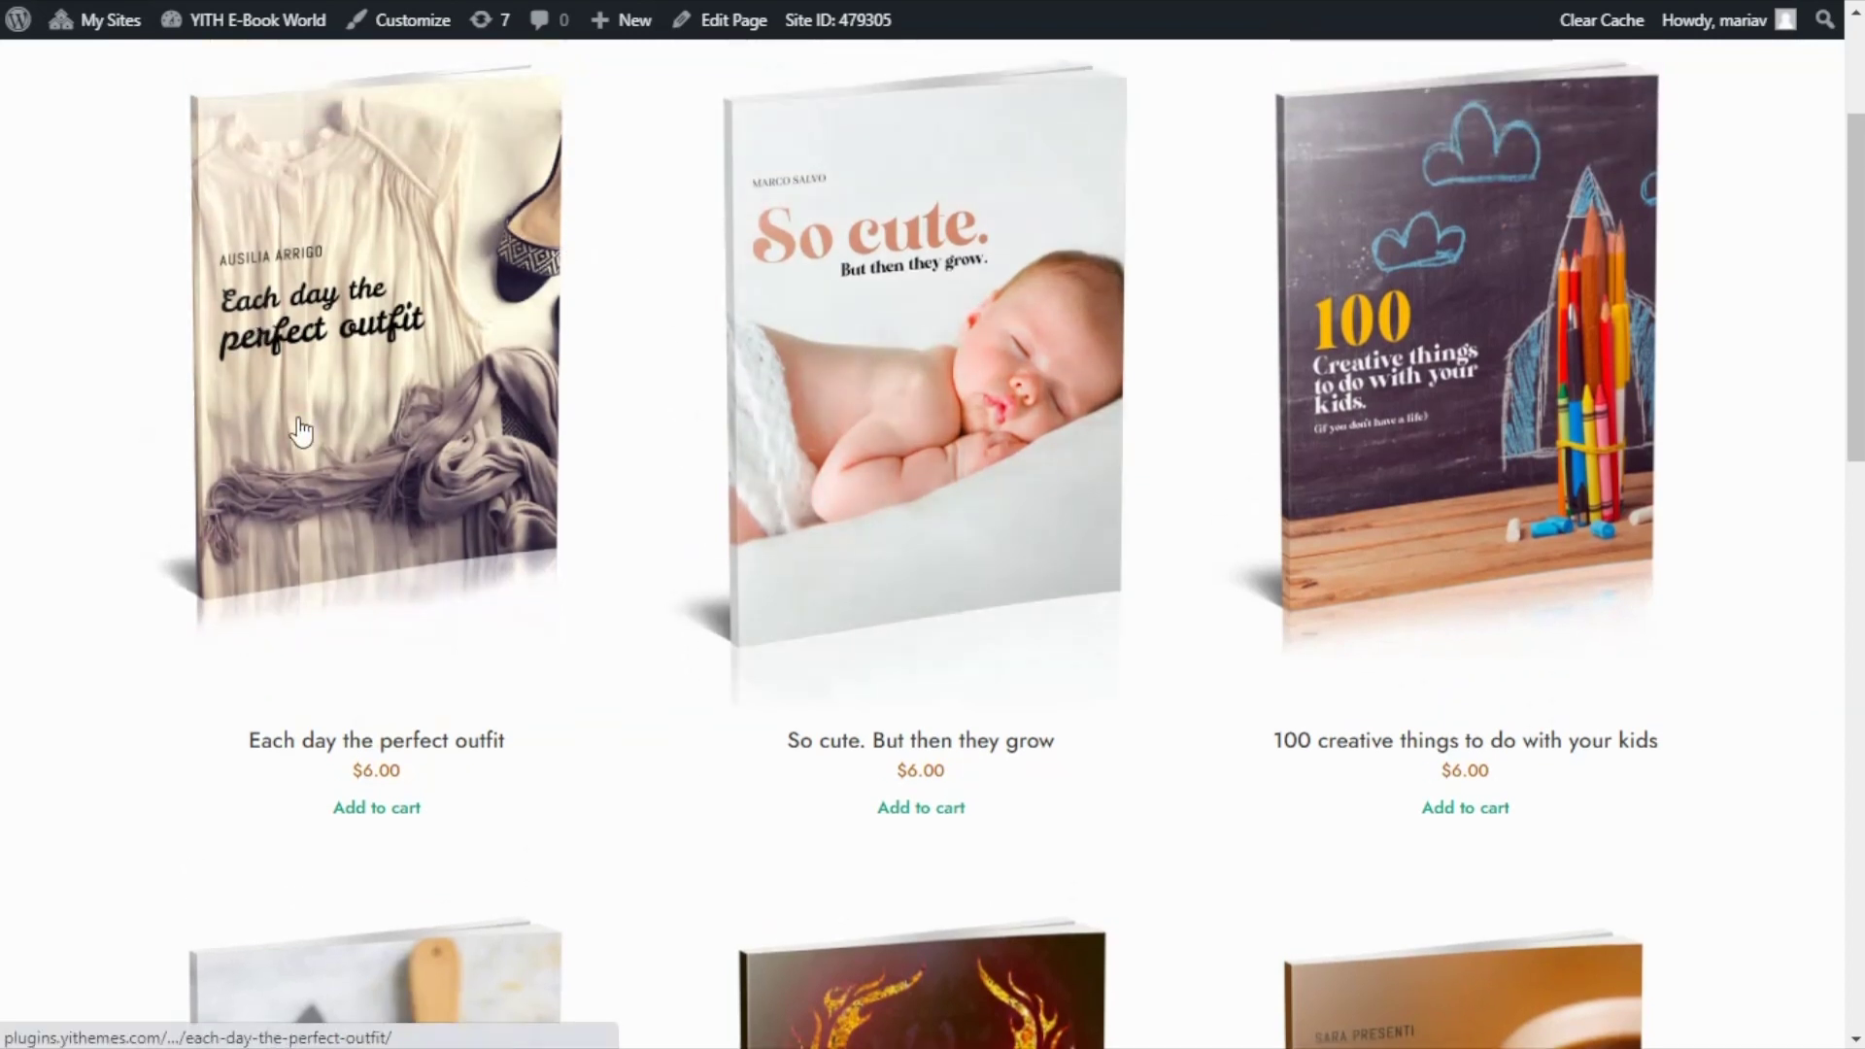
{"action": "right_click", "coordinate": [378, 357]}
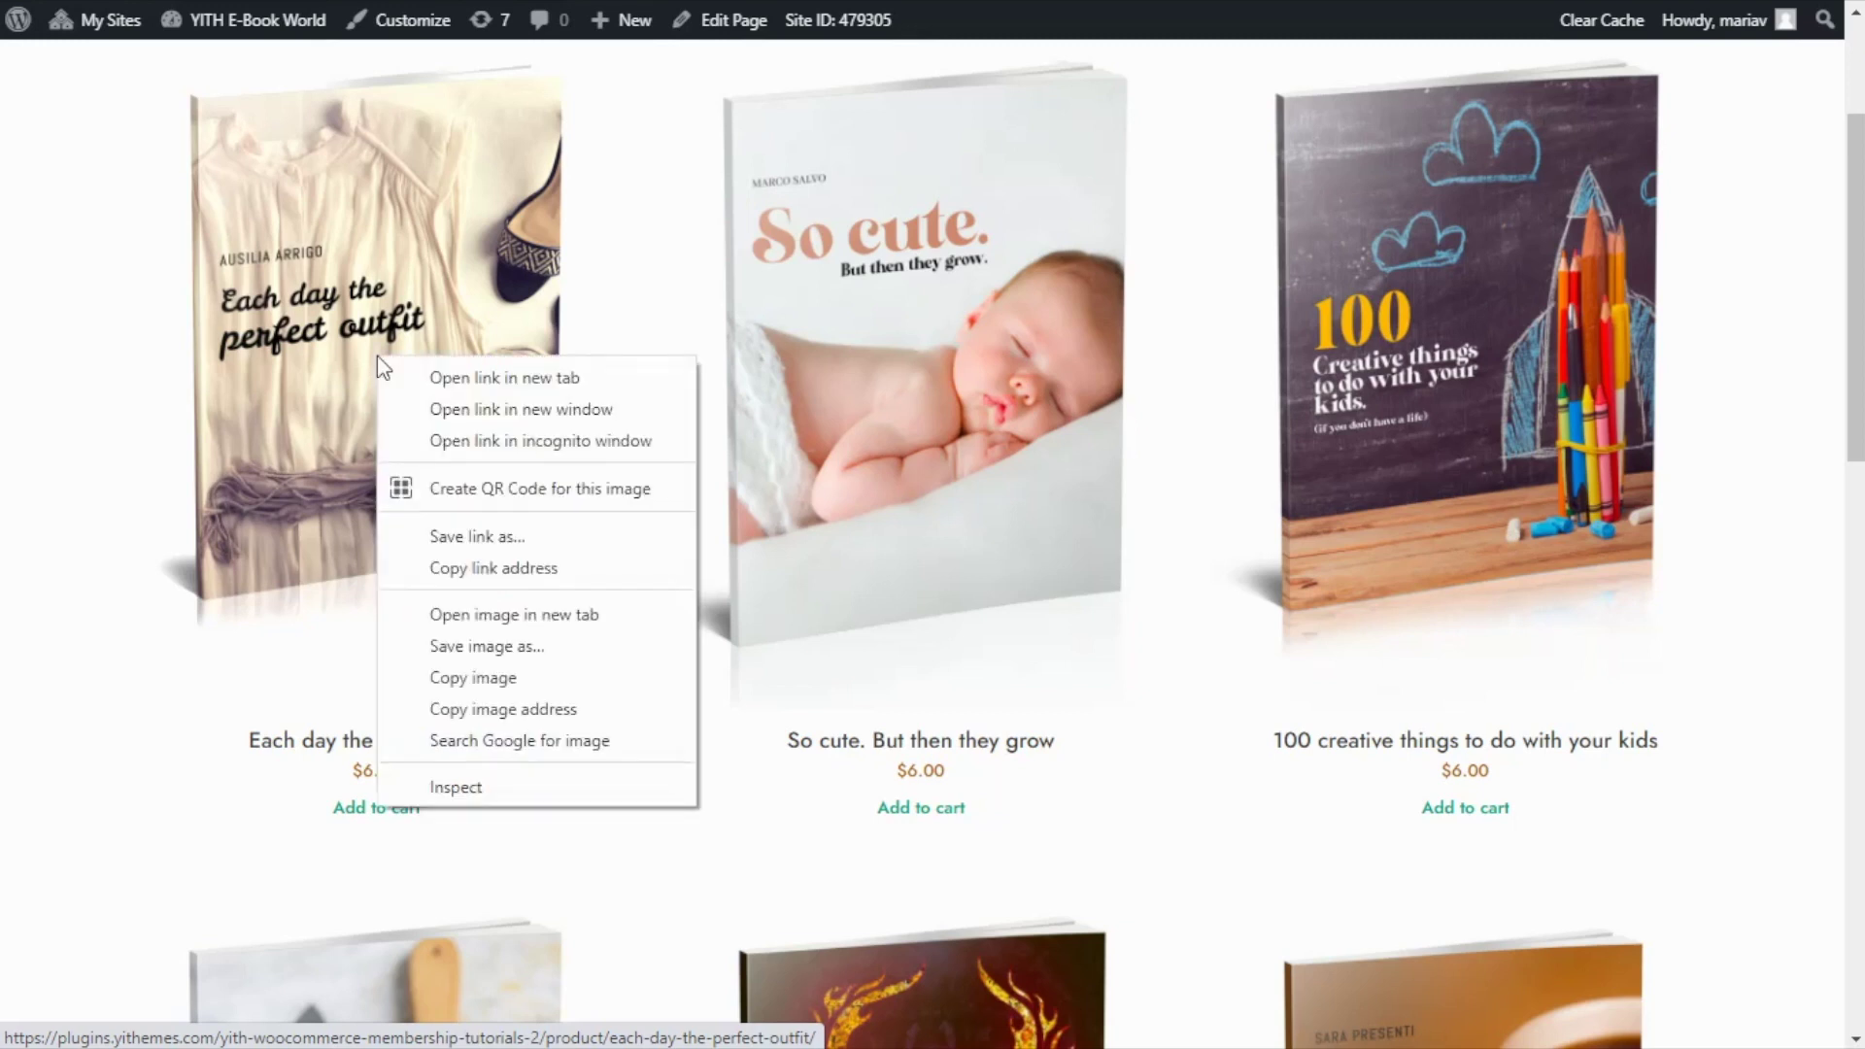
Open 'Each day the perfect outfit' in an incognito window and check its 'Download this product FOR FREE!' box.
{"action": "left_click", "coordinate": [618, 441]}
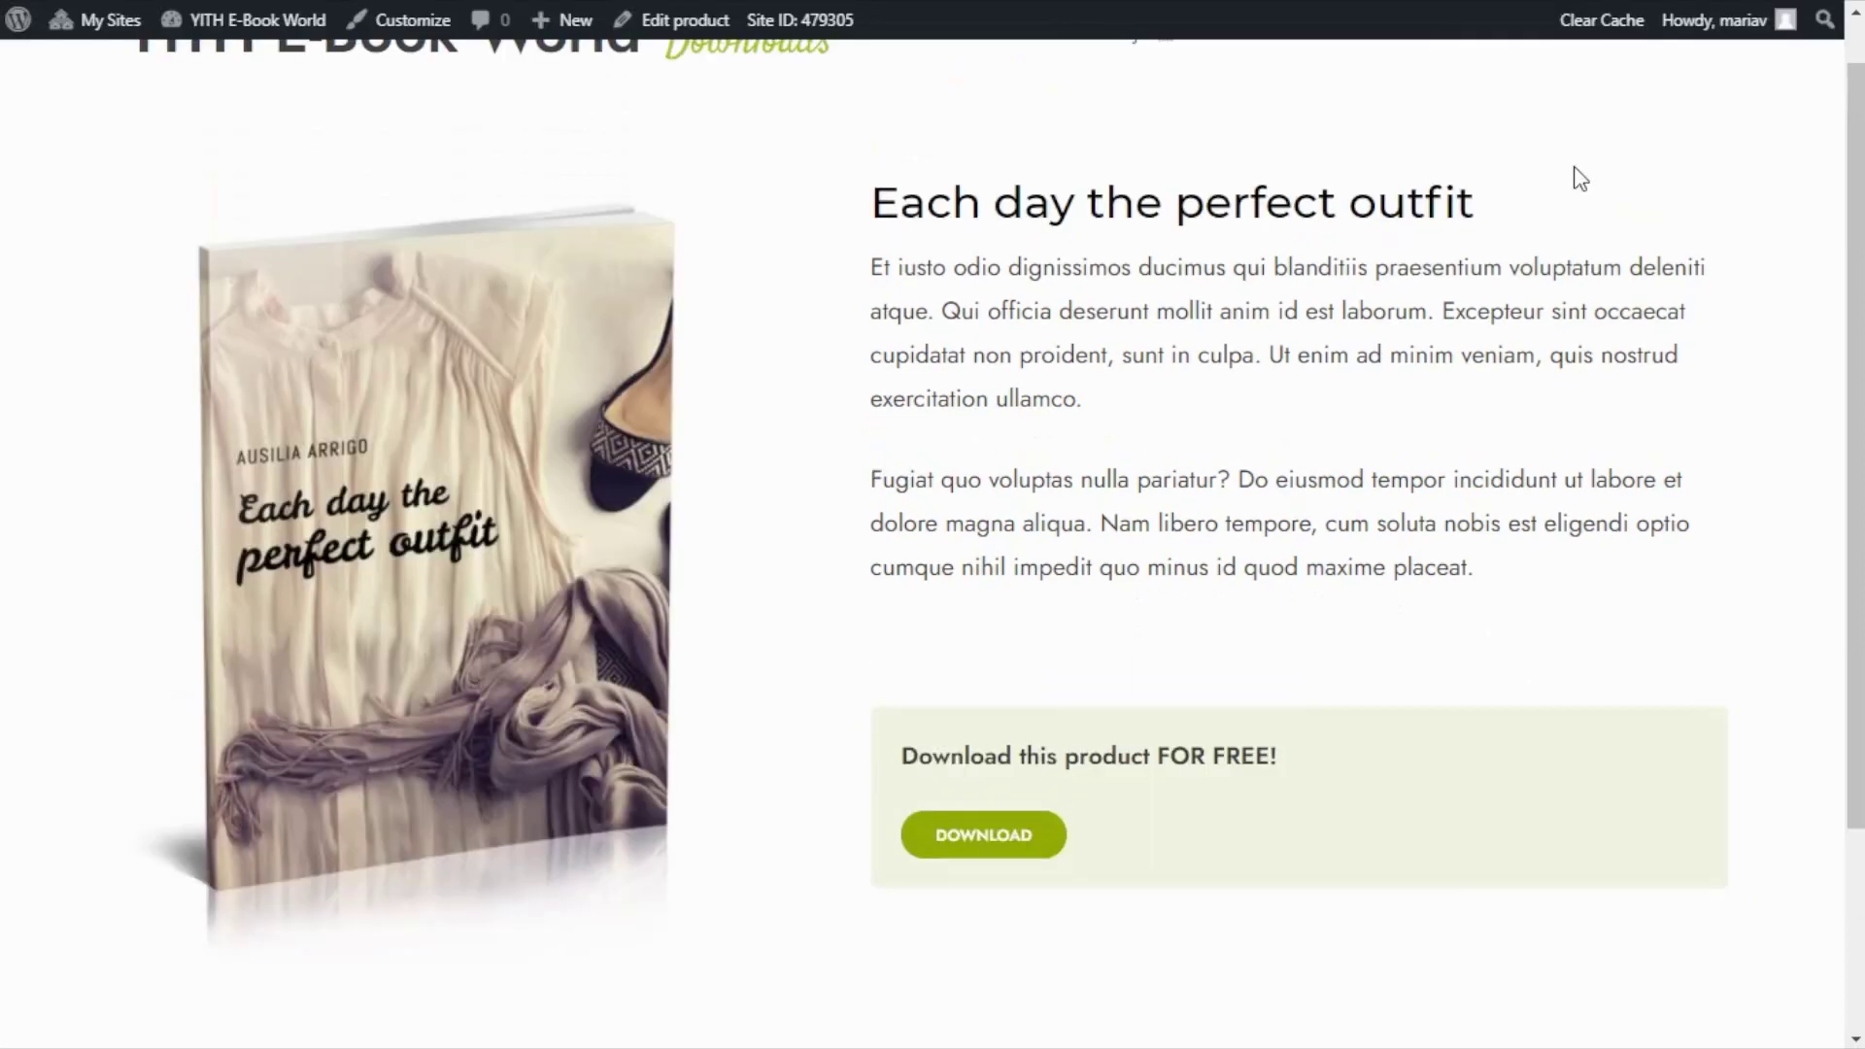
{"action": "scroll", "coordinate": [1740, 199], "scroll_direction": "down", "scroll_amount": 1}
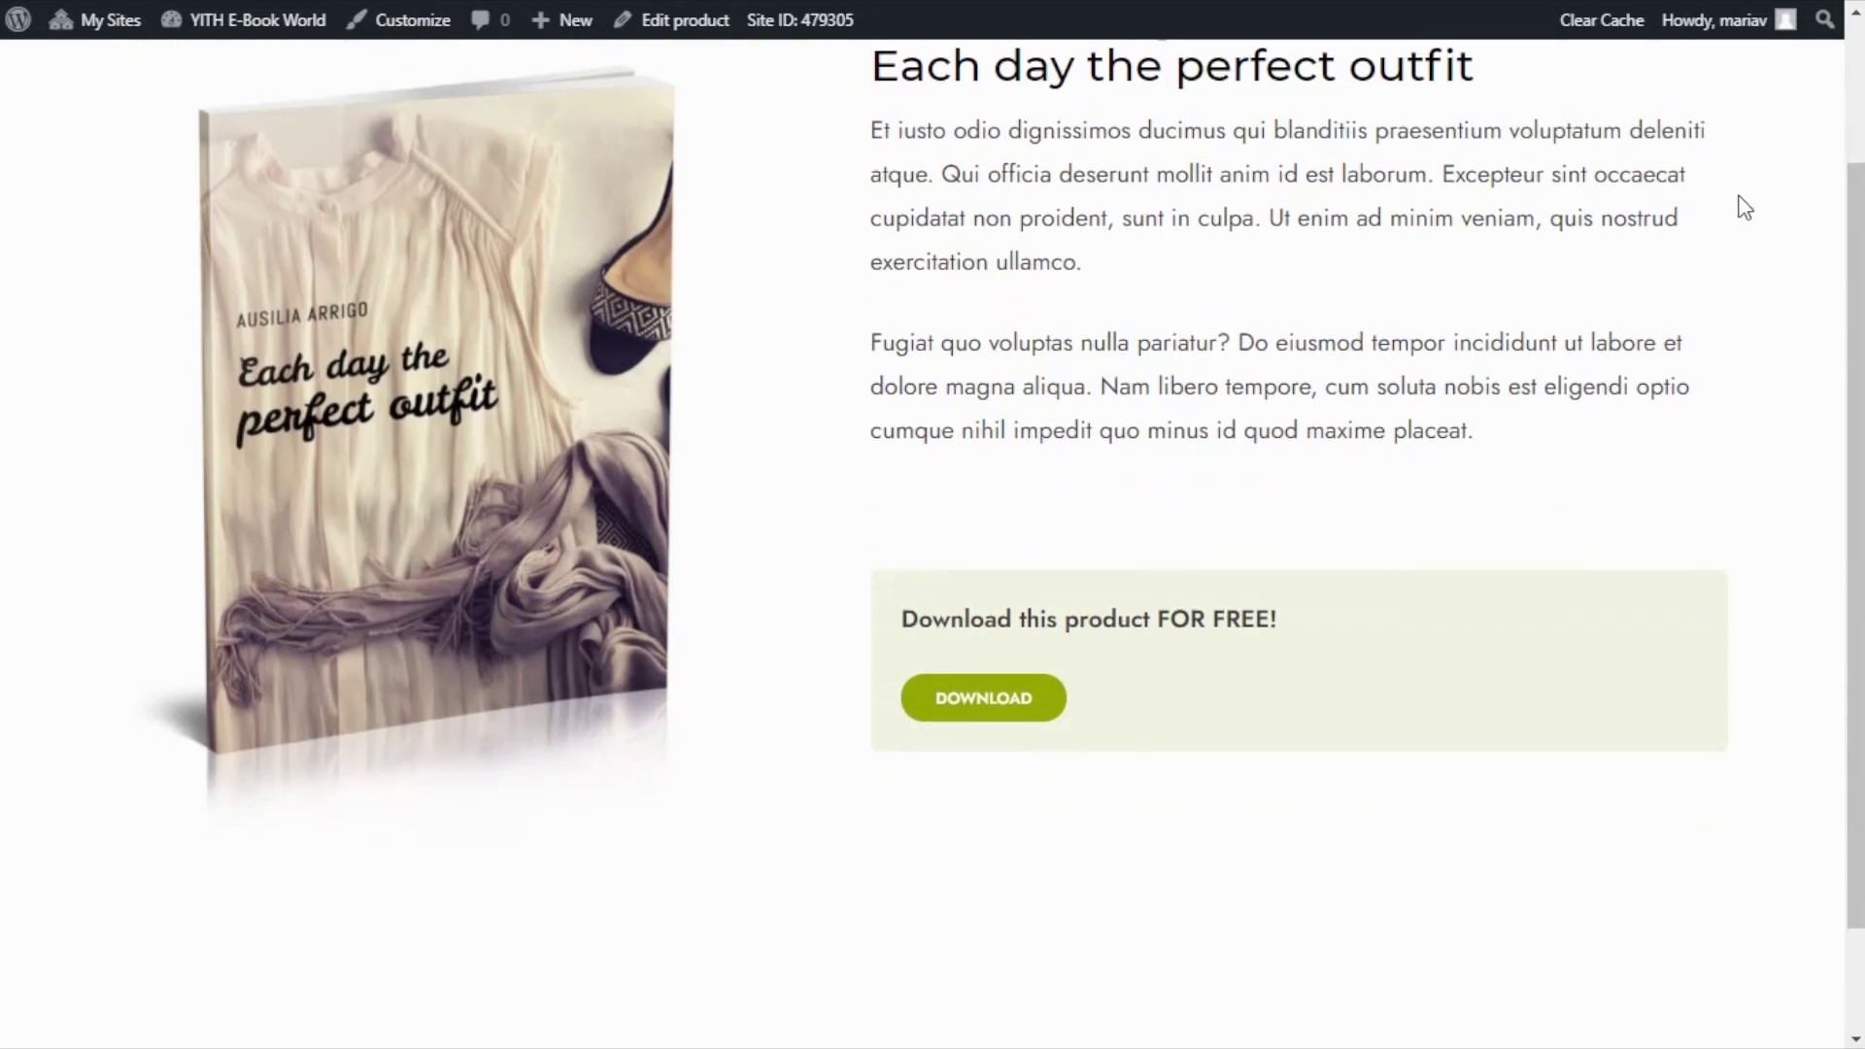
{"action": "scroll", "coordinate": [1774, 275], "scroll_direction": "down", "scroll_amount": 1}
{"action": "scroll", "coordinate": [1777, 273], "scroll_direction": "up", "scroll_amount": 1}
{"action": "scroll", "coordinate": [1777, 273], "scroll_direction": "up", "scroll_amount": 1}
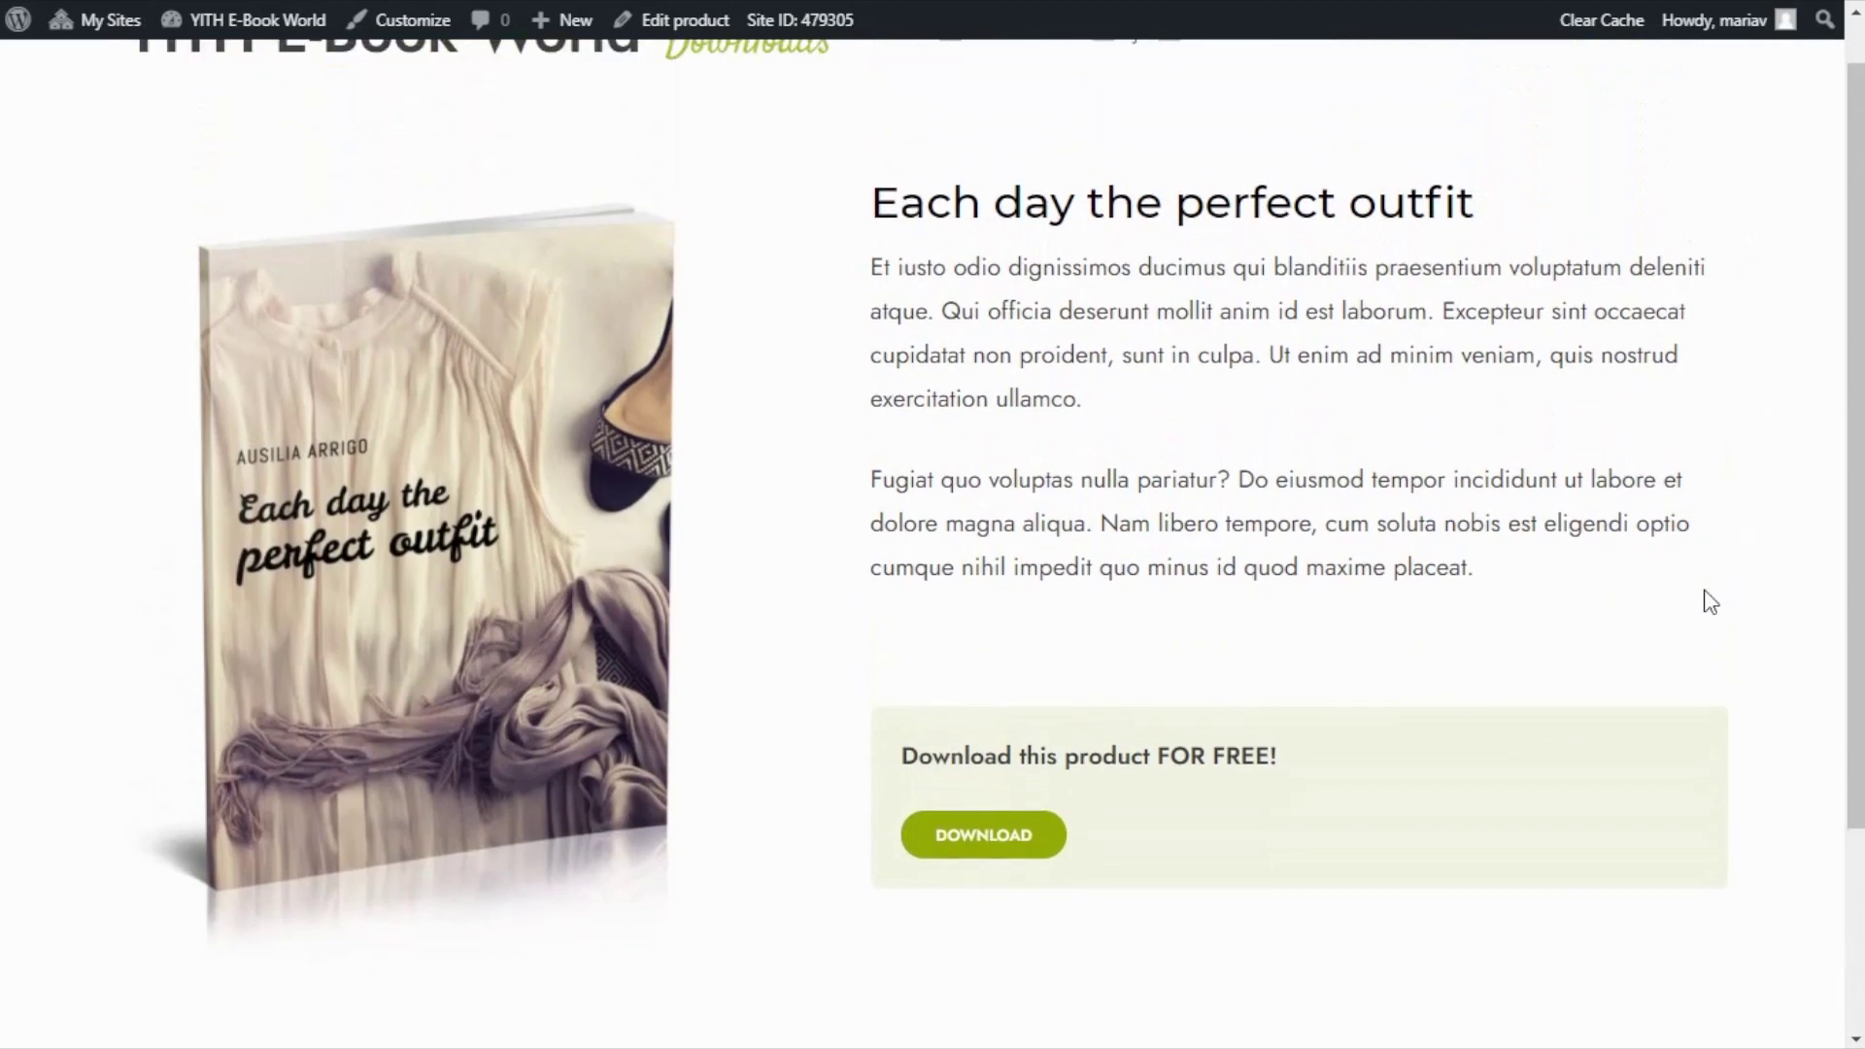